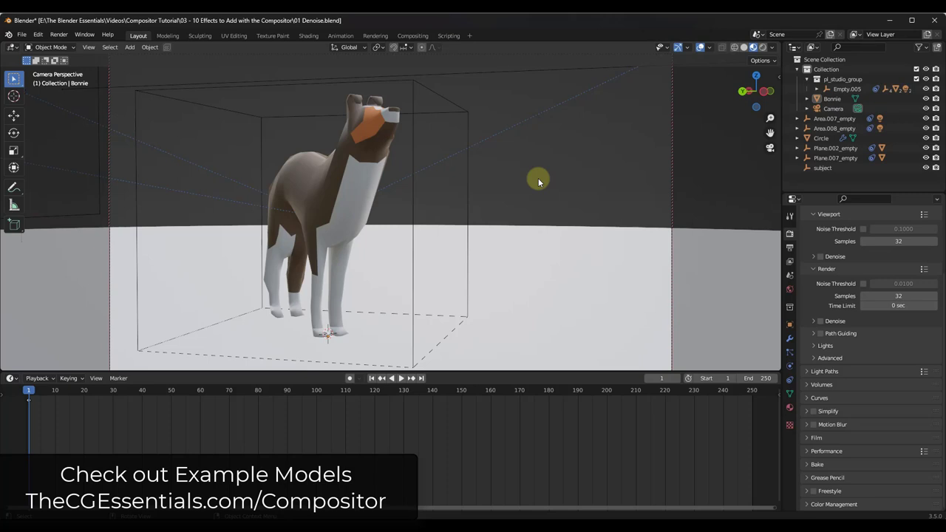
Step: Show the viewport in rendered shading and examine the noise on the animal's body in the render result
scroll(802, 319, up, 3)
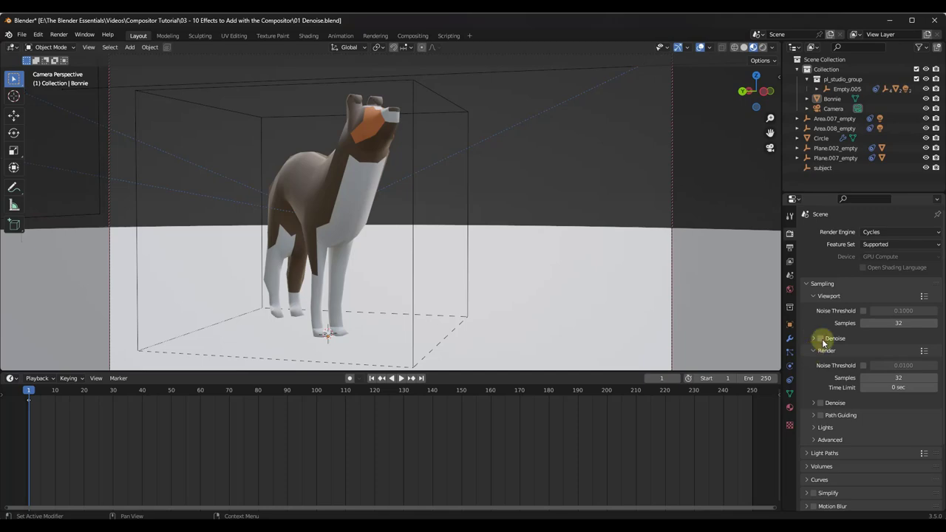
click(762, 47)
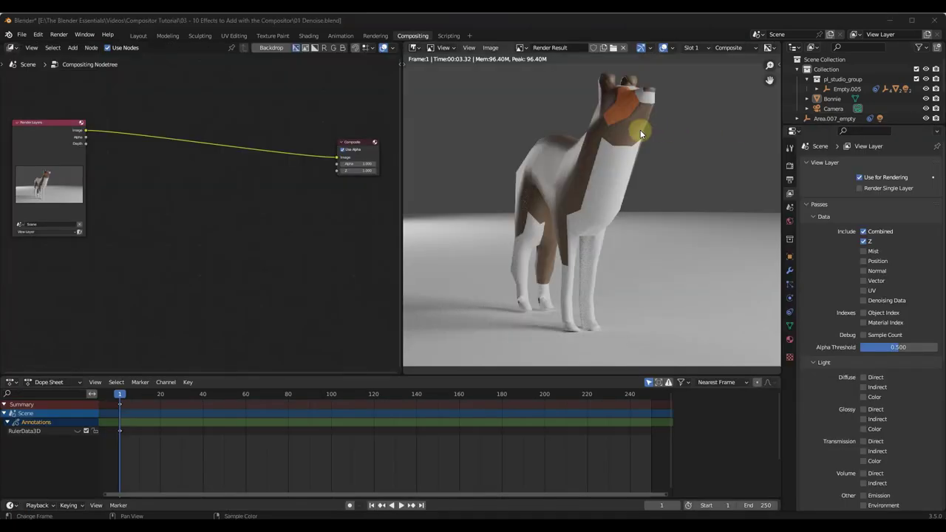
scroll(566, 194, up, 2)
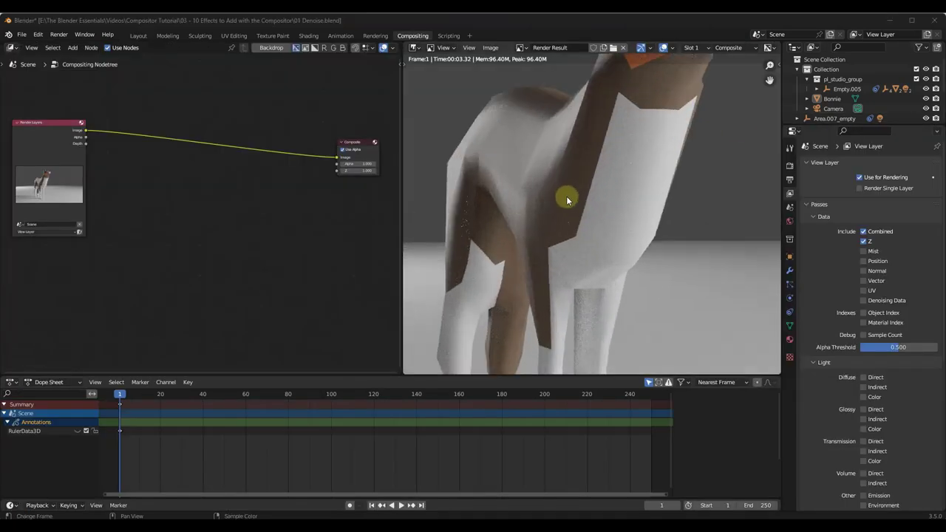
scroll(551, 144, up, 2)
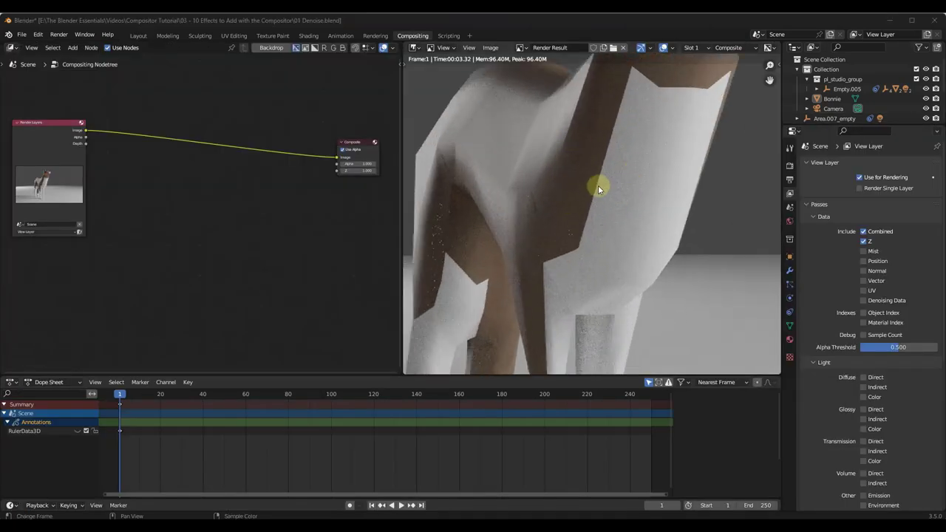
scroll(598, 185, down, 5)
scroll(638, 171, up, 1)
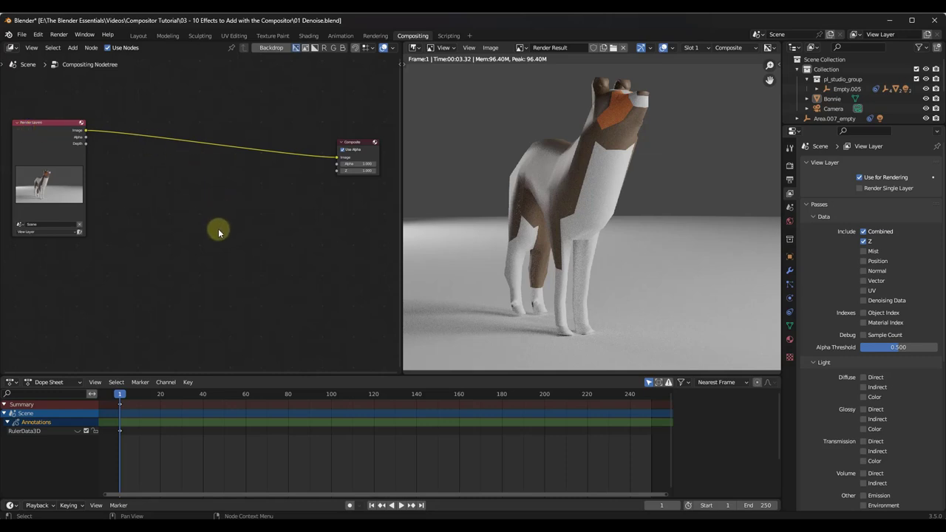
Step: Add a Denoise node on the link between the Render Layers and Composite nodes
key(shift+a)
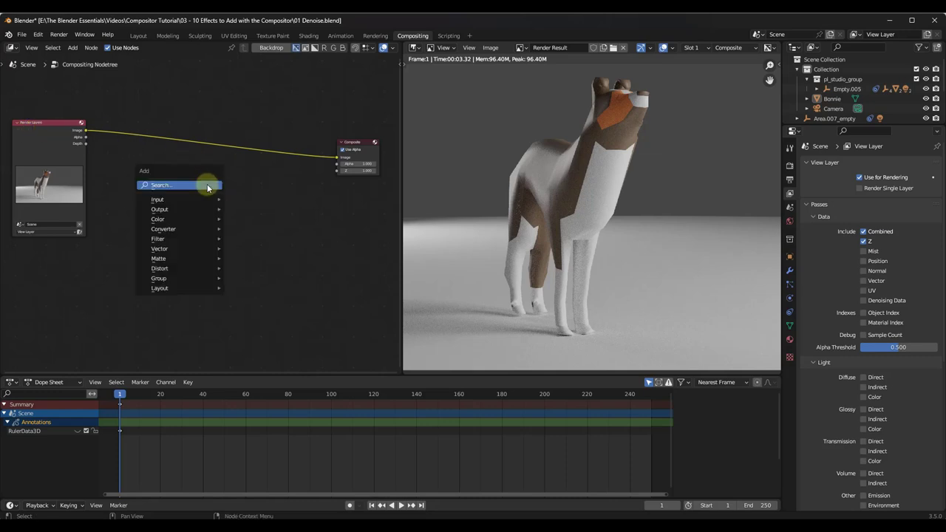
text(d)
click(229, 202)
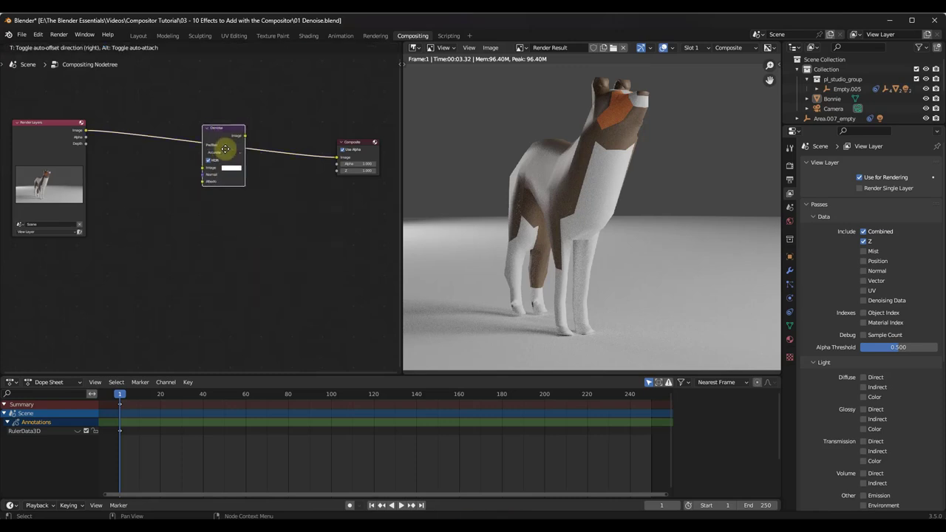
click(225, 150)
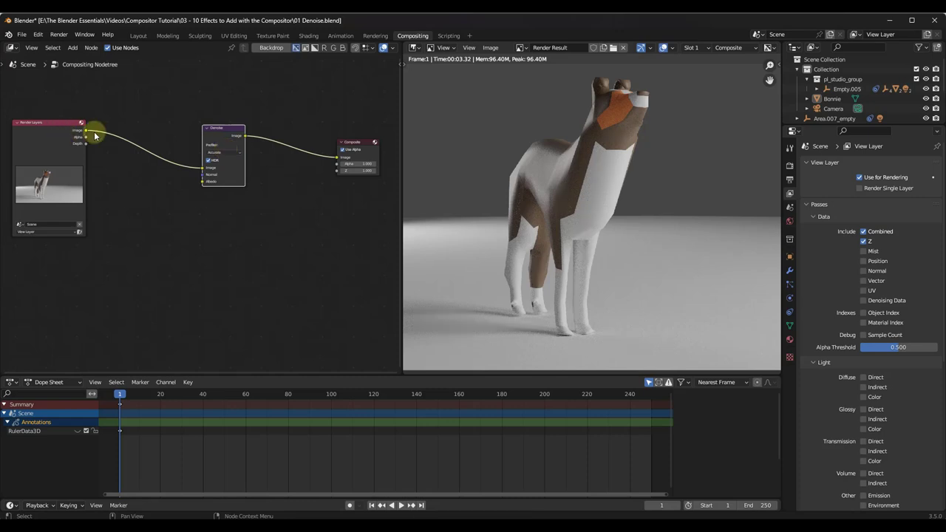
Step: Examine how the Denoise node is connected and inspect the animal's surface in the denoised render result
scroll(48, 142, up, 3)
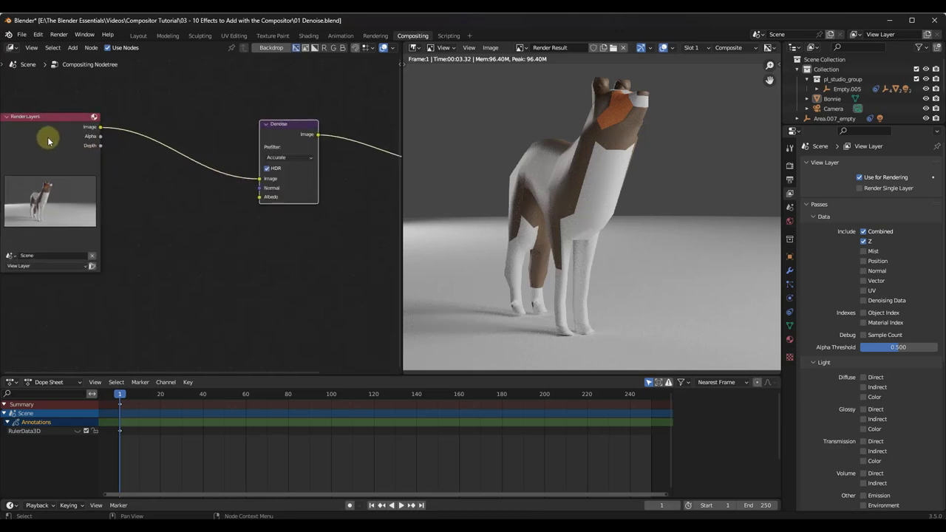
scroll(48, 142, down, 3)
scroll(296, 148, up, 4)
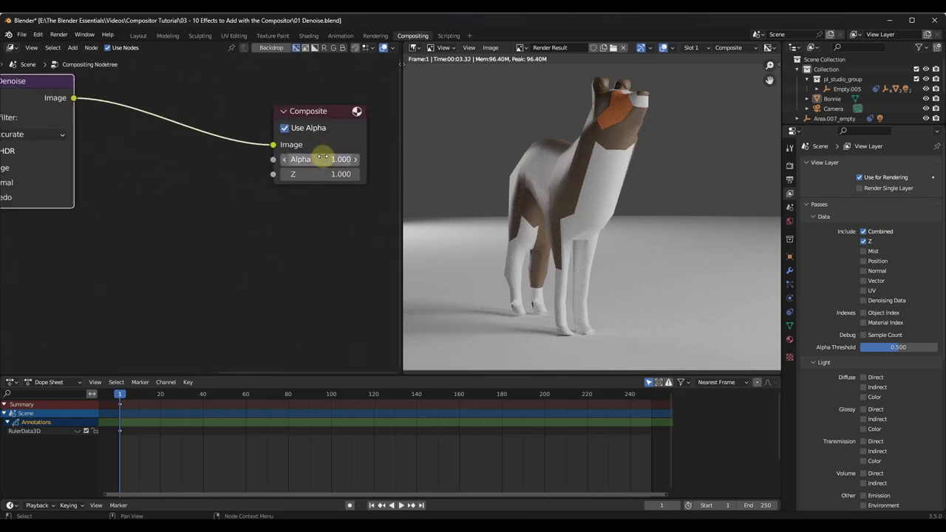
scroll(325, 155, down, 2)
scroll(110, 122, up, 3)
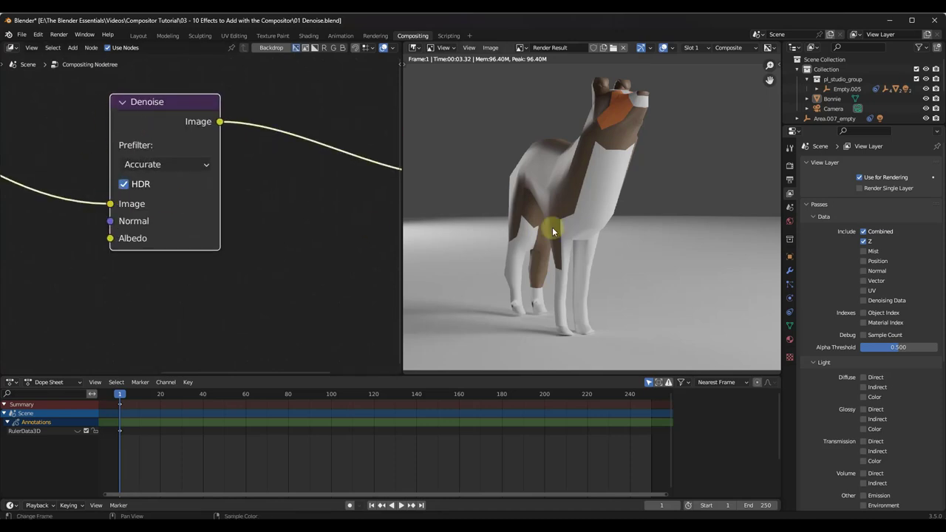
scroll(577, 185, up, 4)
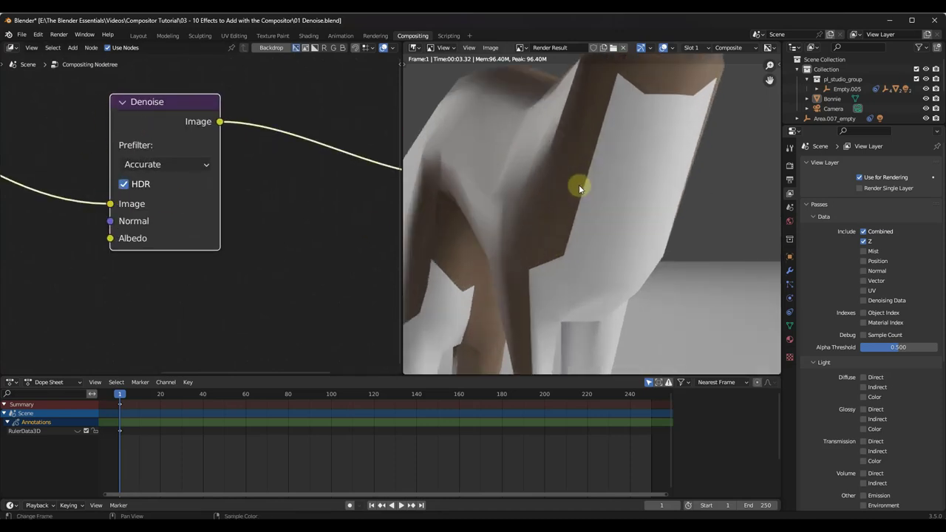
scroll(579, 189, down, 4)
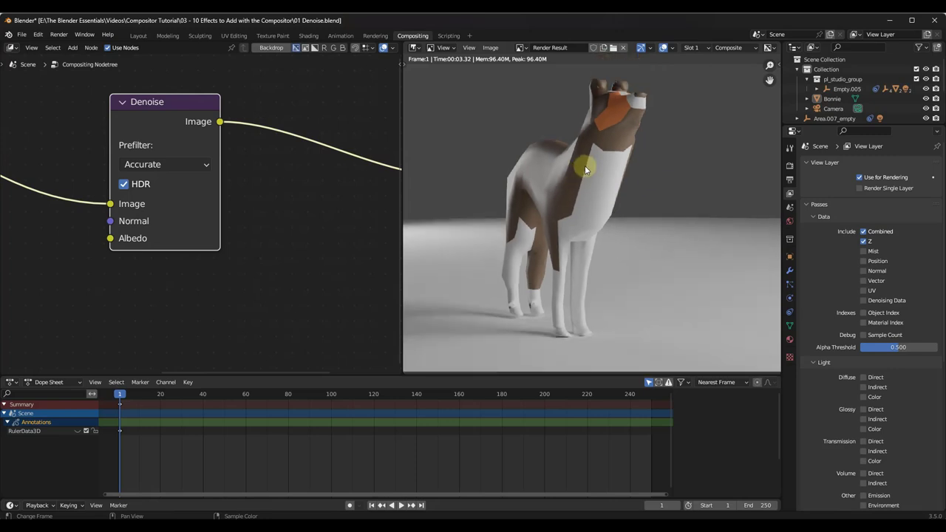
scroll(303, 174, down, 6)
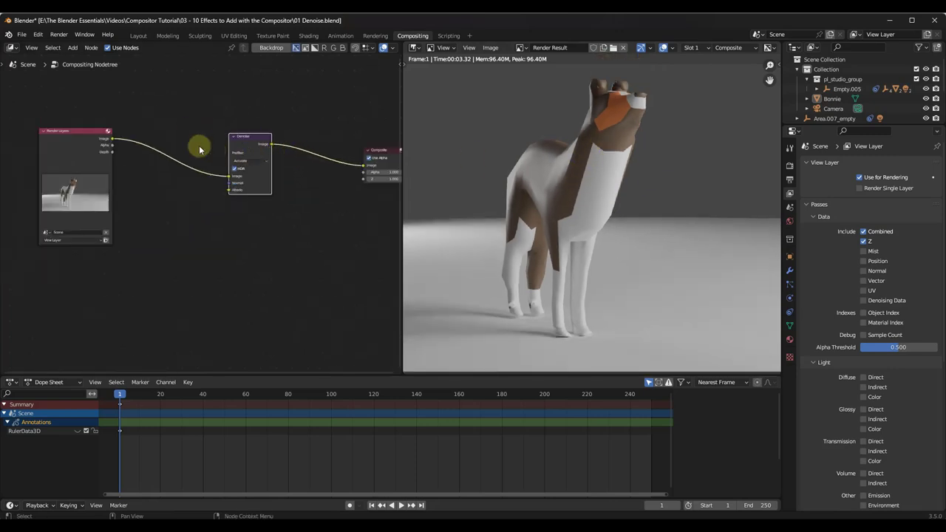
middle_drag(173, 154, 177, 160)
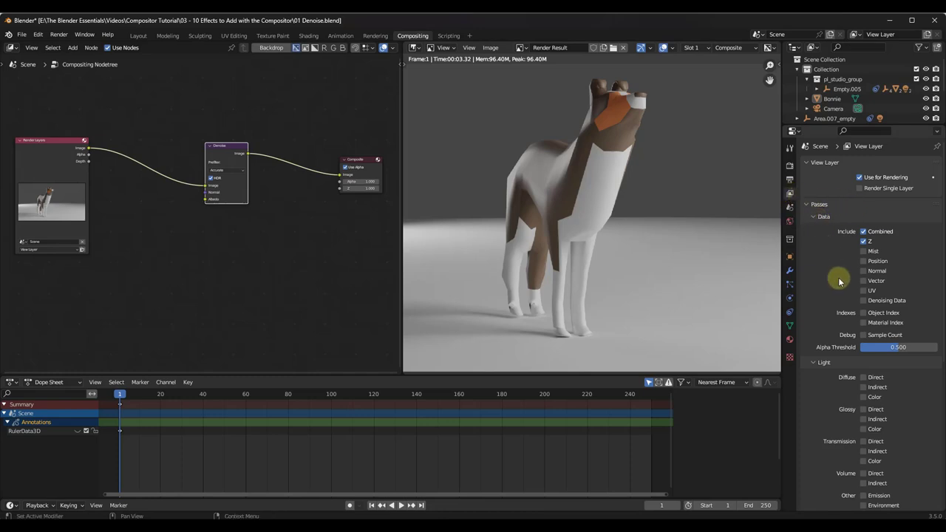
Step: Enable the Denoising Data pass for the view layer and render the image again
click(865, 301)
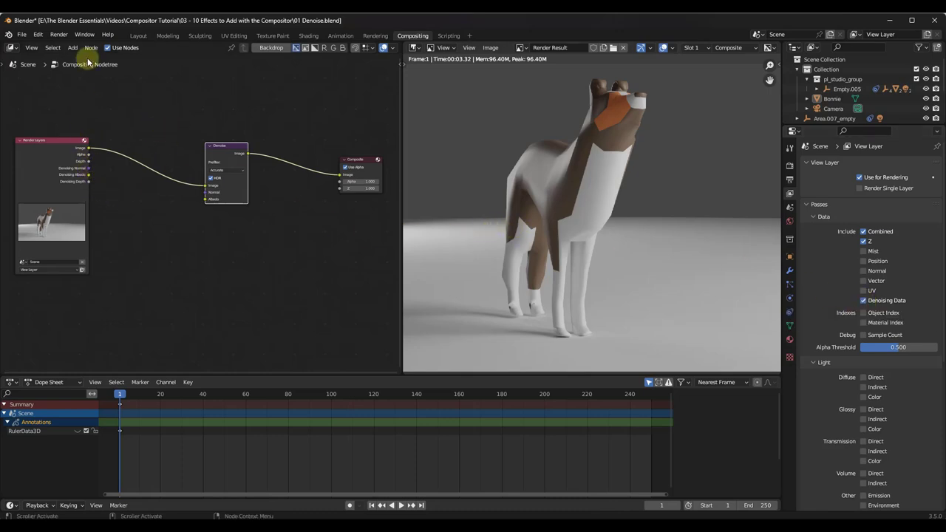
click(59, 35)
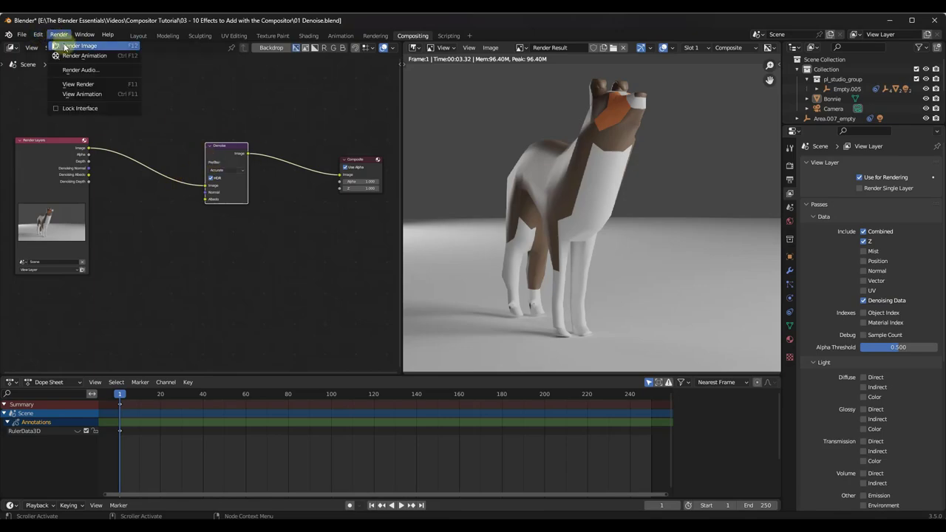
click(70, 49)
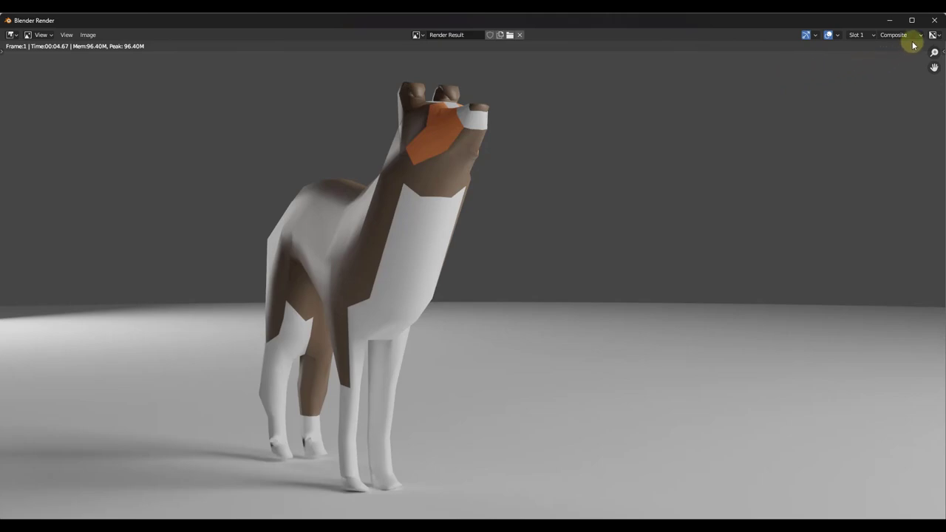
click(934, 20)
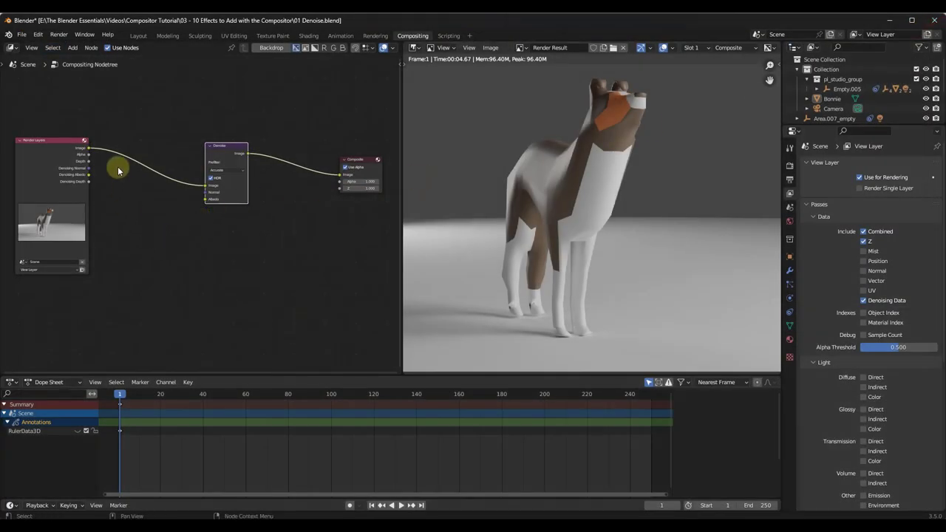
Step: Connect the Denoising Normal and Denoising Albedo outputs to the Denoise node's Normal and Albedo inputs, and check the render result
scroll(124, 169, up, 2)
drag(68, 172, 239, 206)
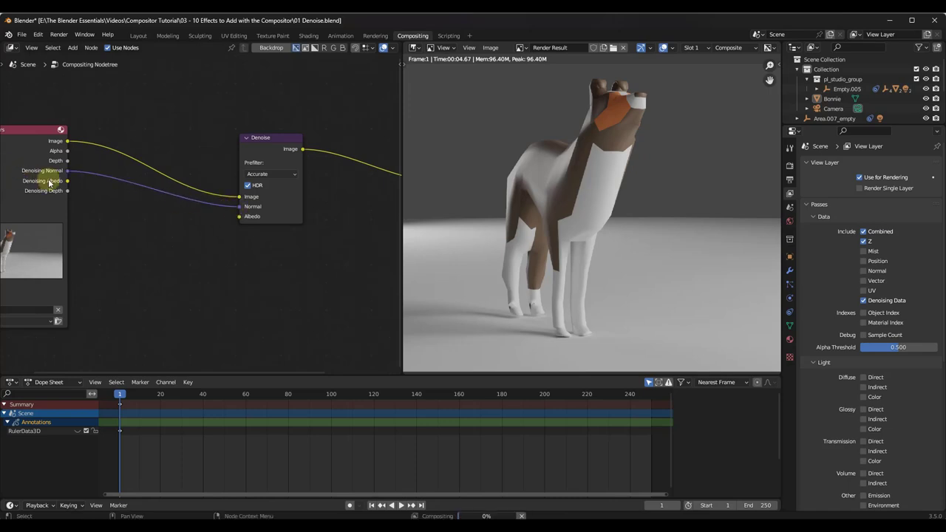
drag(67, 180, 239, 215)
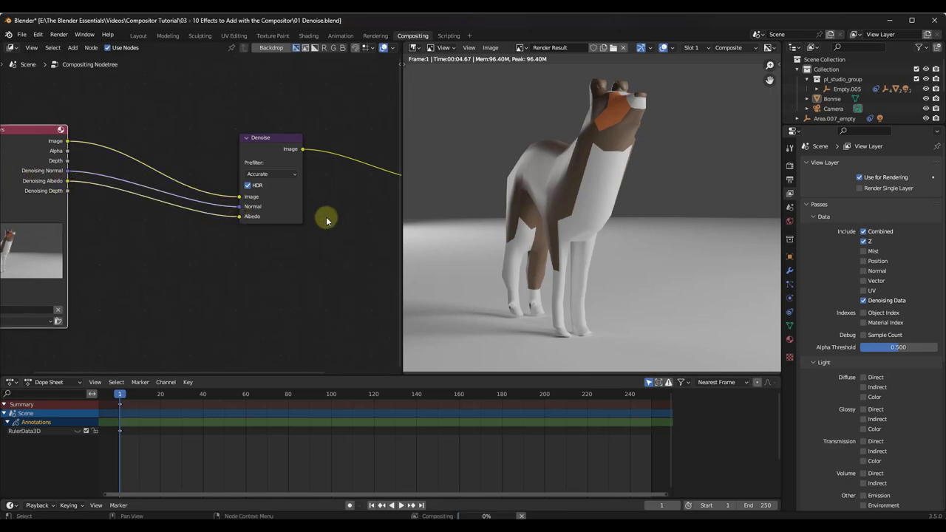
scroll(588, 169, up, 4)
scroll(577, 195, down, 2)
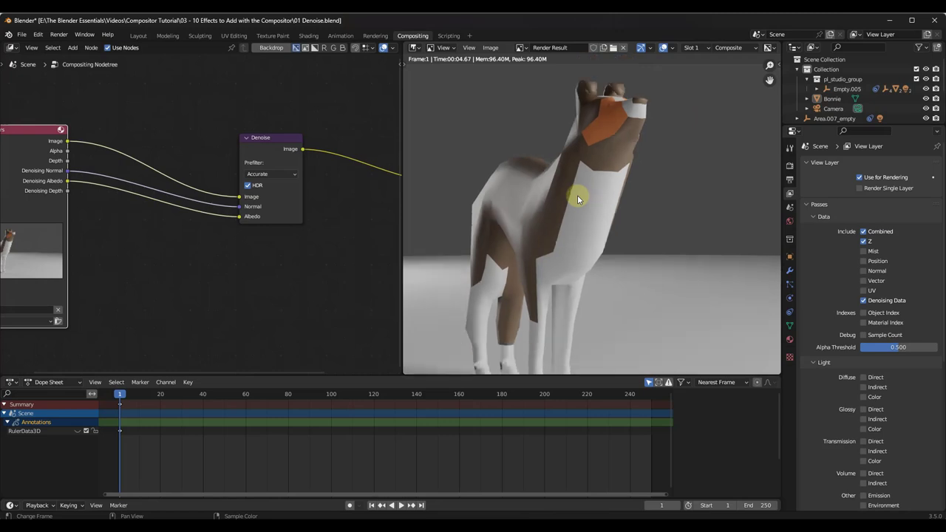
scroll(578, 195, down, 2)
scroll(555, 207, up, 1)
scroll(573, 183, down, 2)
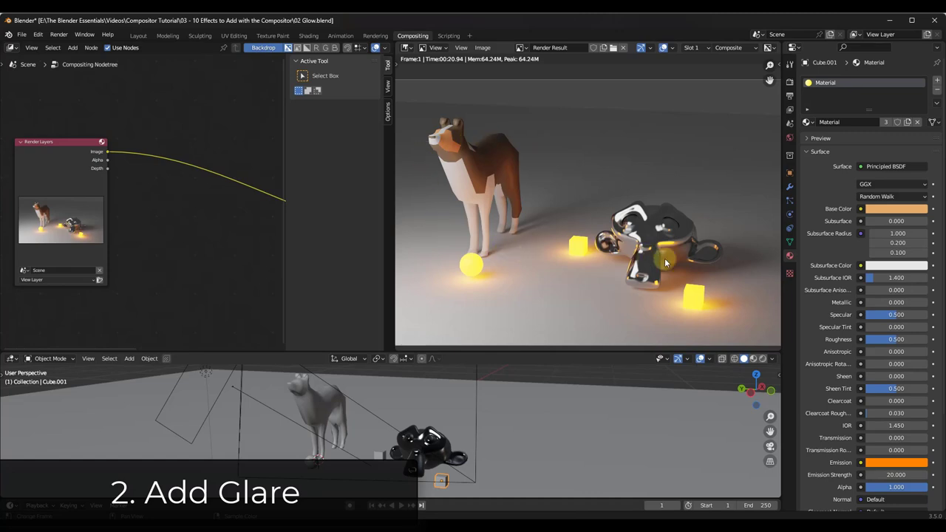
Step: Add a Glare filter node on the link coming from the Render Layers image output
scroll(146, 193, down, 2)
key(shift+a)
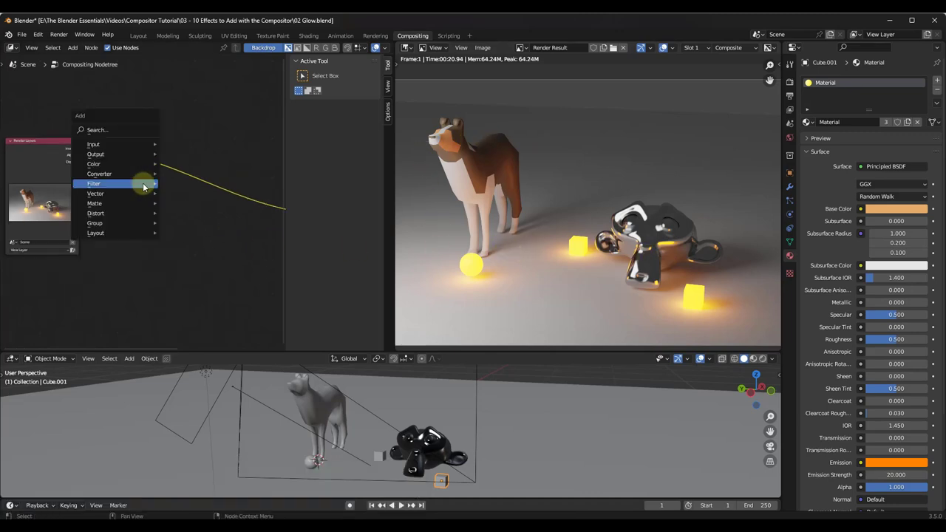
mouse_move(144, 188)
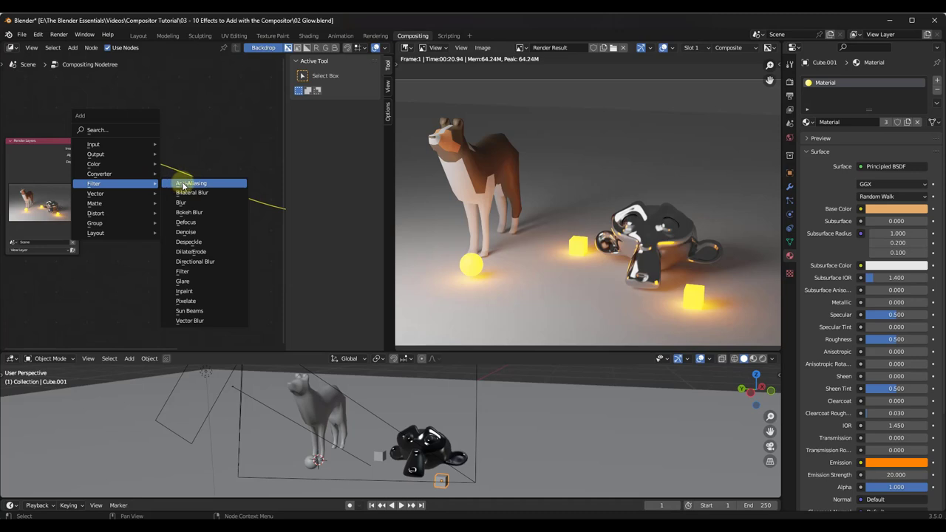
click(196, 282)
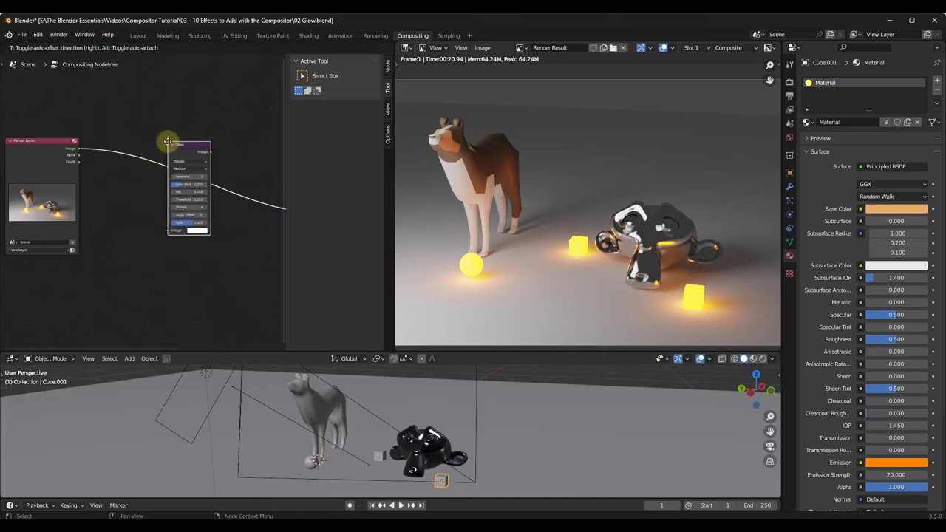
click(170, 143)
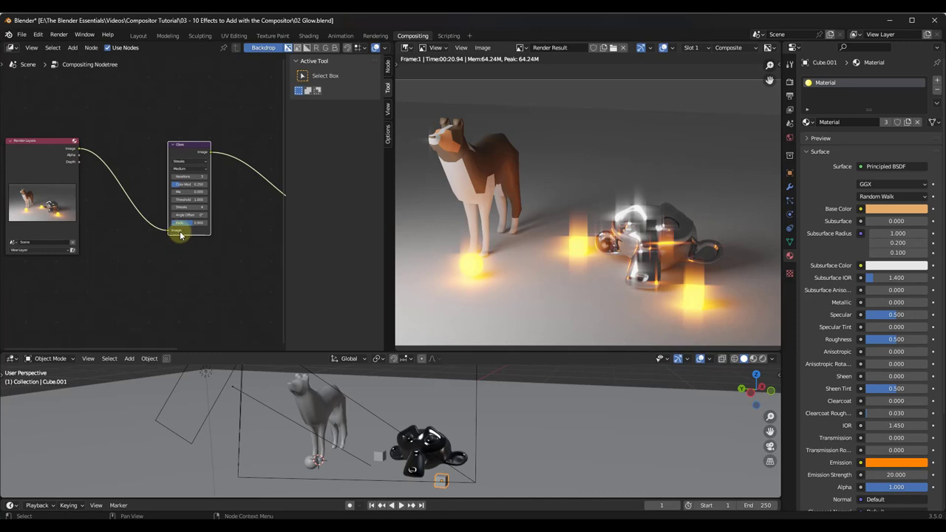
Step: Try the Ghosts glare type on the Glare node
scroll(186, 230, up, 3)
scroll(185, 161, up, 2)
scroll(185, 161, up, 1)
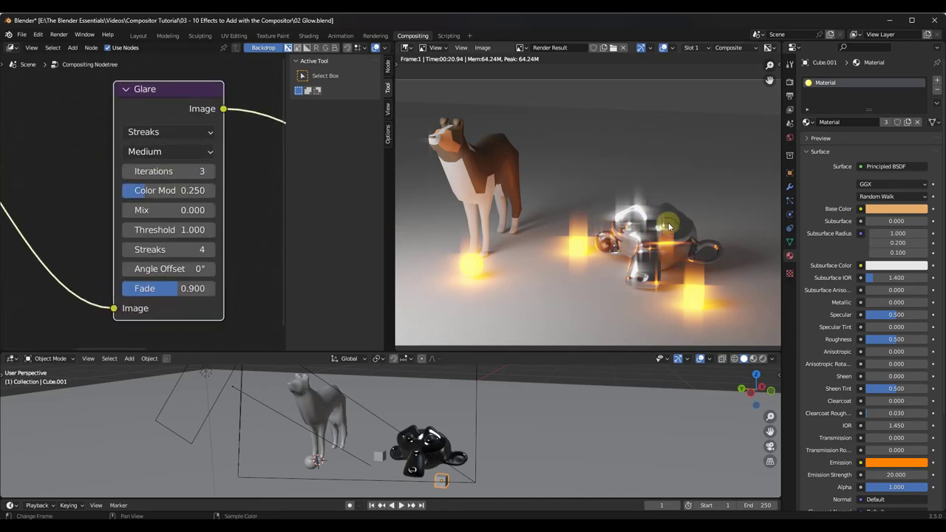
click(173, 132)
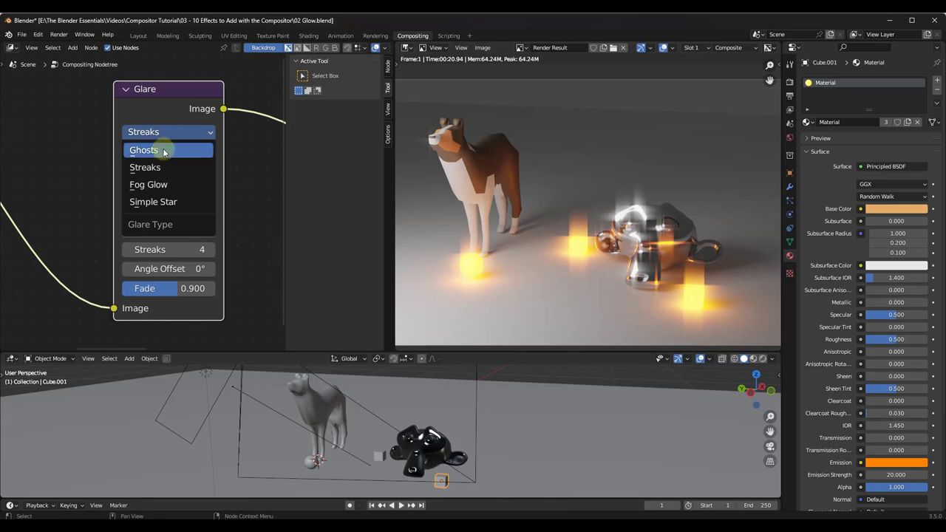
click(161, 150)
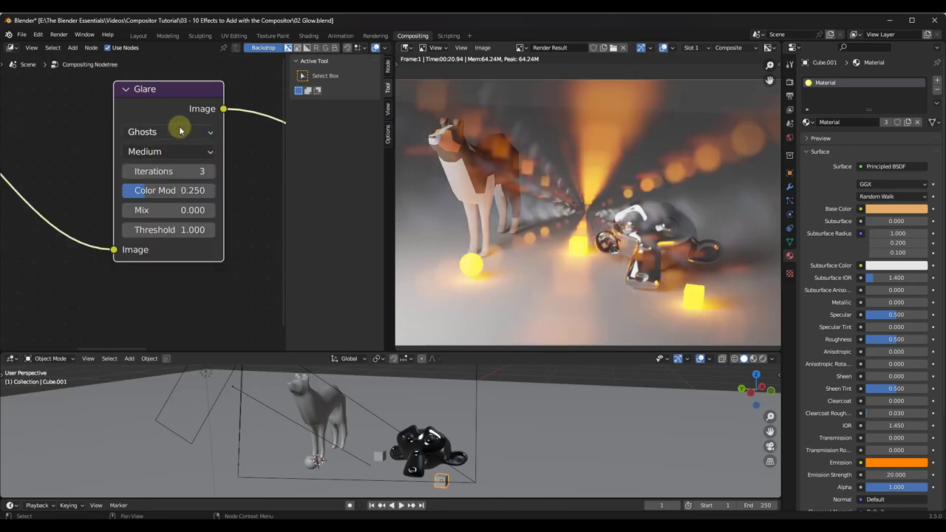
Step: Change the glare type to Simple Star, with a threshold of 2.700 and a fade of 0.885
click(161, 132)
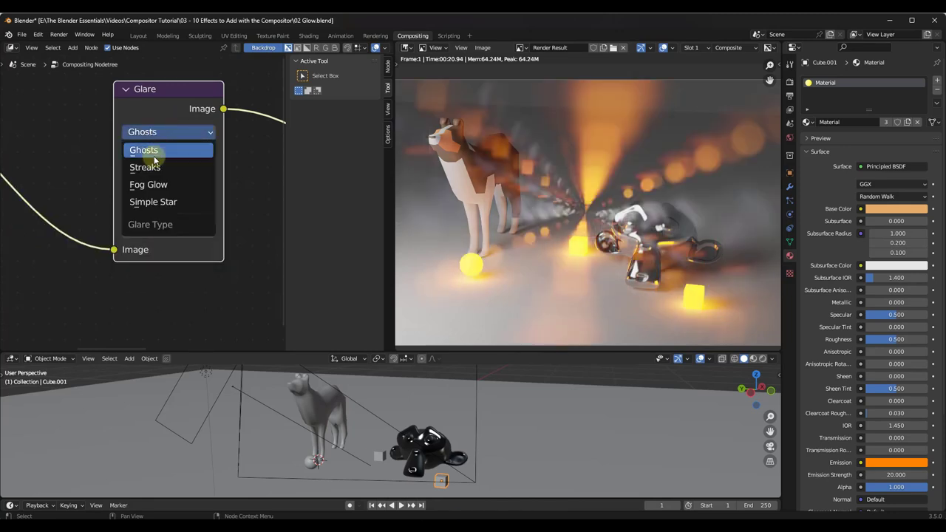
click(153, 202)
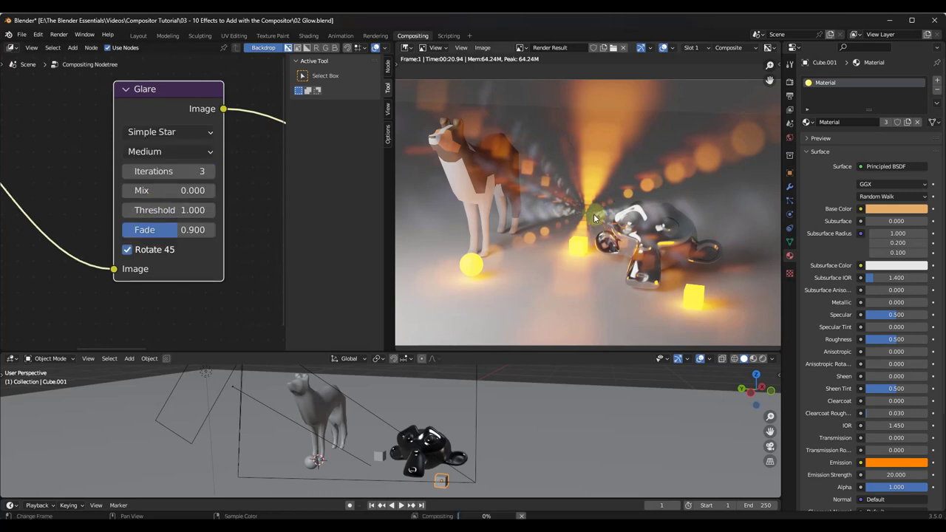
drag(165, 210, 159, 229)
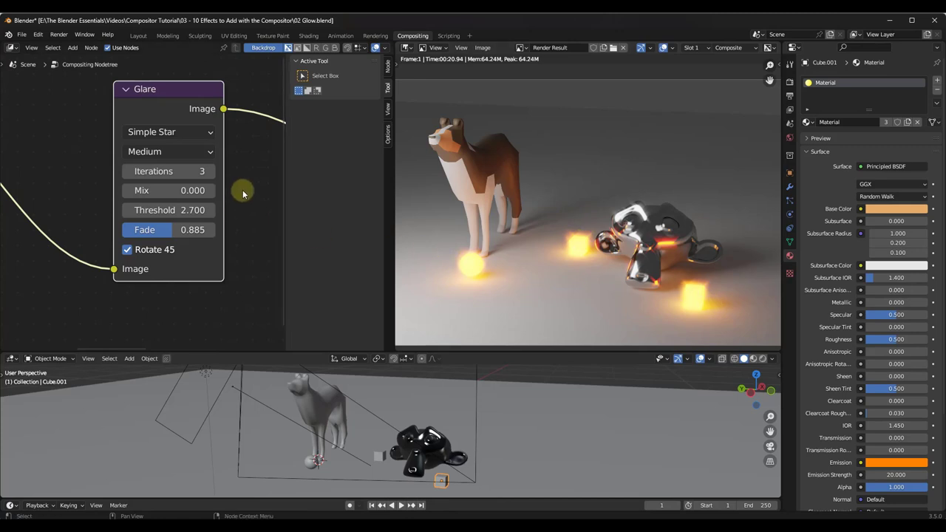
Step: Enable the Emission light pass for the view layer
scroll(243, 186, down, 3)
middle_drag(62, 168, 106, 165)
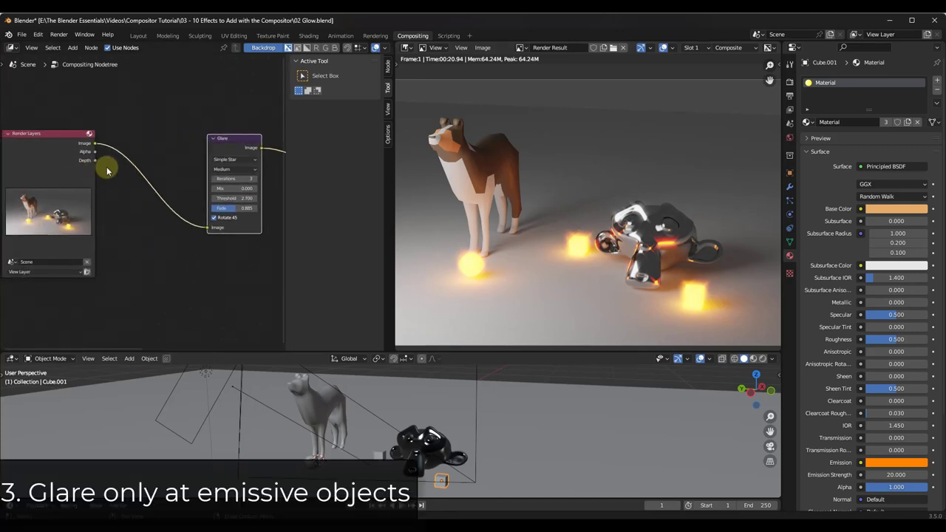
click(789, 108)
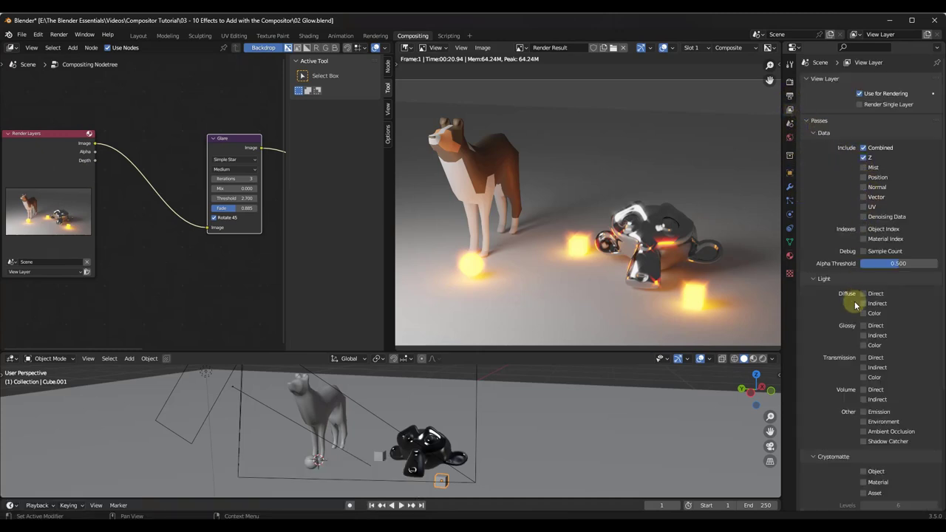
click(863, 412)
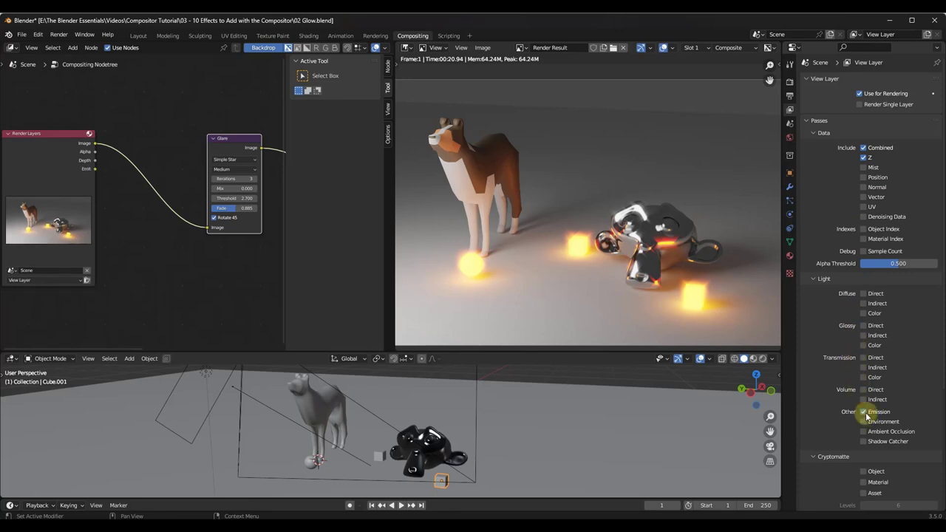
Step: Try feeding the Render Layers Emit output into the Glare node's Image input
scroll(89, 171, up, 1)
drag(90, 167, 214, 234)
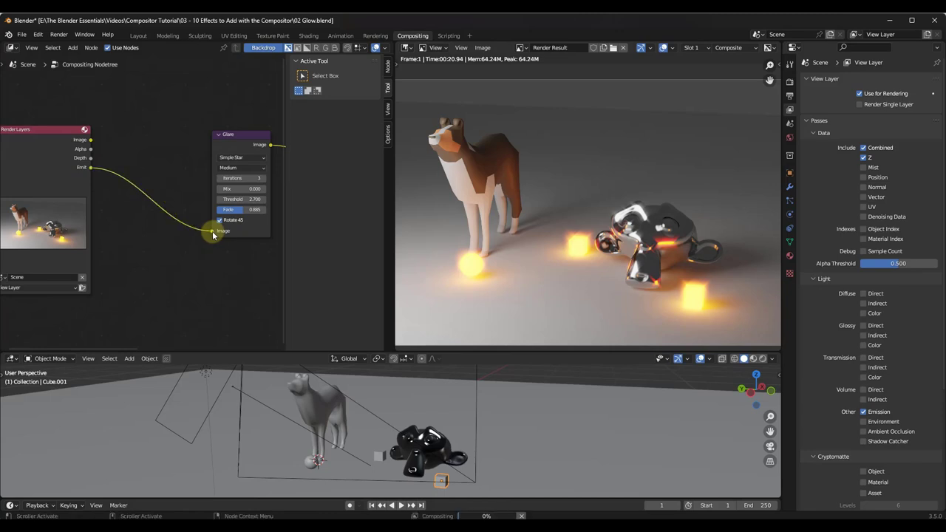
Step: Render the image again with the emission pass enabled, and close the render window
scroll(195, 222, down, 3)
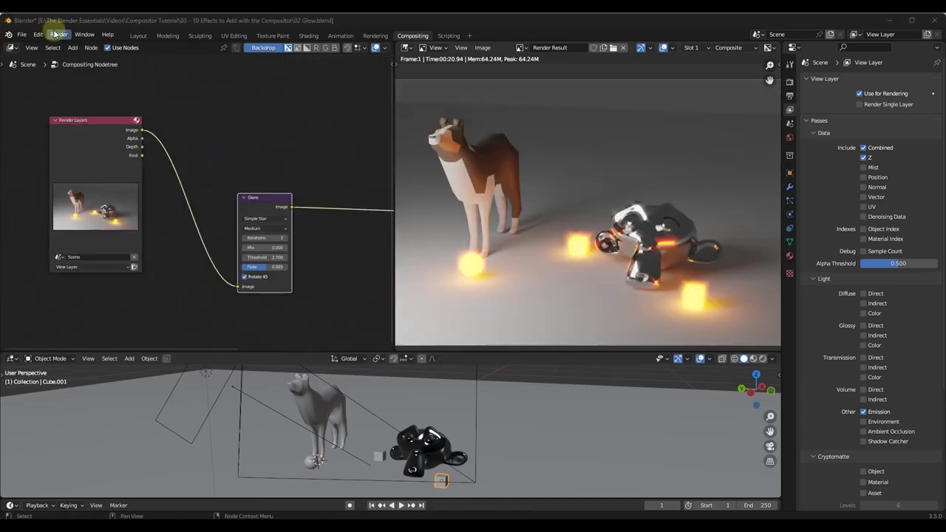
click(59, 35)
click(74, 43)
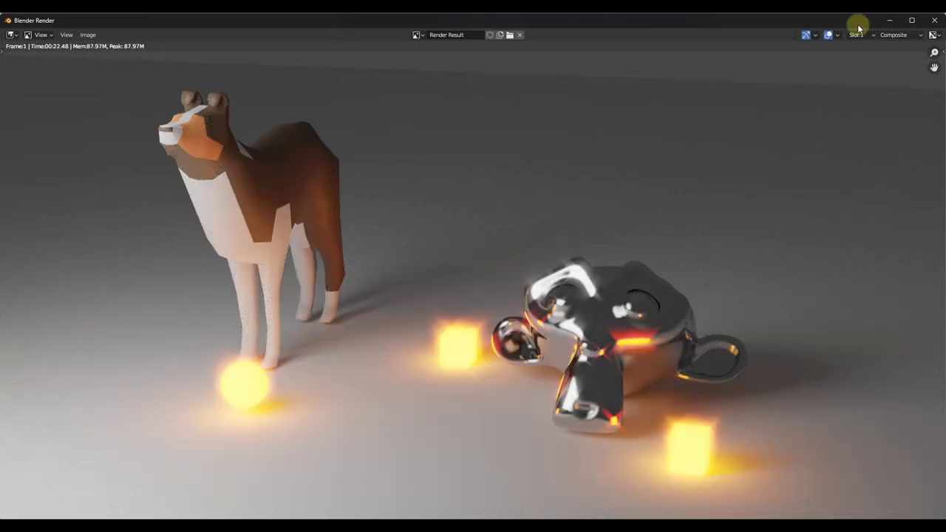
click(935, 20)
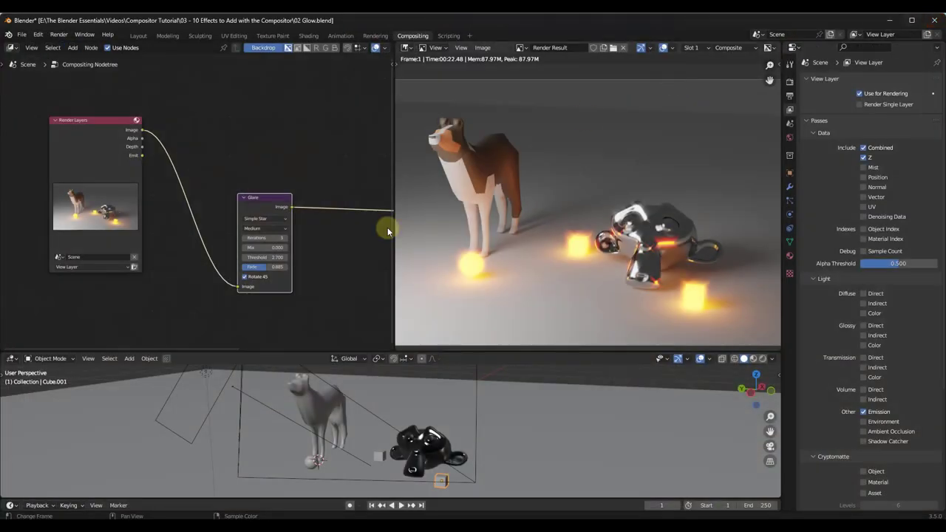
Step: Reposition the Glare and Denoise nodes, and connect the Render Layers Image output directly to Denoise's Image input
drag(260, 209, 185, 180)
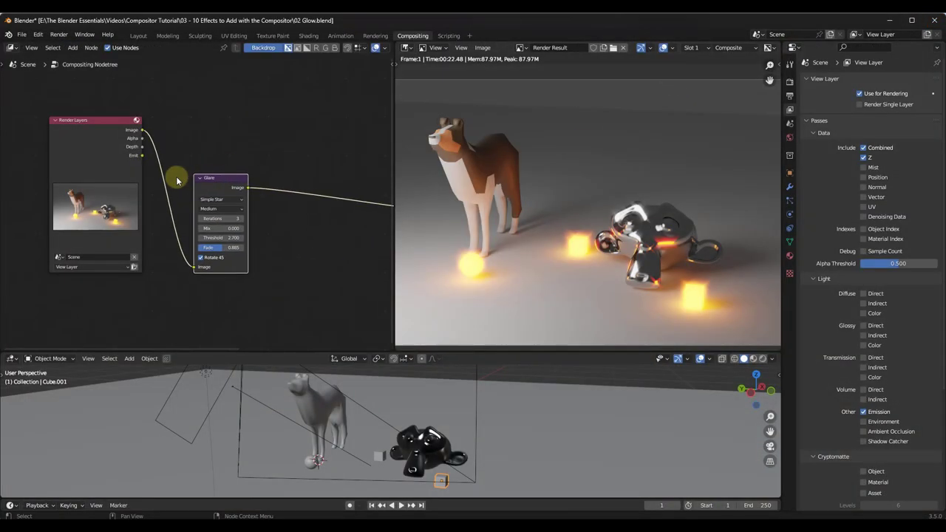
scroll(137, 159, down, 4)
drag(300, 170, 236, 158)
scroll(179, 148, up, 3)
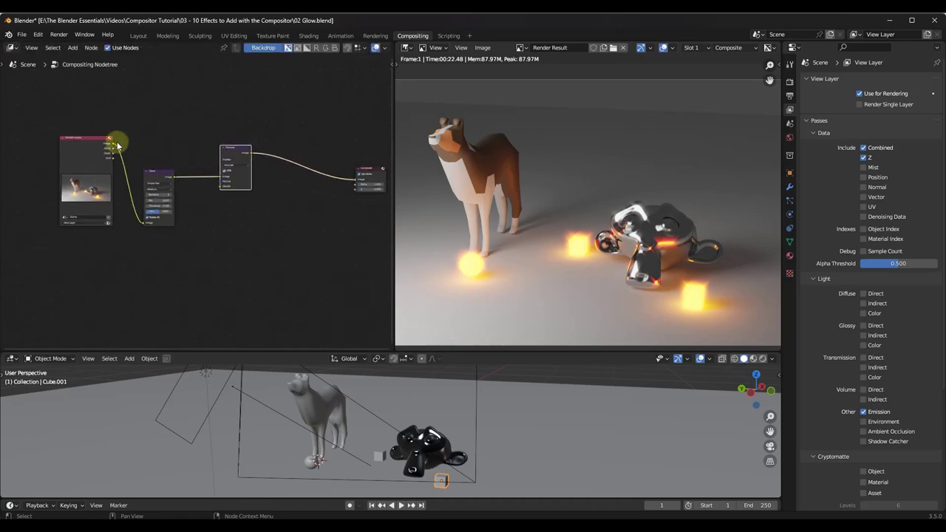
drag(115, 143, 261, 189)
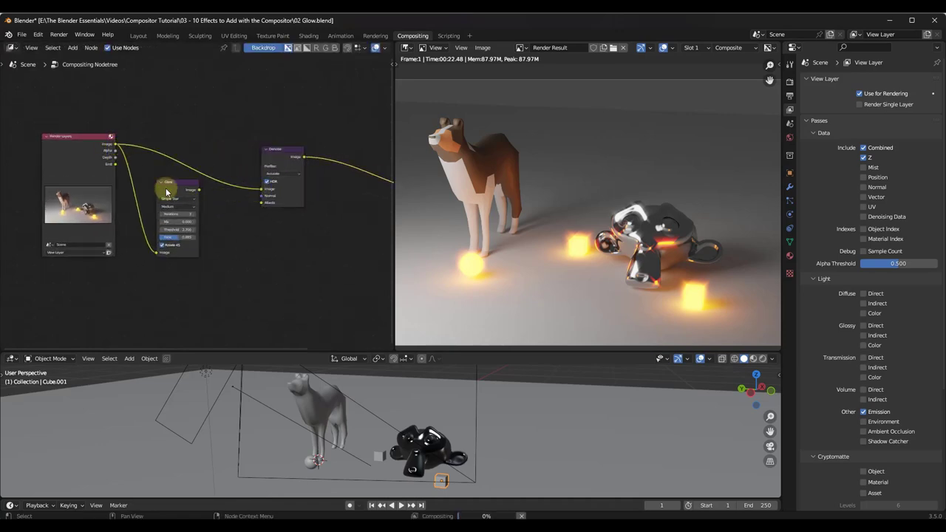
Step: Move the Glare node below the Denoise node and connect the Emit output to its Image input
drag(169, 192, 266, 235)
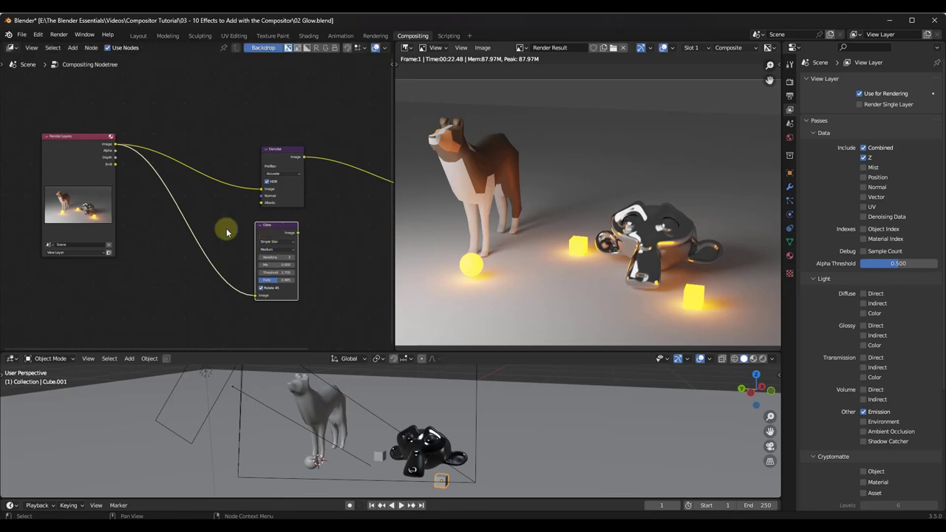
drag(114, 164, 255, 295)
Step: Add a Mix node on the link between the Denoise and Composite nodes
middle_drag(162, 219, 19, 207)
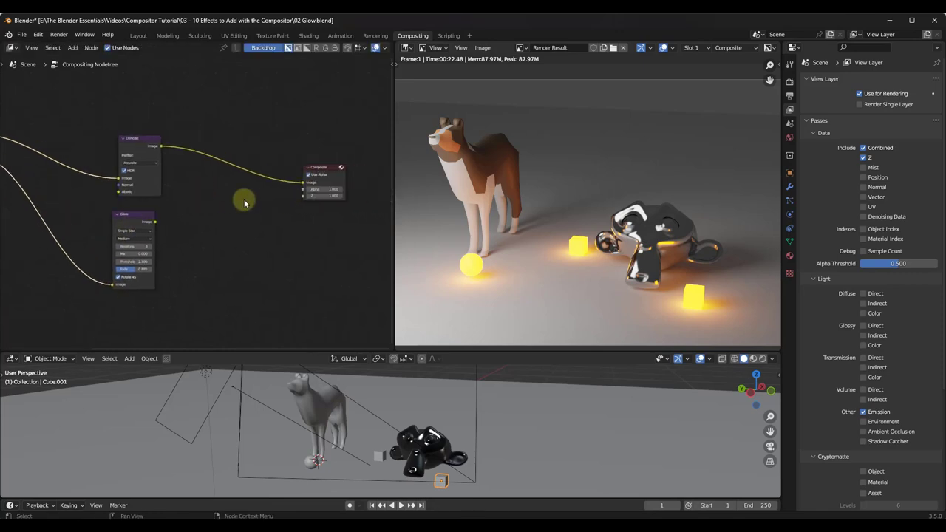
key(shift+a)
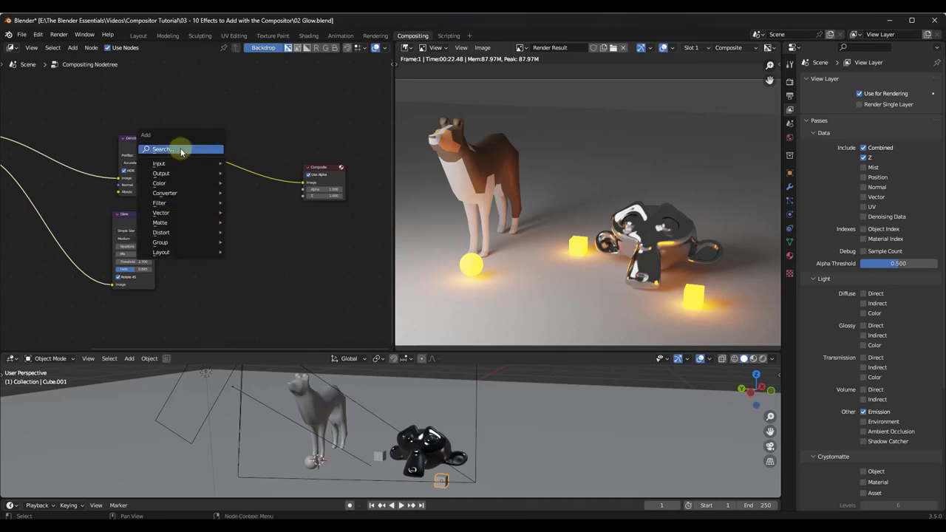
click(185, 148)
text(mix)
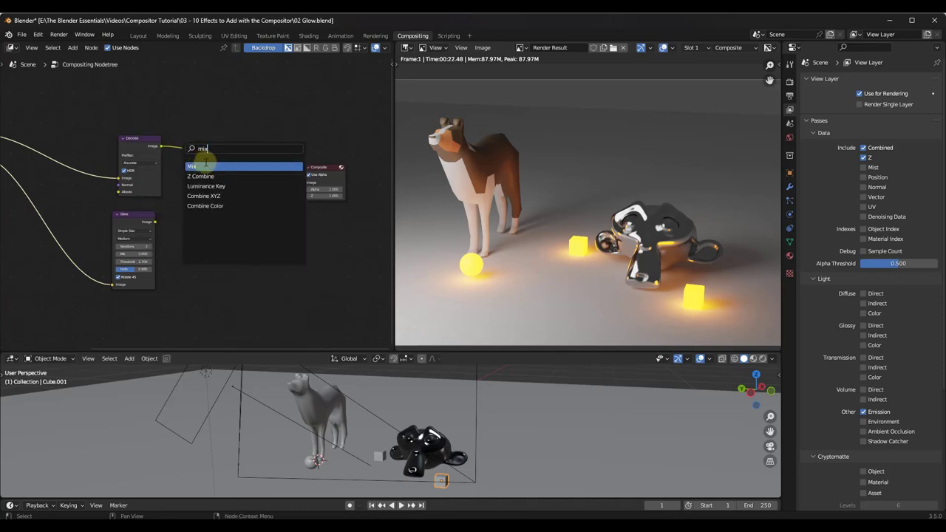
click(197, 167)
click(241, 170)
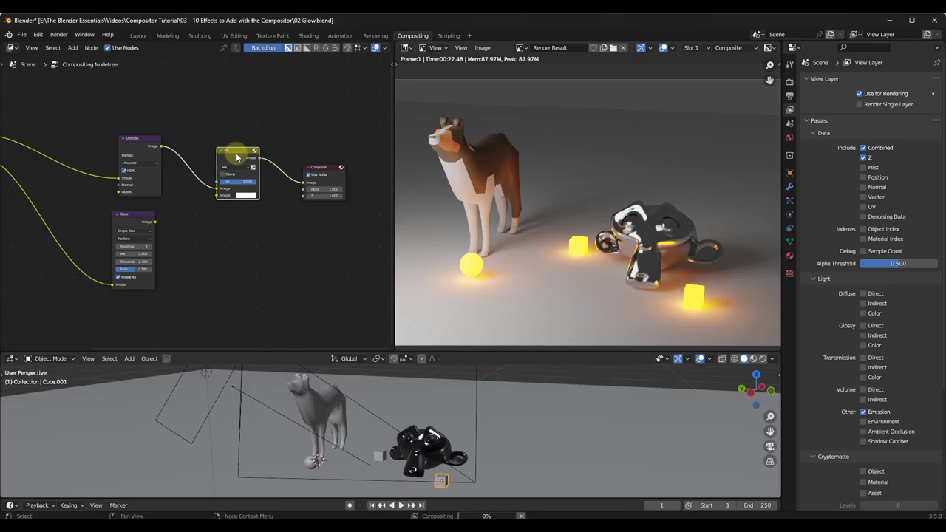
drag(232, 164, 236, 176)
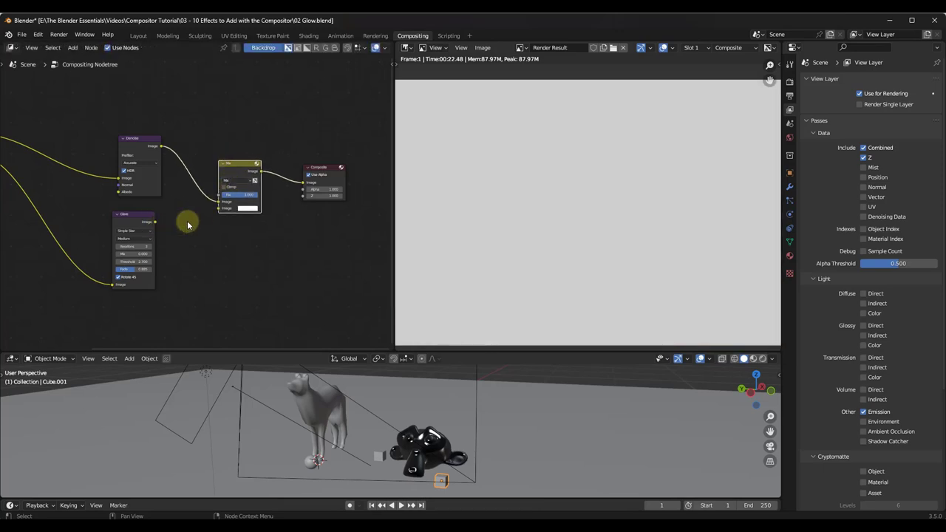
Step: Connect the Glare output to the Mix node's second Image input and set its blending mode to Add
drag(155, 222, 218, 208)
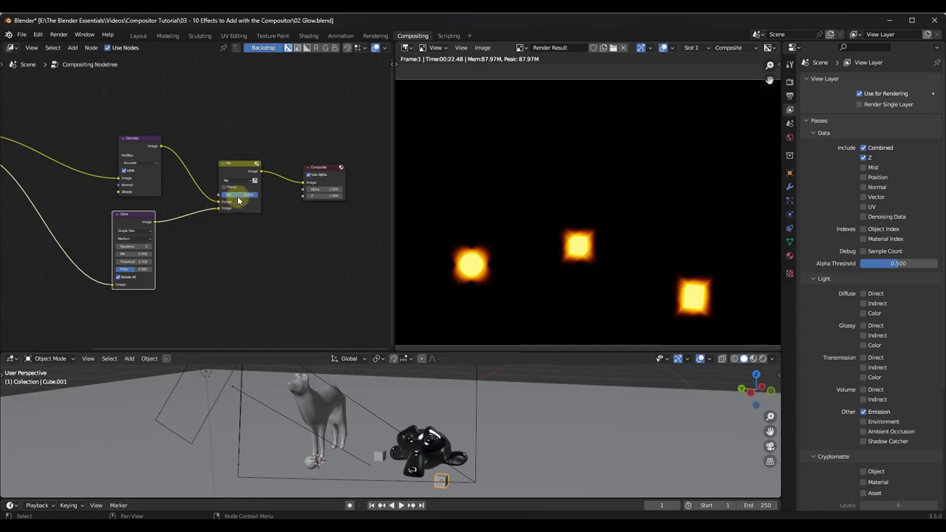
scroll(238, 185, up, 3)
click(231, 178)
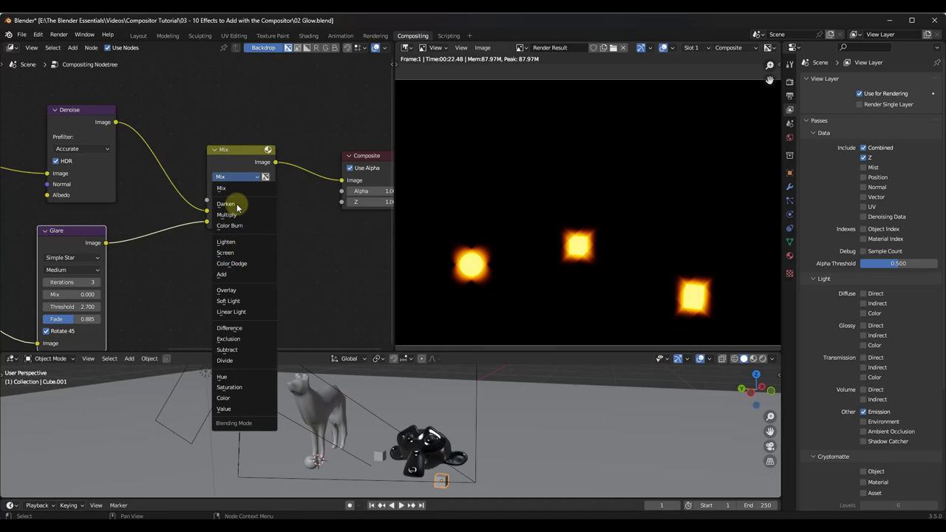
click(235, 275)
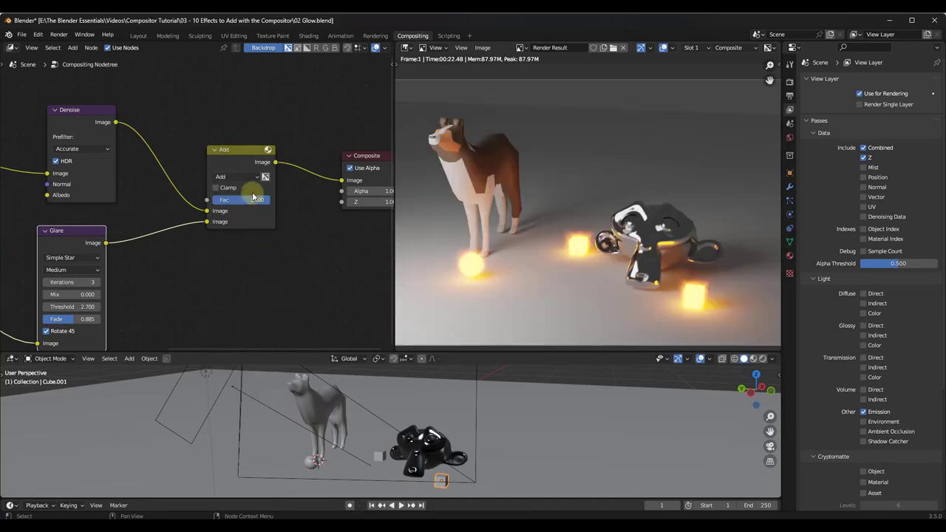
drag(243, 171, 241, 177)
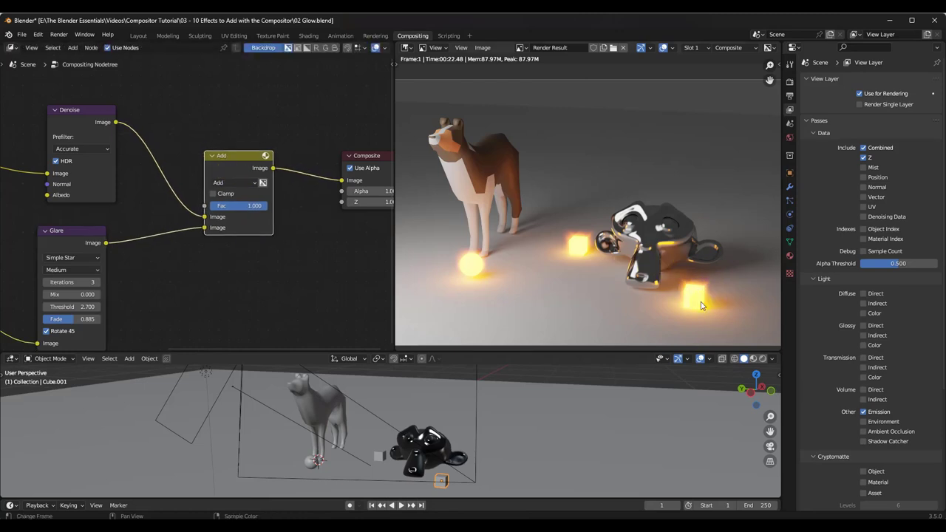
Step: Change the Glare node's type to Streaks and shift the node slightly closer to the Add node
click(65, 257)
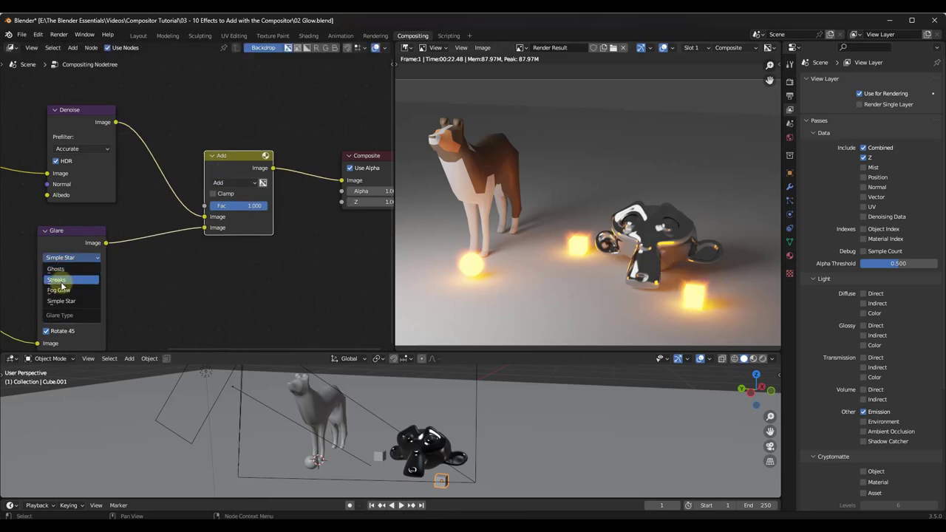
click(62, 283)
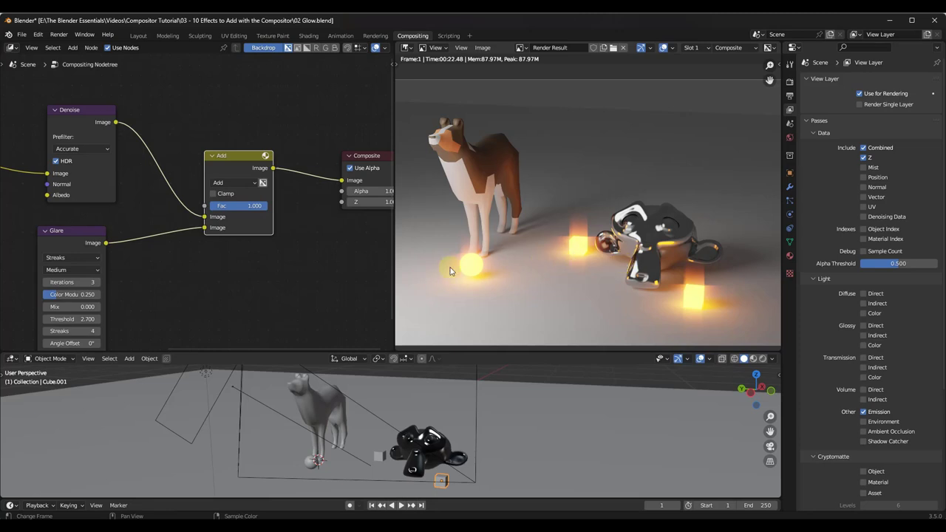
click(78, 239)
drag(80, 238, 92, 238)
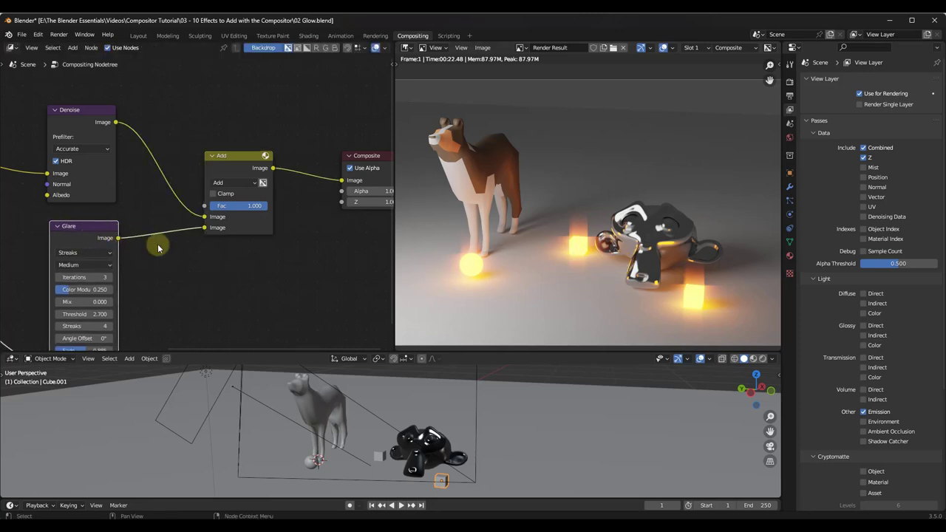
Step: Examine the full node network and the streak glare around the emissive cubes in the render result
scroll(140, 236, down, 2)
scroll(194, 247, down, 2)
scroll(135, 217, up, 2)
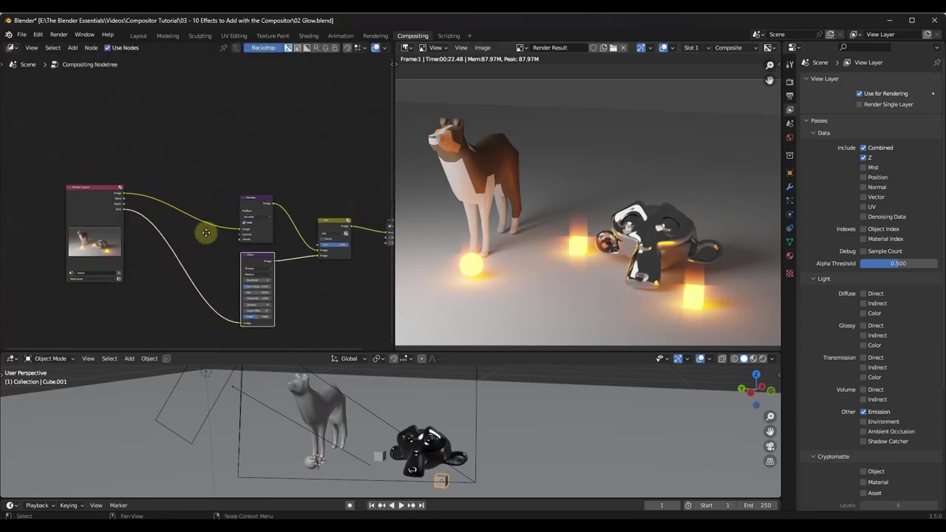
scroll(205, 232, down, 2)
scroll(718, 299, up, 4)
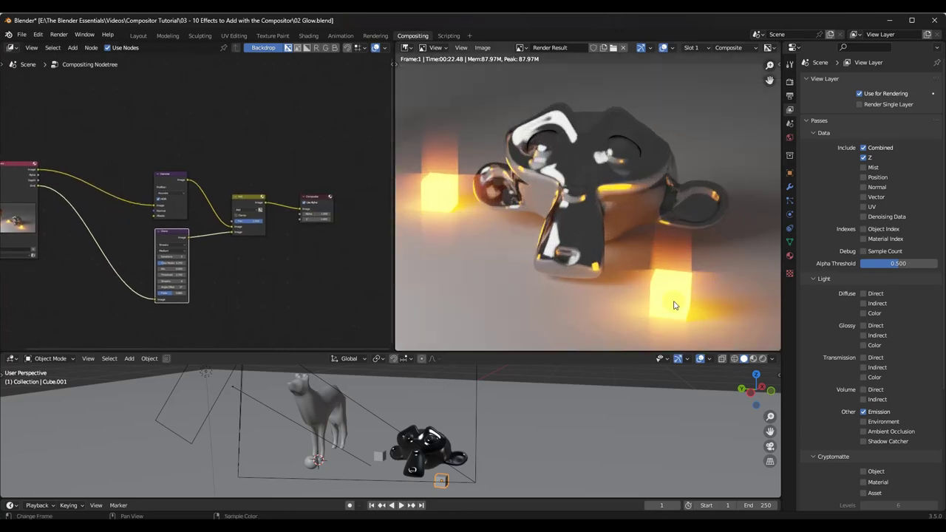
scroll(591, 273, down, 4)
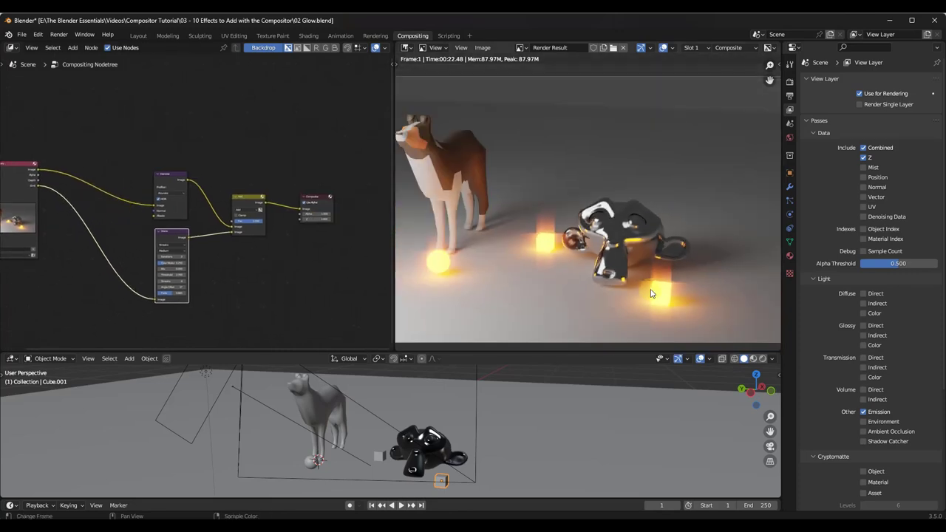
scroll(525, 243, down, 1)
scroll(553, 252, up, 1)
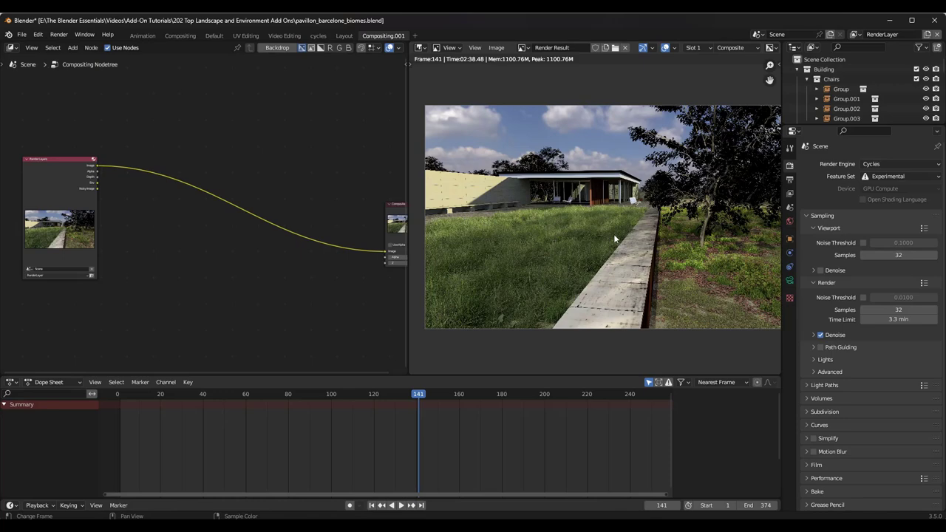
Step: Add a Bright/Contrast color node on the link between the Render Layers and Composite nodes
scroll(604, 213, up, 1)
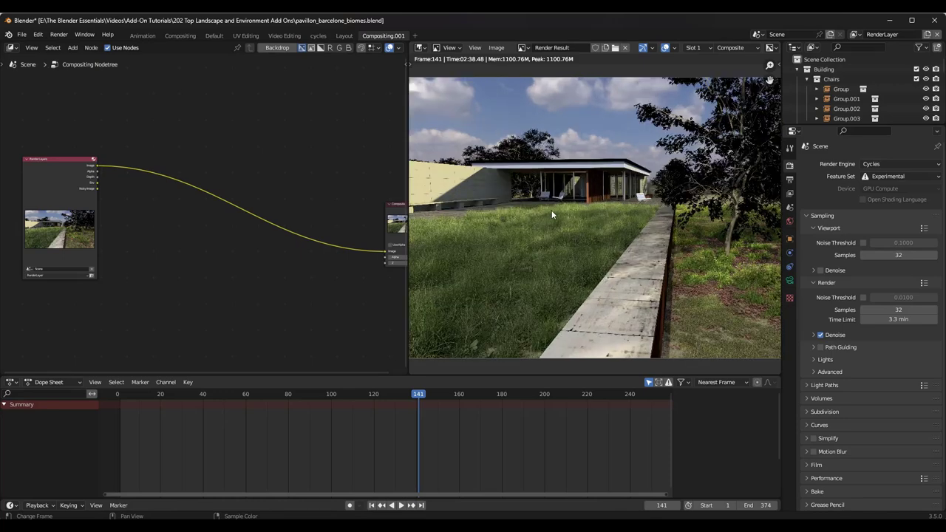
scroll(531, 210, down, 1)
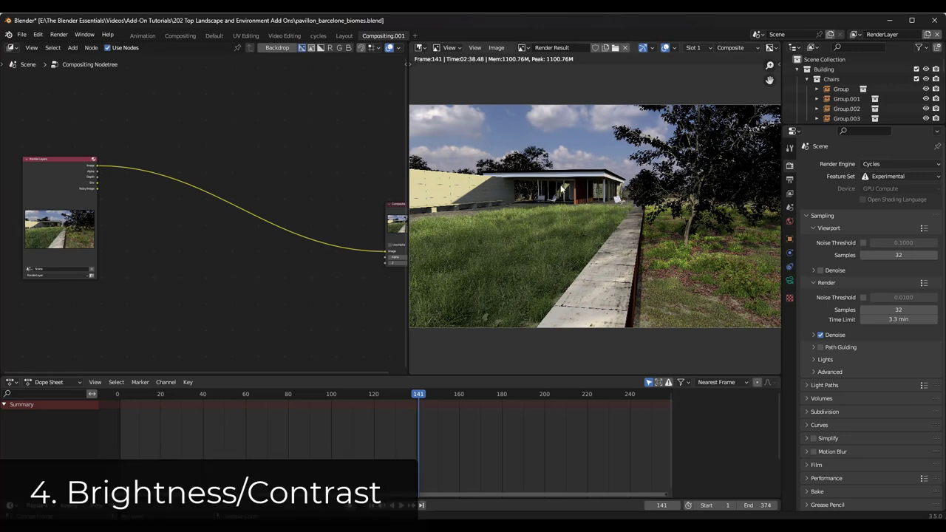
key(shift+a)
mouse_move(204, 198)
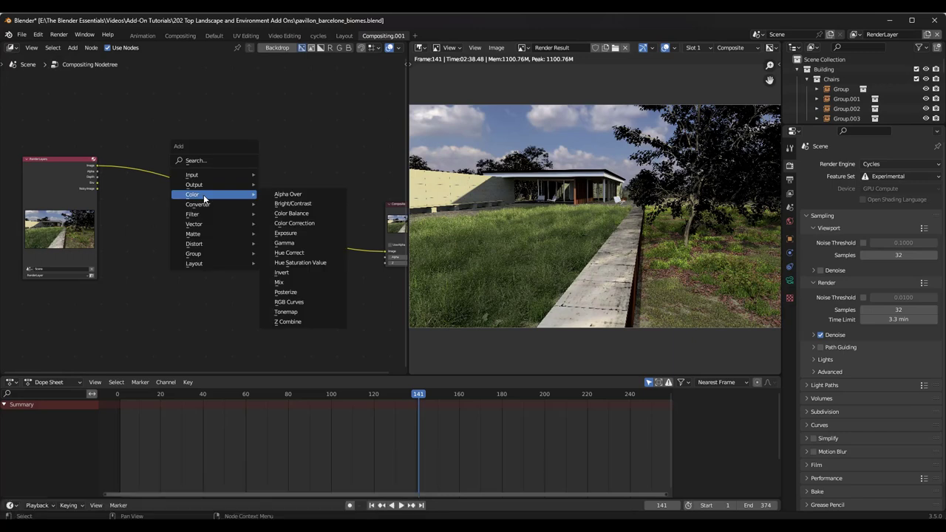
click(300, 204)
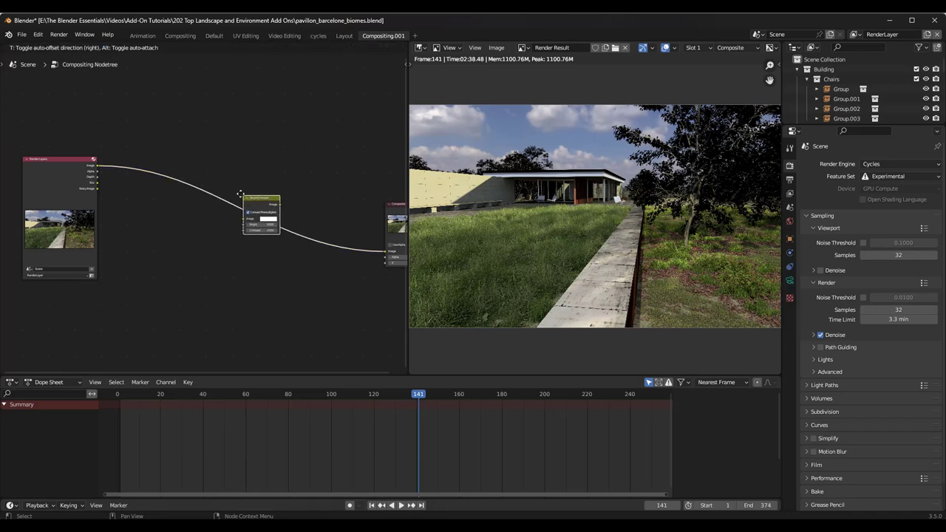
click(240, 193)
scroll(244, 207, up, 6)
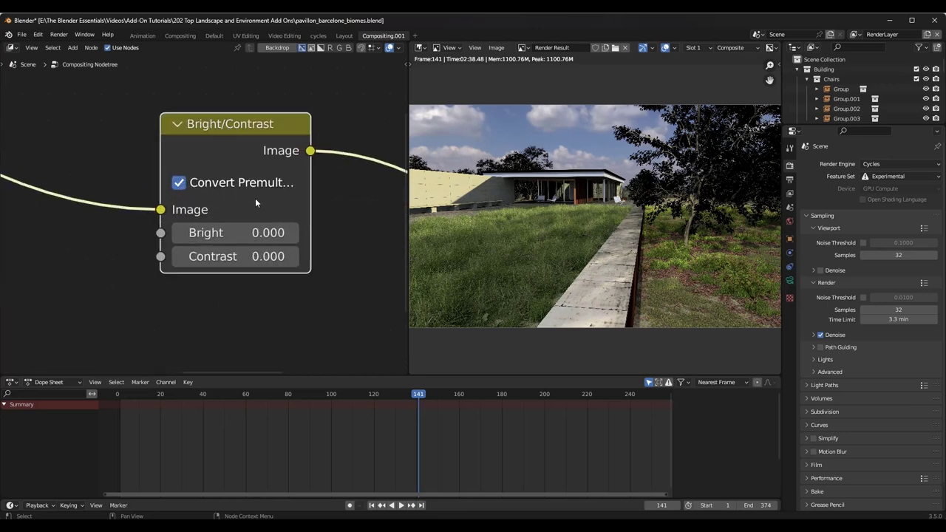
Step: Try a Bright value of 2.100 on the Bright/Contrast node, and reset it to 0
middle_drag(255, 198, 241, 202)
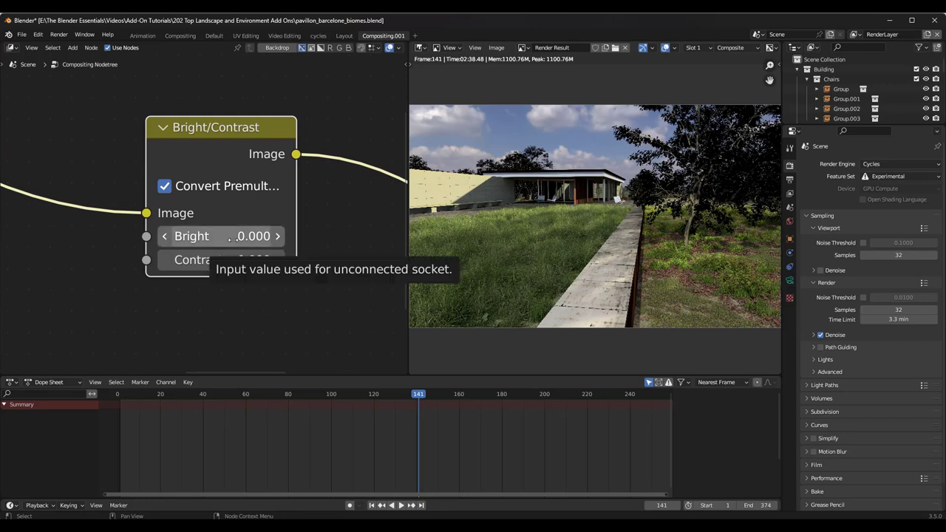
drag(222, 236, 310, 235)
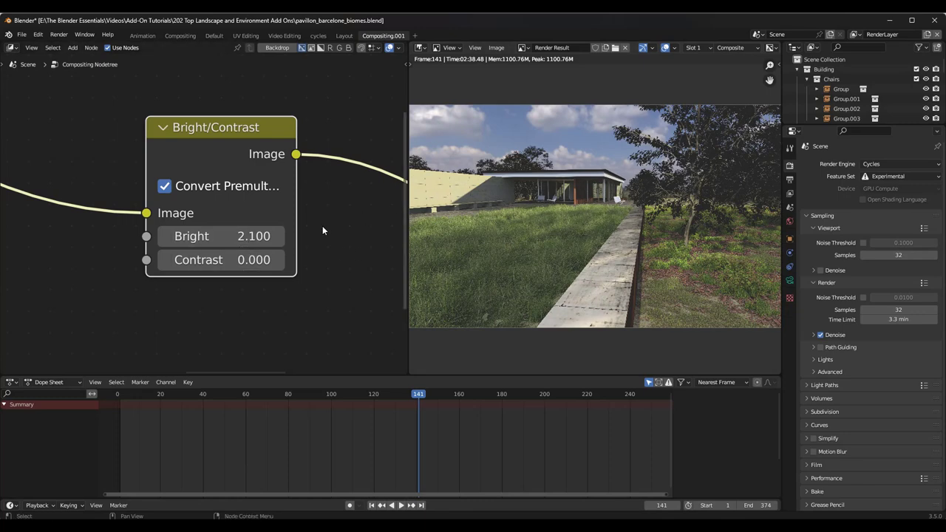
click(247, 237)
text(0)
key(Return)
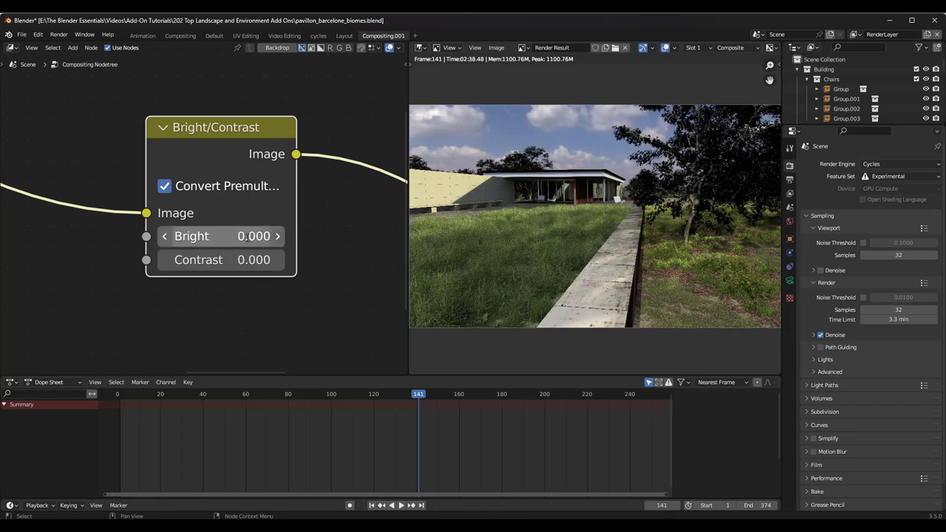
Step: Try a Bright value of 1.100 and a Contrast value of 0.200 on the Bright/Contrast node
click(277, 236)
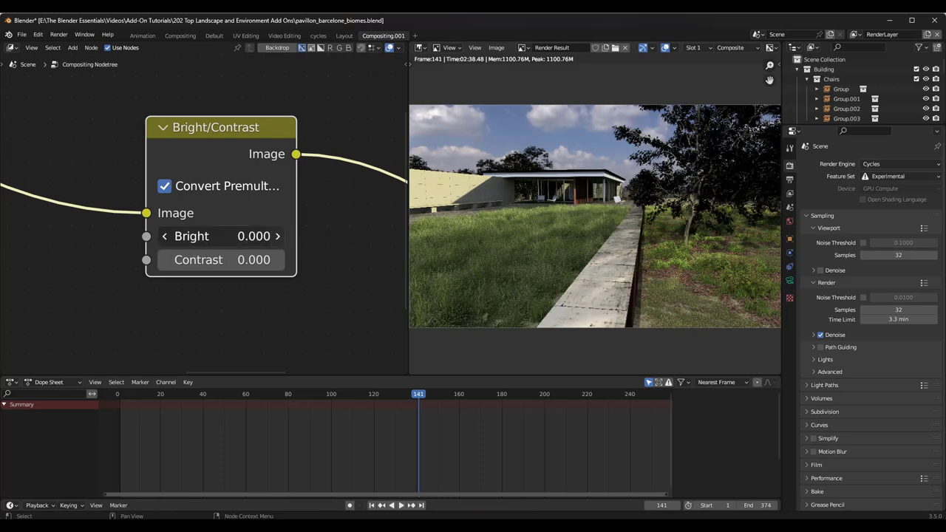
click(277, 237)
click(278, 260)
click(278, 260)
drag(221, 237, 255, 236)
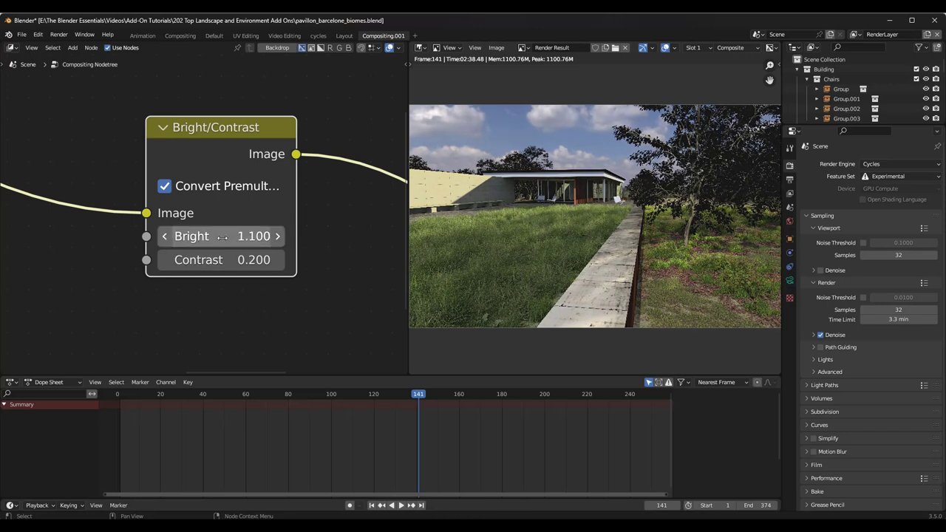
Step: Try a Contrast value of 3.000 with a Bright value of -0.100 on the Bright/Contrast node
click(278, 261)
click(278, 260)
double_click(222, 260)
text(3)
key(Return)
double_click(216, 263)
key(Return)
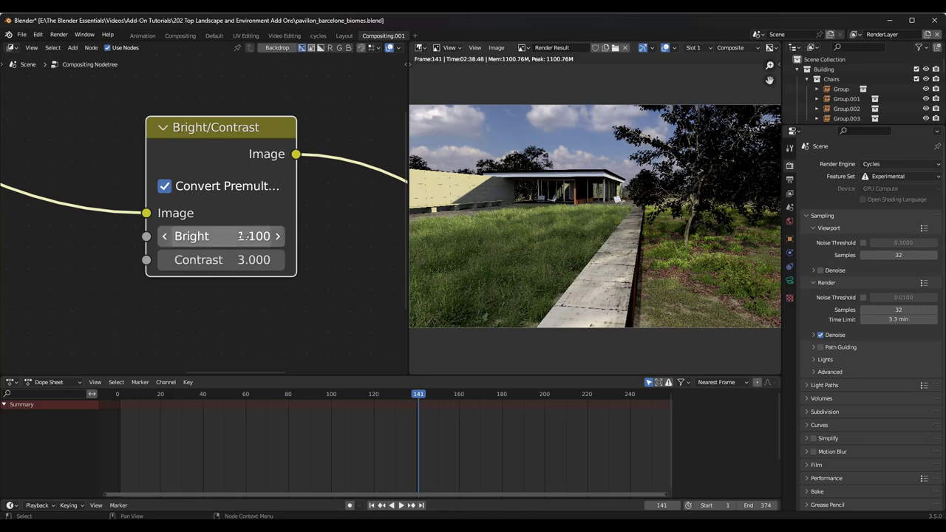
drag(241, 236, 221, 236)
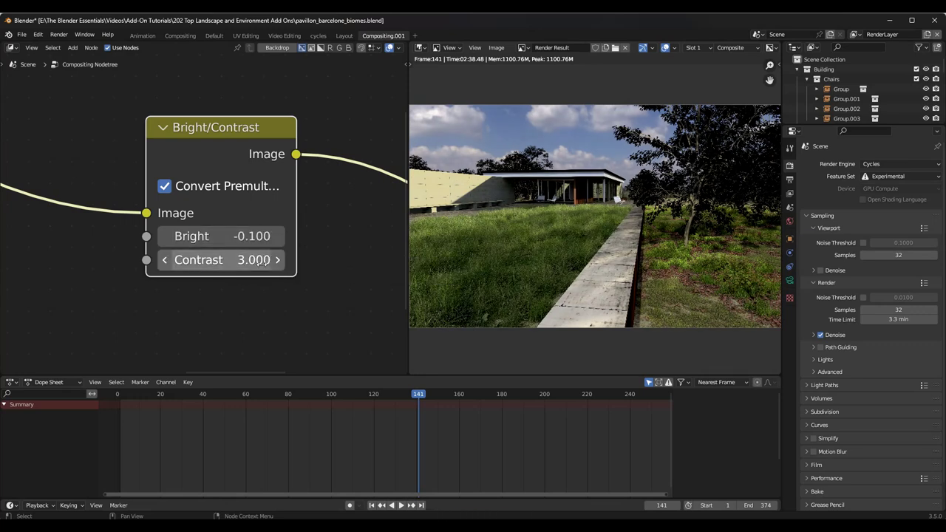
Step: Try Contrast values of 3.700 and -1.600 on the Bright/Contrast node, and reset Contrast to 0
drag(278, 264, 321, 264)
drag(235, 260, 214, 259)
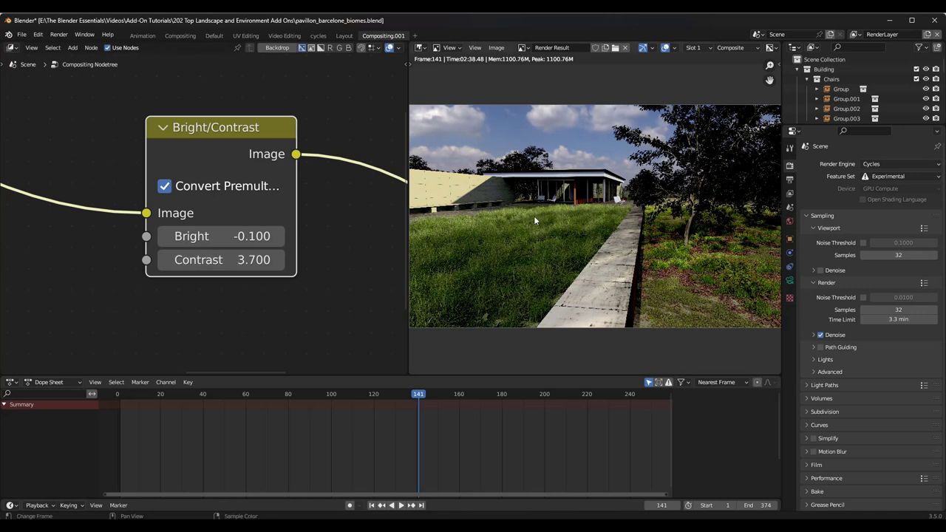
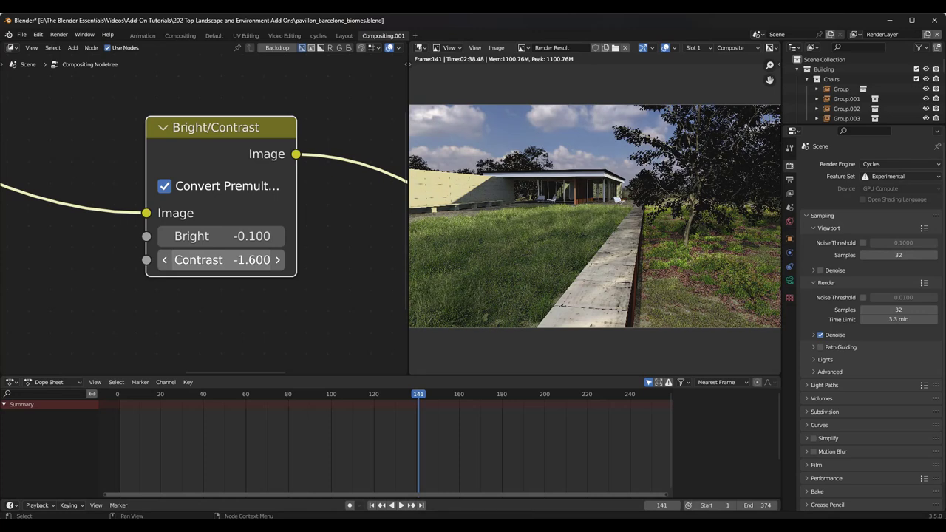
click(257, 265)
text(0)
key(Return)
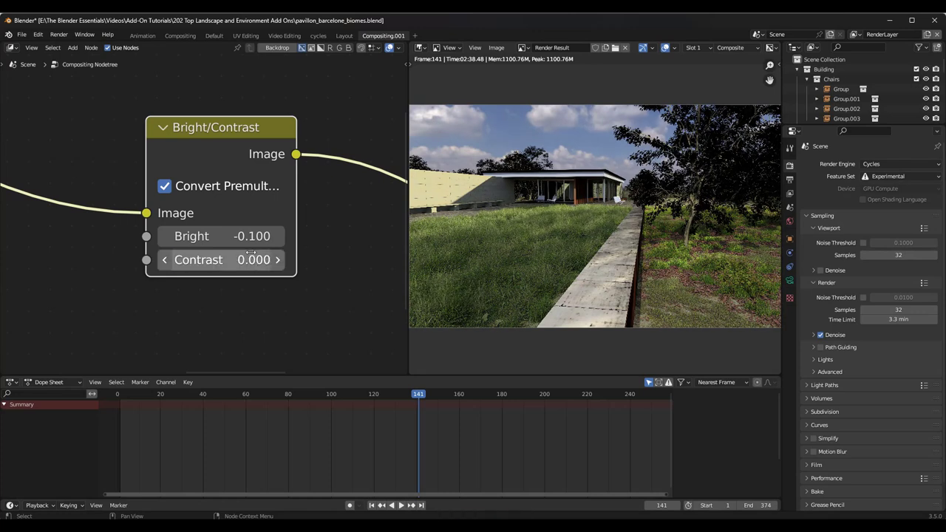
Step: Try a strongly negative Bright value of -7.500 on the Bright/Contrast node, and reset Bright to 0
drag(244, 236, 111, 236)
drag(221, 236, 174, 236)
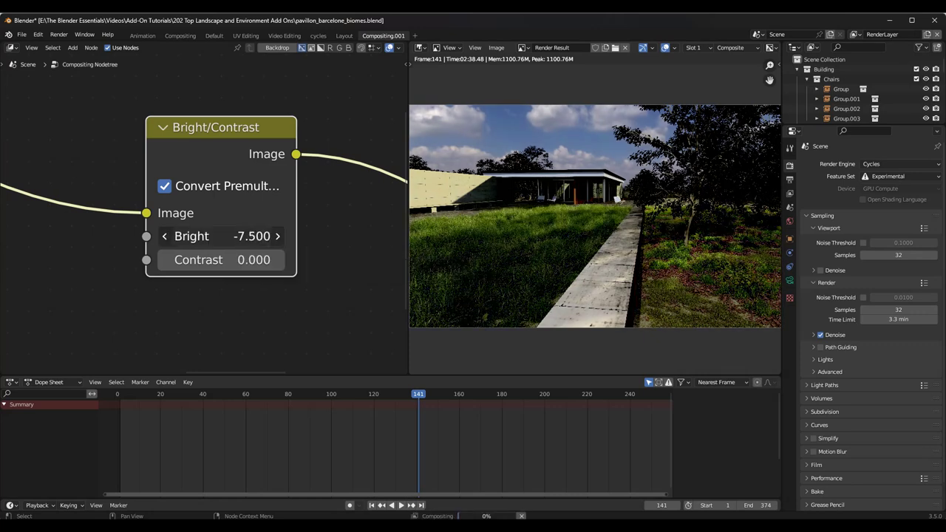
click(221, 236)
text(0)
key(Return)
Step: Set the Bright/Contrast node's Contrast to 1.800 and move the node closer to the Composite node
drag(221, 259, 295, 259)
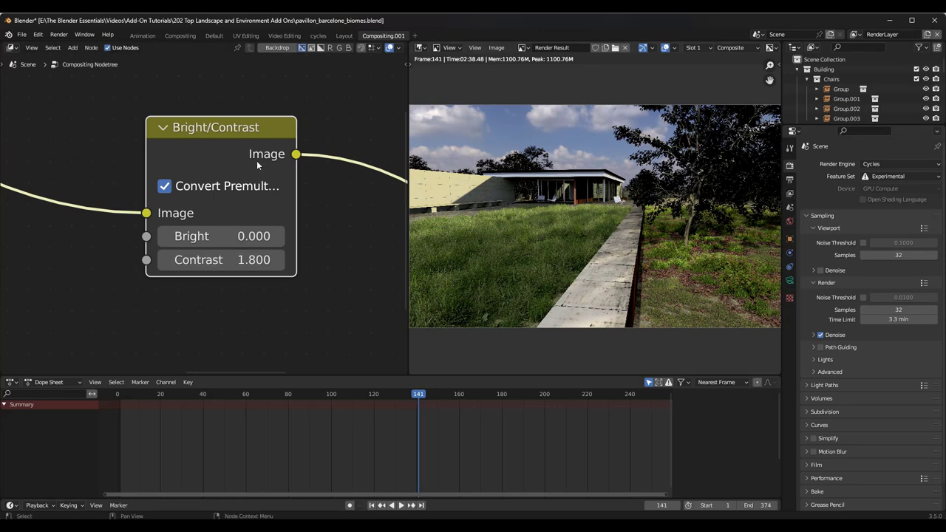
scroll(256, 160, down, 6)
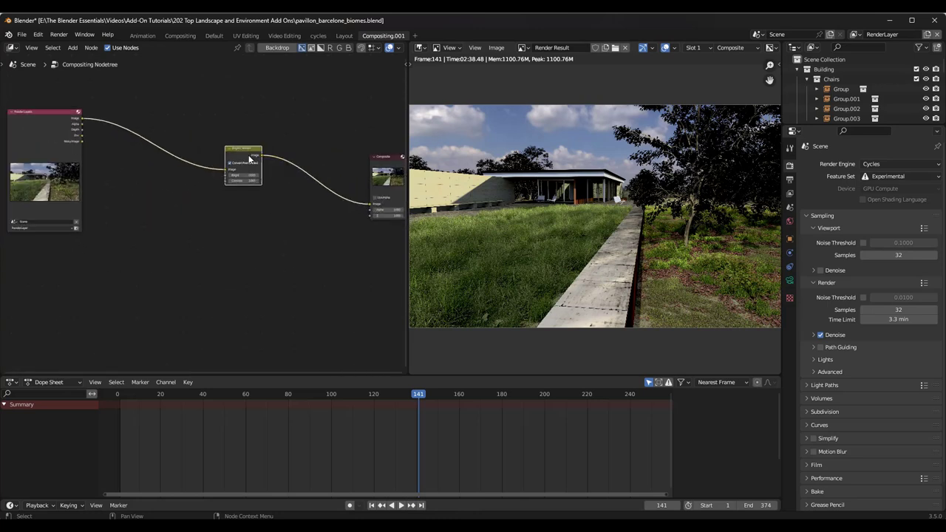
drag(248, 160, 310, 180)
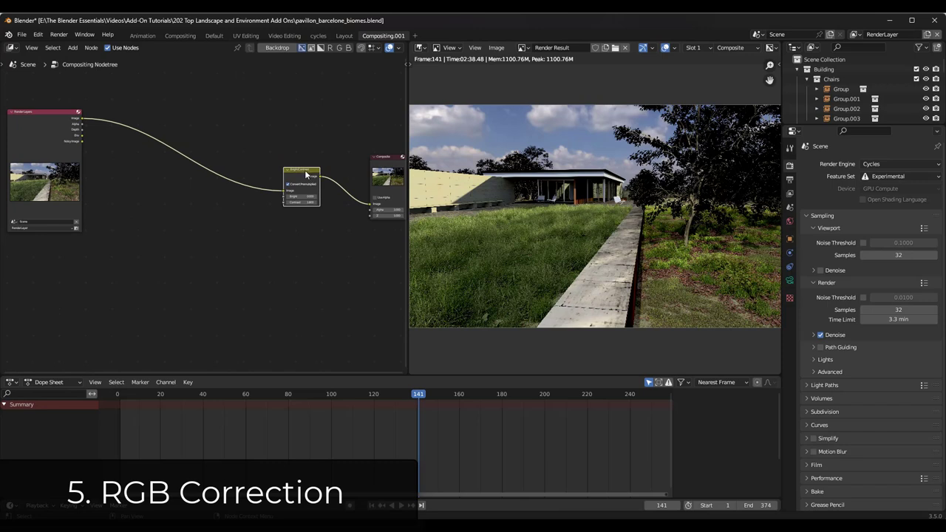
Step: Add an RGB Curves color node on the link between the Render Layers and Bright/Contrast nodes
scroll(125, 149, up, 1)
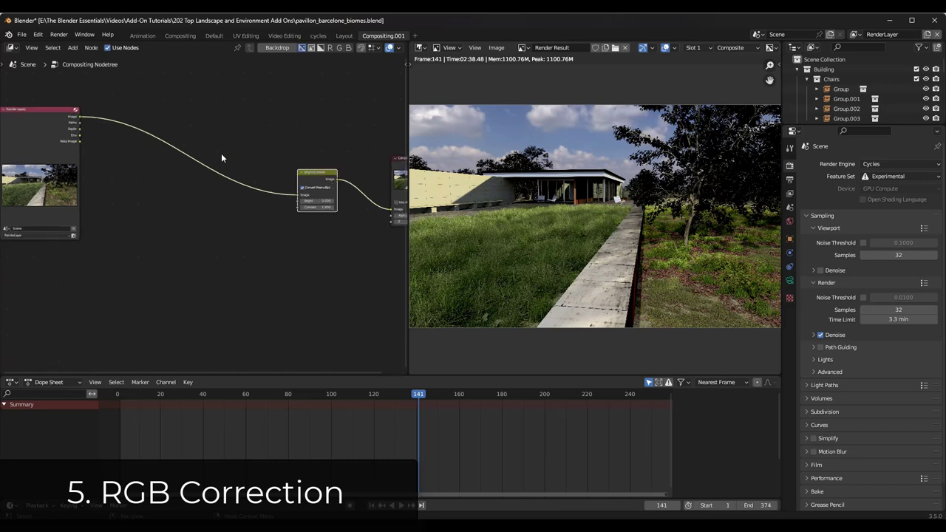
scroll(221, 153, down, 2)
scroll(83, 149, up, 3)
middle_drag(155, 152, 177, 152)
scroll(176, 157, down, 1)
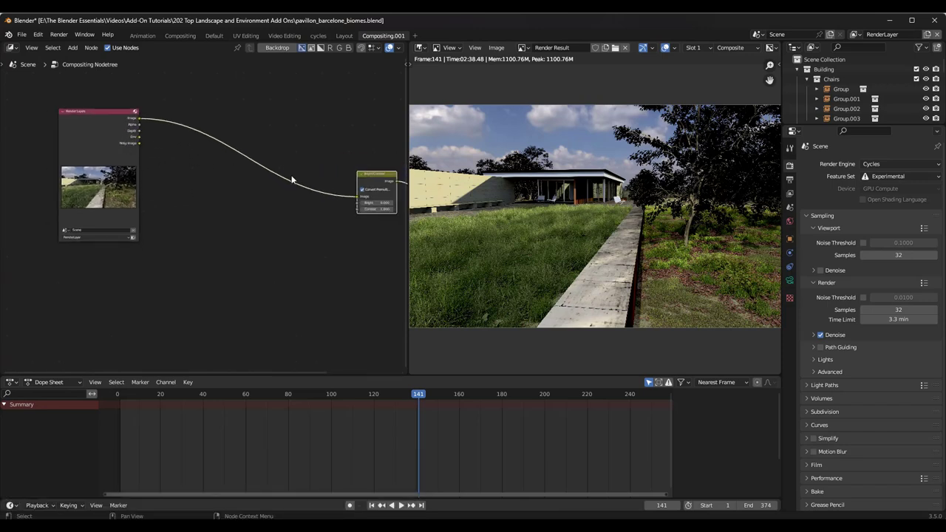
key(shift+a)
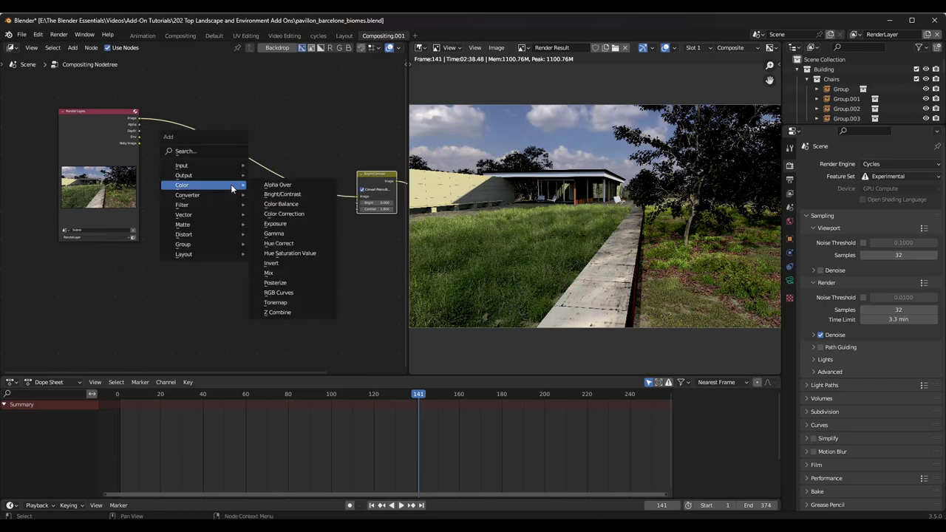
mouse_move(204, 206)
mouse_move(198, 186)
click(289, 293)
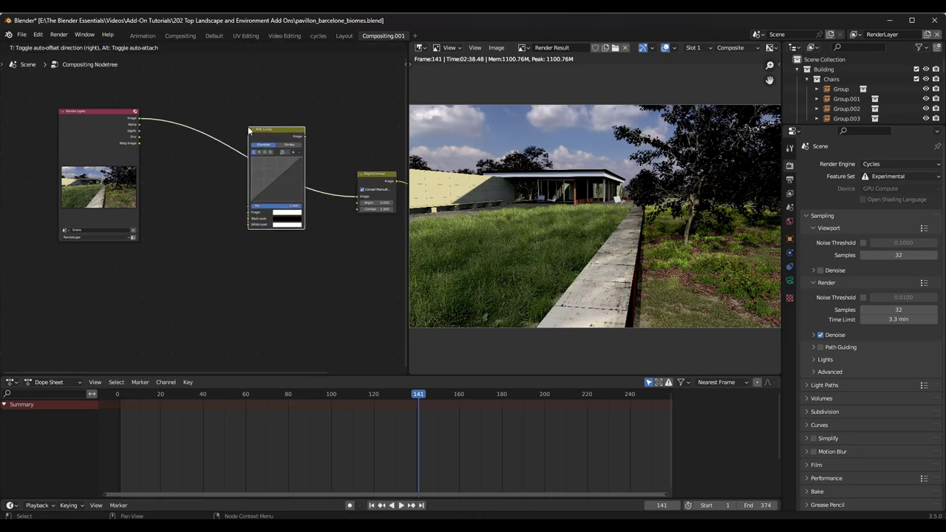
click(249, 131)
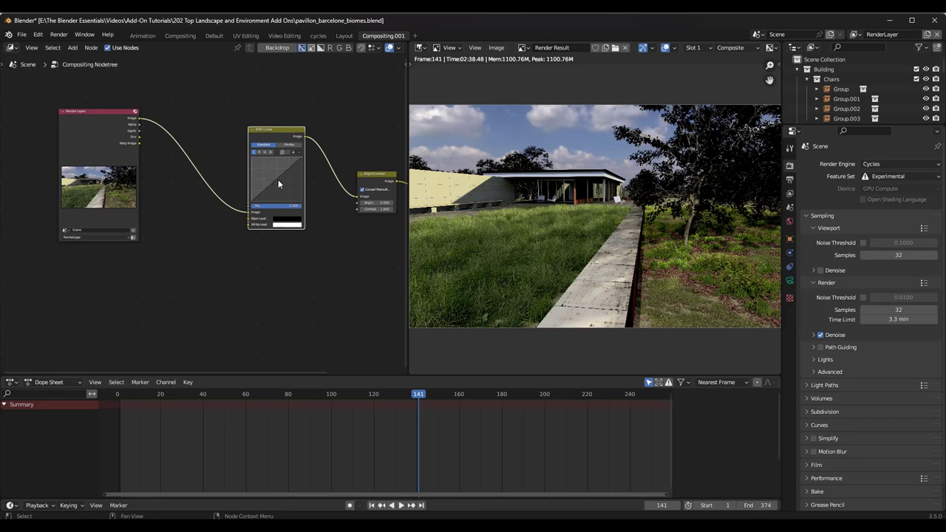
Step: Raise the middle of the green channel's curve on the RGB Curves node with a point at about 0.4, 0.5
scroll(278, 180, up, 4)
scroll(251, 170, up, 2)
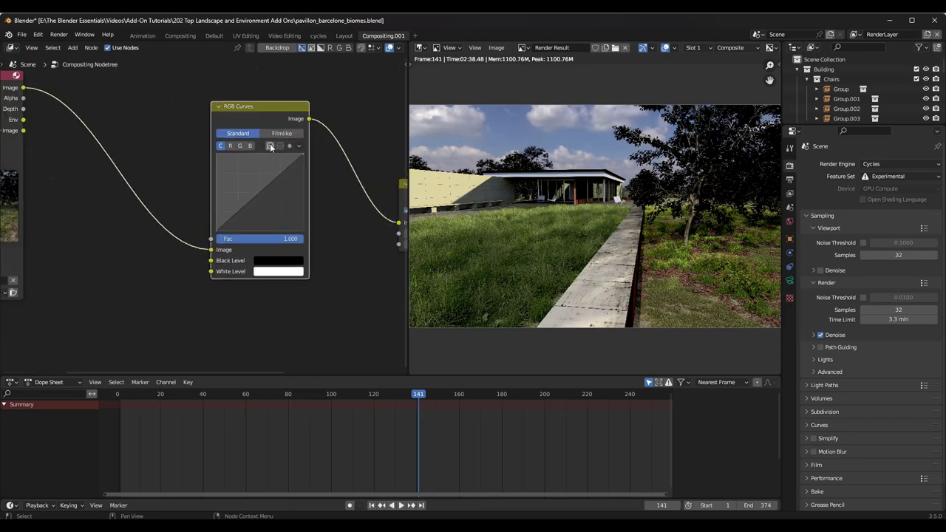
drag(238, 111, 241, 116)
scroll(630, 186, up, 1)
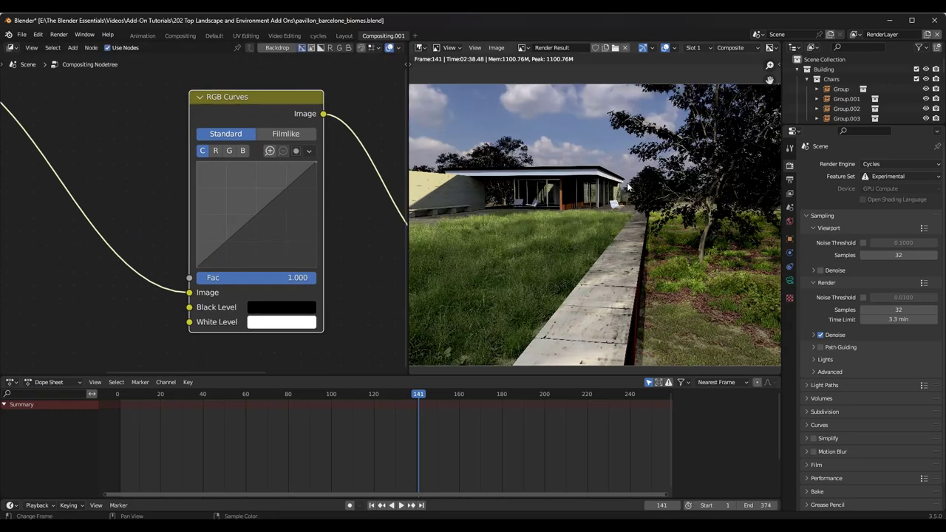
scroll(594, 180, down, 1)
scroll(511, 157, up, 1)
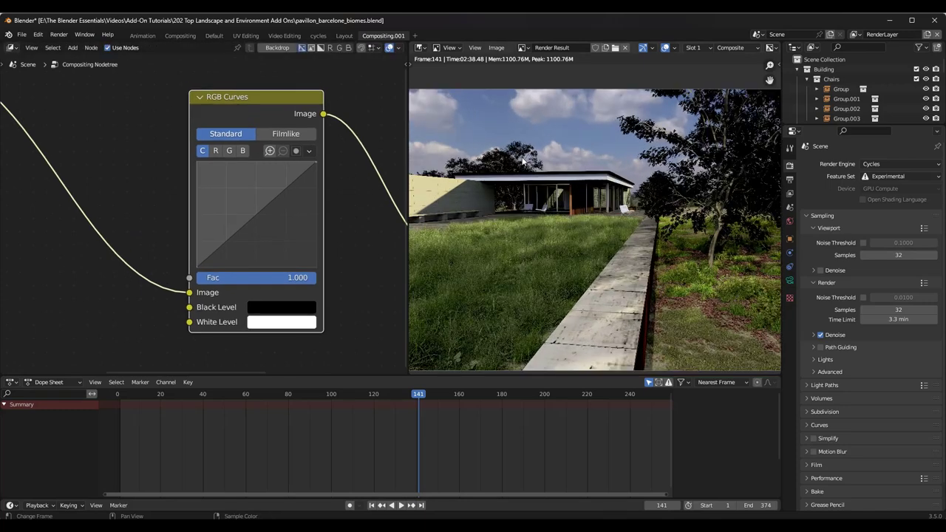
click(229, 150)
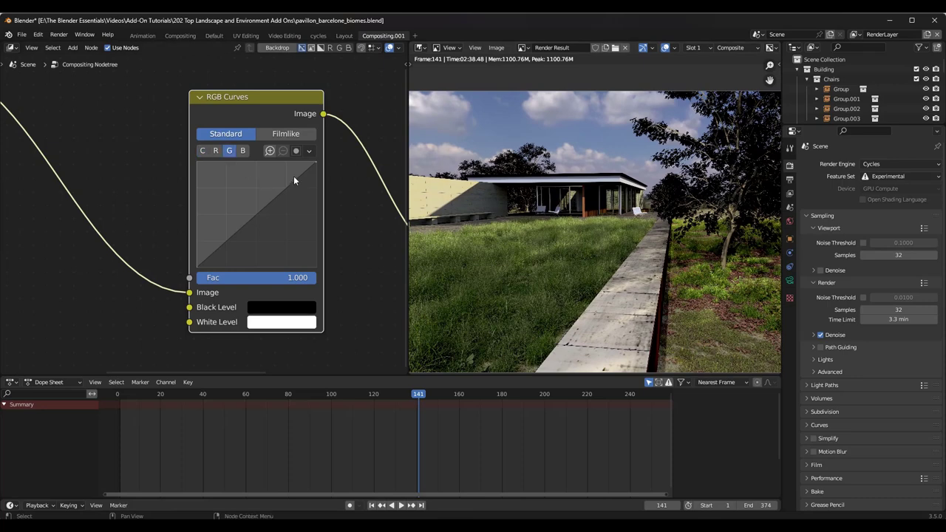
drag(277, 194, 248, 207)
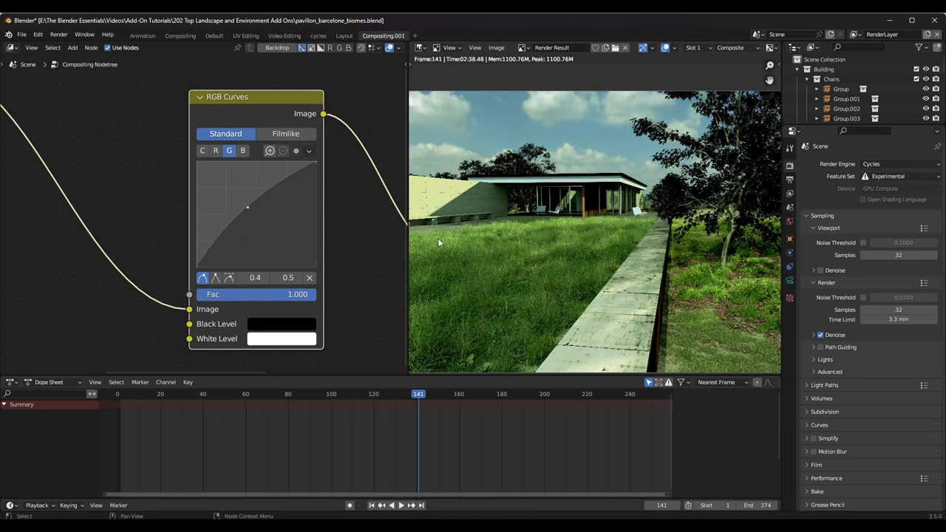
Step: Move the RGB Curves node down out of the way and place a new Hue Saturation Value color node above it
scroll(271, 198, down, 5)
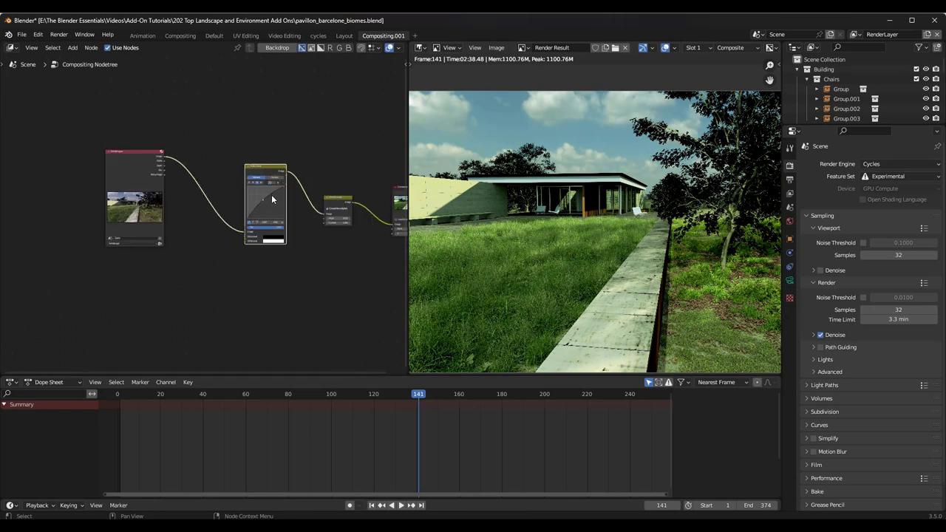
drag(269, 176, 251, 232)
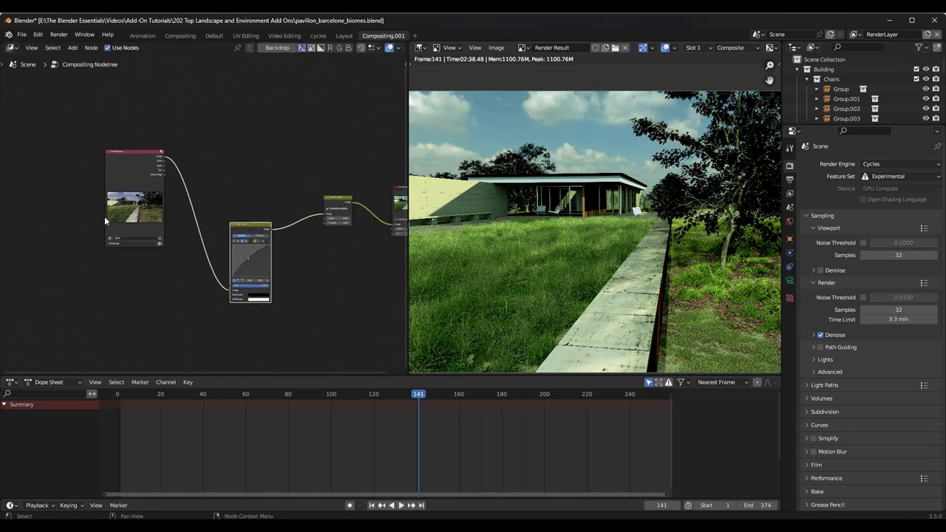
scroll(251, 232, up, 3)
key(shift+a)
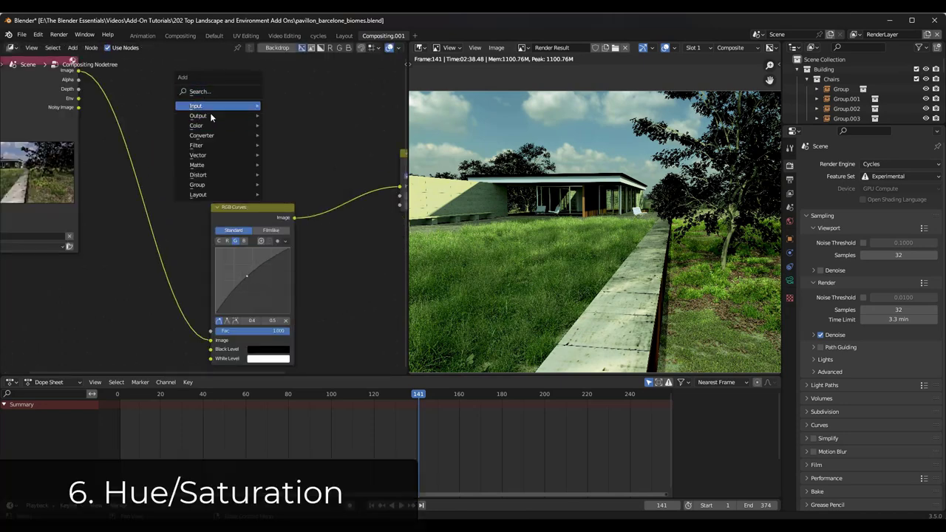
mouse_move(210, 127)
click(304, 194)
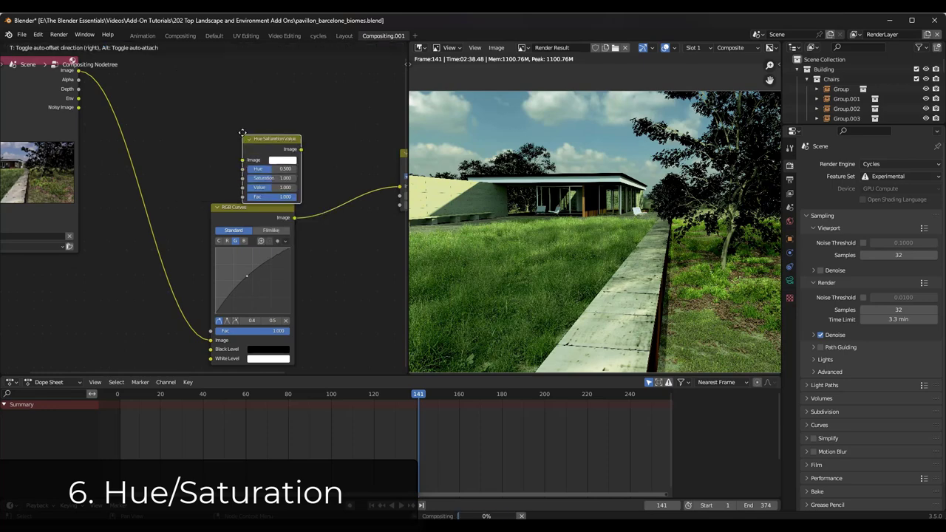
click(254, 146)
Step: Connect the Render Layers image output through the Hue Saturation Value node to the Bright/Contrast node's Image input, bypassing RGB Curves
drag(76, 71, 225, 137)
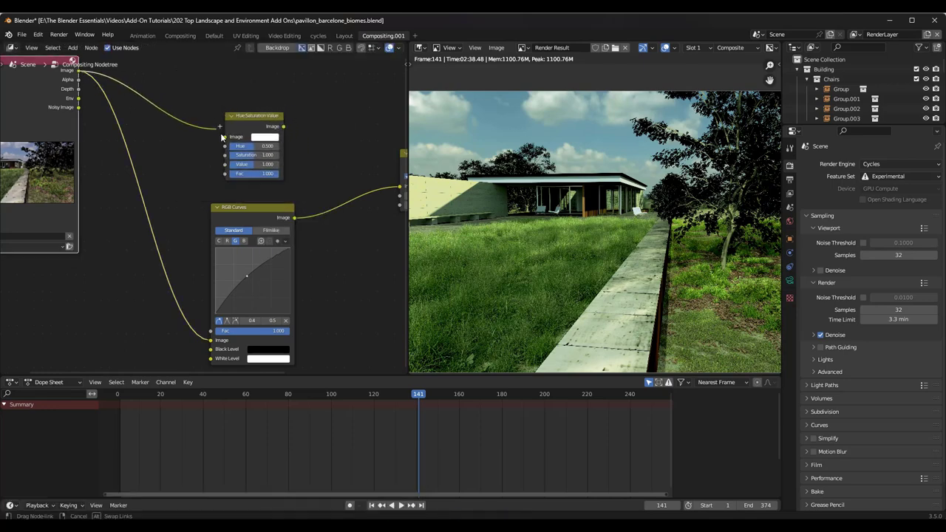
drag(283, 126, 404, 185)
drag(256, 127, 372, 186)
Step: Try a Hue value of 0.567 on the Hue Saturation Value node, and reset it to 0.5
scroll(225, 147, up, 5)
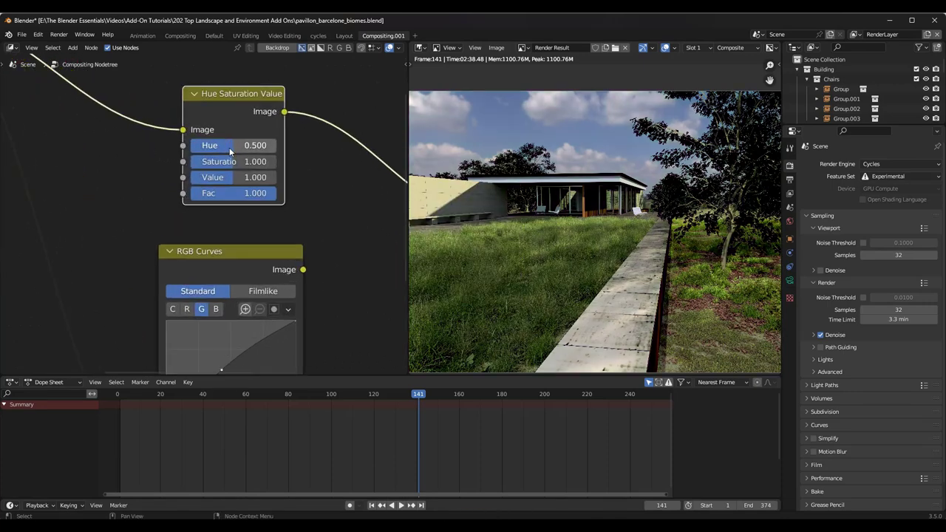
mouse_move(229, 146)
mouse_down()
mouse_move(250, 145)
mouse_move(241, 146)
mouse_up()
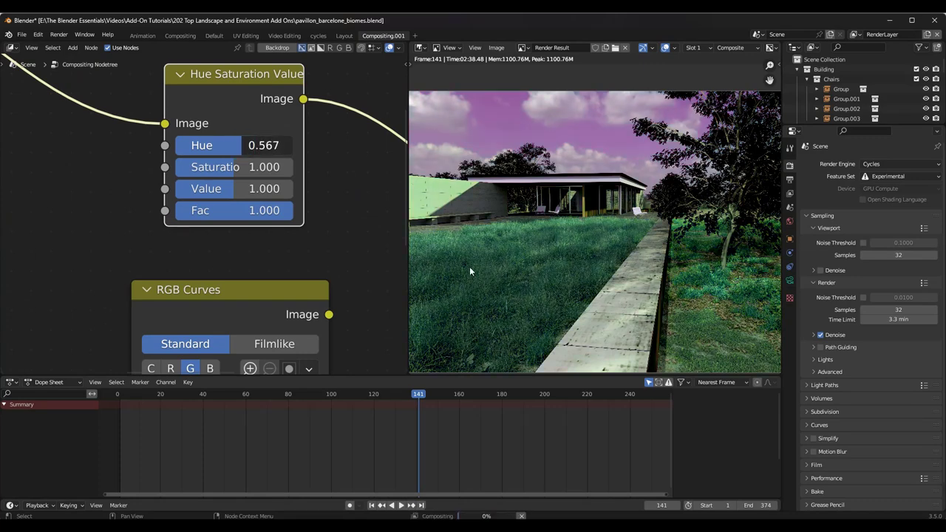
click(247, 146)
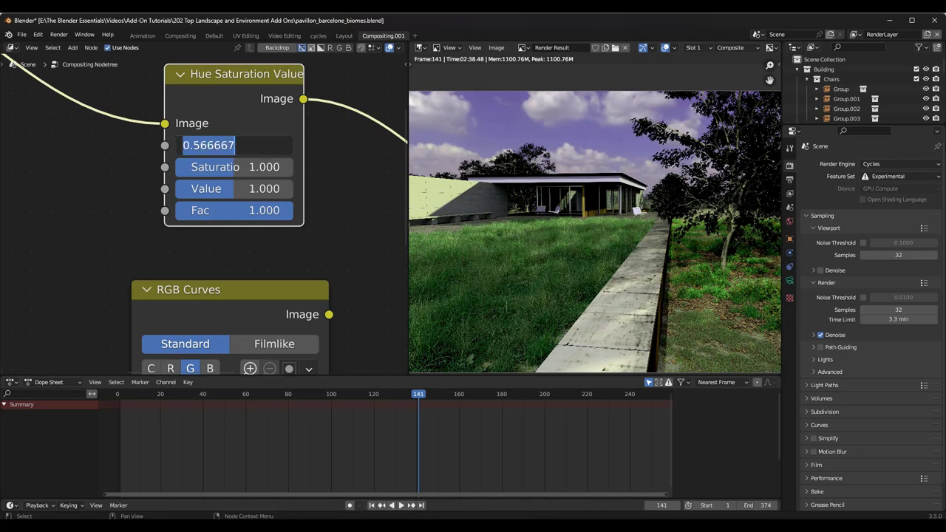
text(0.5)
key(Return)
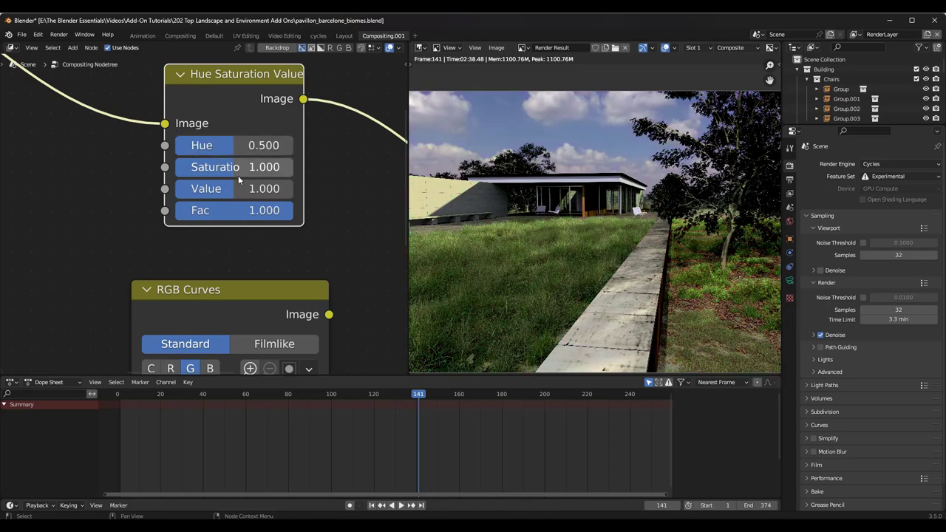
Step: Adjust the Saturation of the Hue Saturation Value node through 1.433 and 1.233 down to 1.167
drag(233, 167, 259, 167)
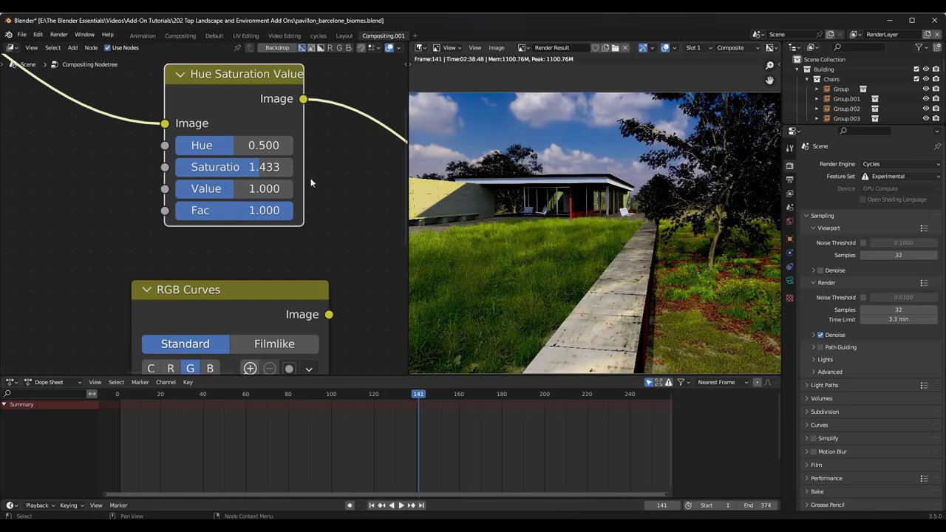
drag(266, 167, 247, 167)
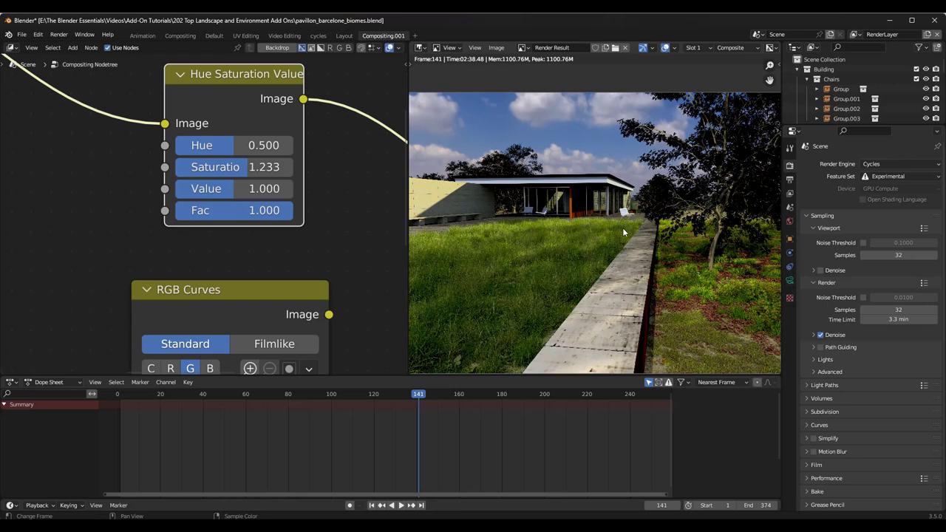
drag(247, 167, 244, 170)
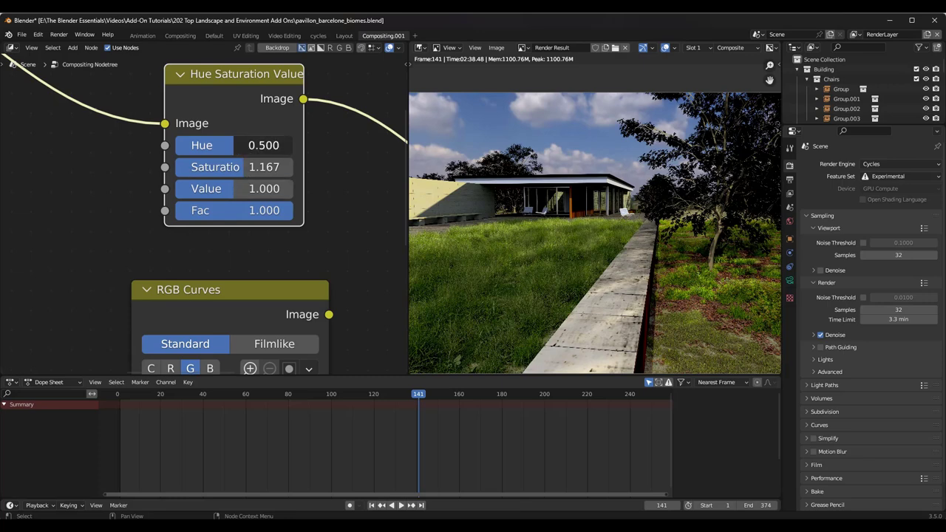
Step: Try a Hue value of 0.425 on the Hue Saturation Value node, and reset it to 0.5
drag(222, 145, 212, 145)
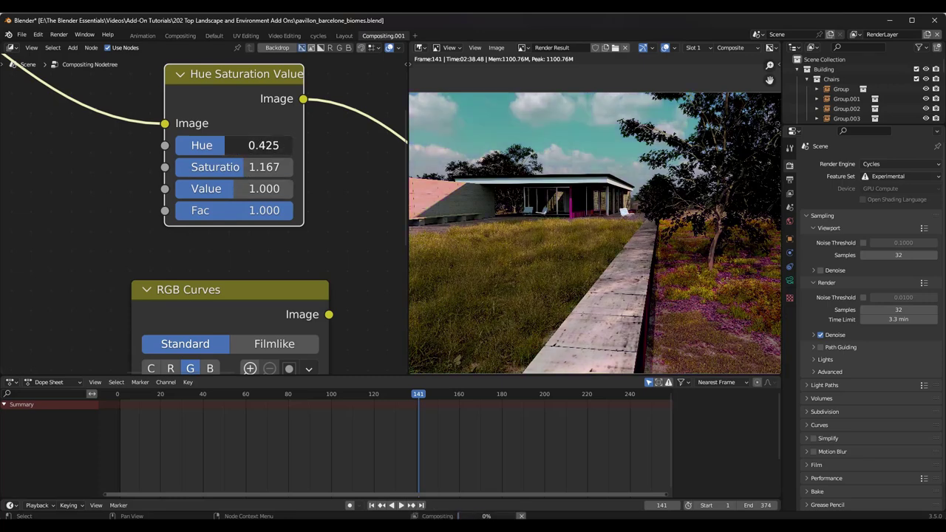
click(212, 145)
key(BackSpace)
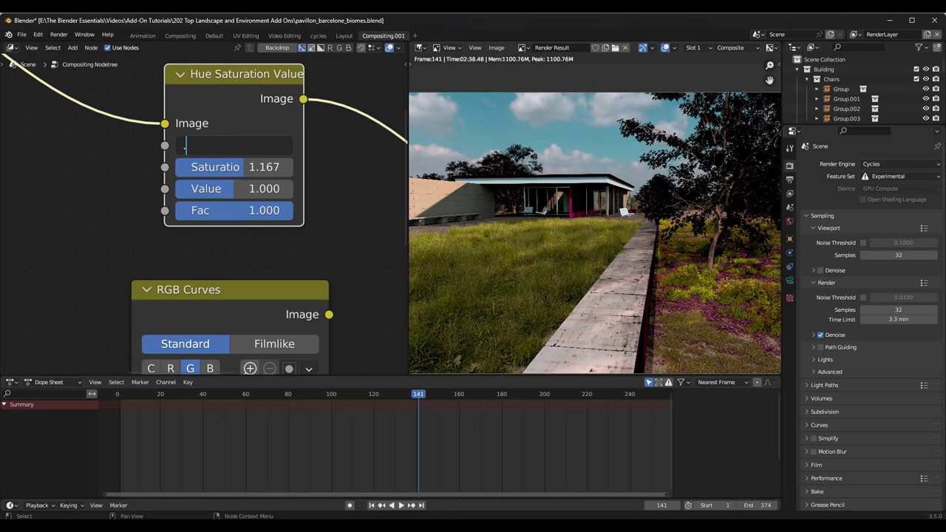
text(0.5)
key(Return)
Step: Try Saturation values of 1.133 and 1.5 on the Hue Saturation Value node and check the whole render
drag(238, 173, 234, 173)
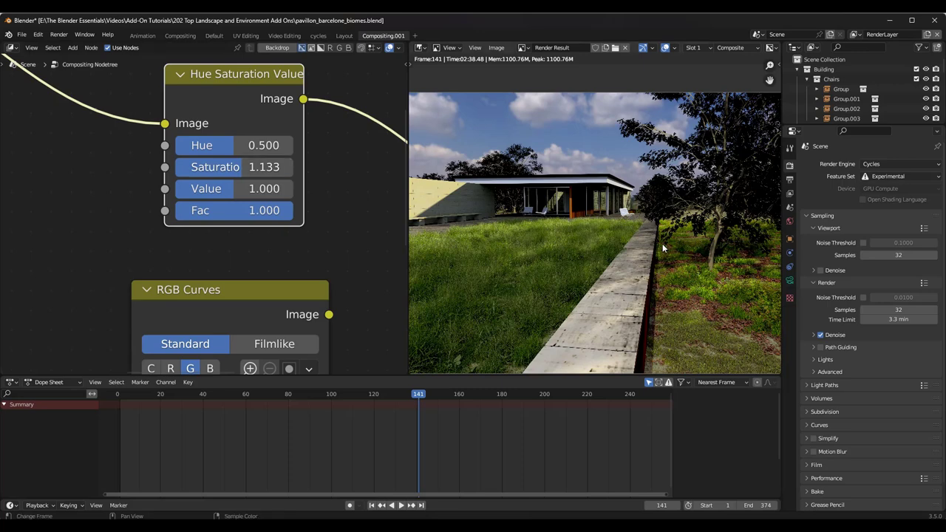
click(251, 167)
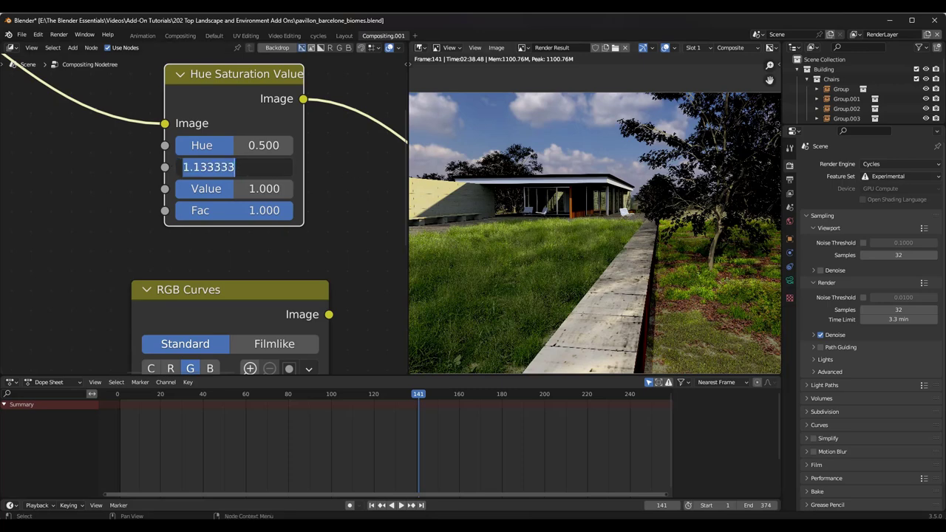
text(1.5)
key(Return)
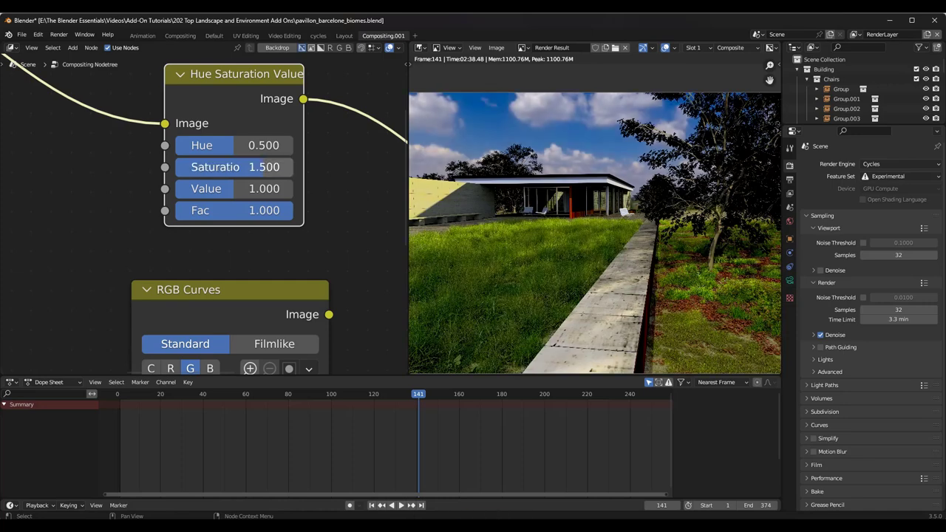
scroll(708, 213, down, 2)
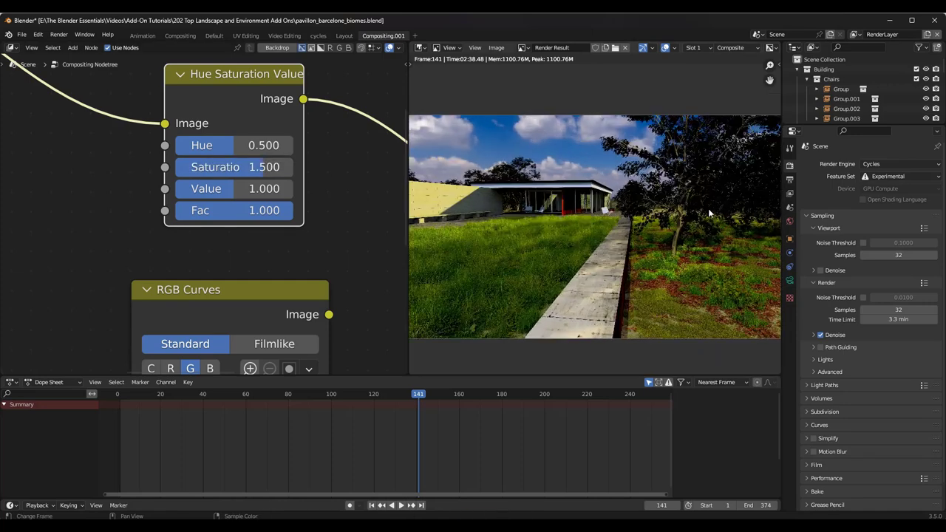
scroll(708, 213, down, 1)
Step: Set the Saturation of the Hue Saturation Value node to 1.05
click(273, 167)
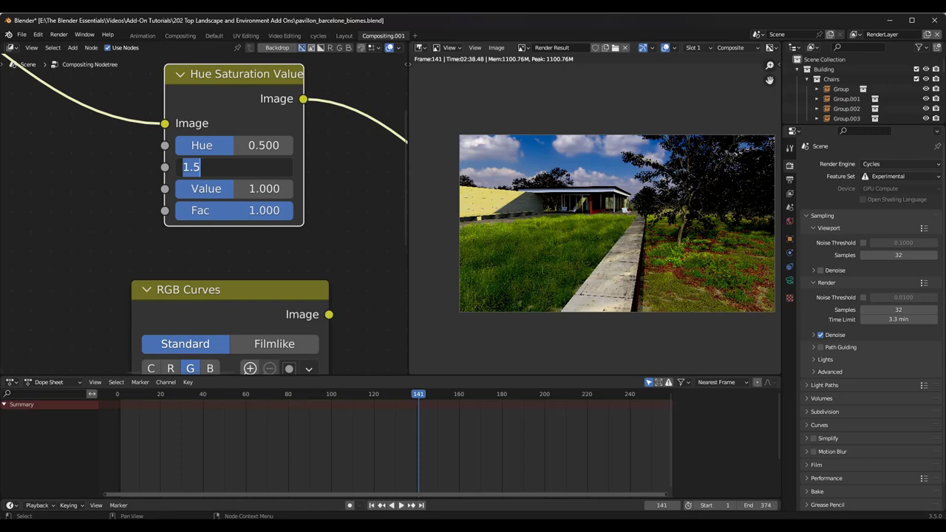
text(1.05)
key(Return)
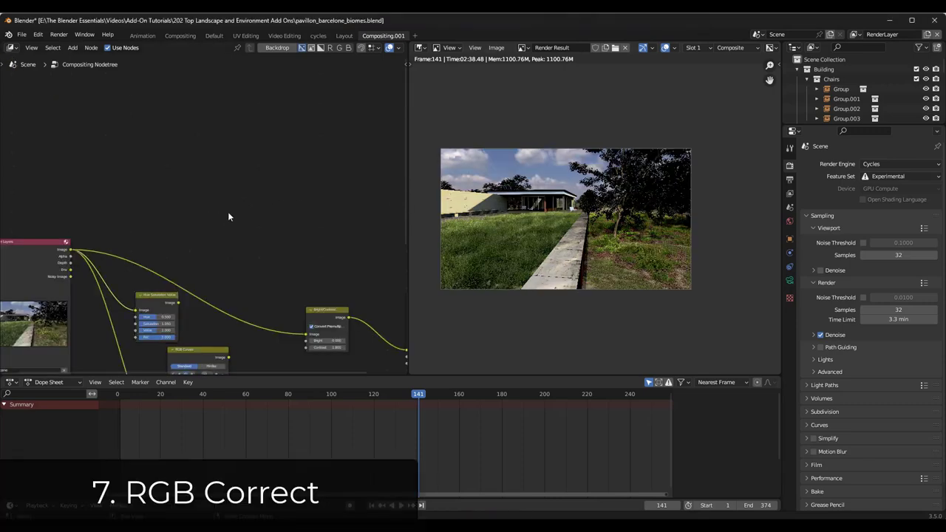
Step: Add a Hue Correct color node and insert it into the link between Render Layers and Bright/Contrast
scroll(200, 279, up, 2)
key(shift+a)
mouse_move(230, 218)
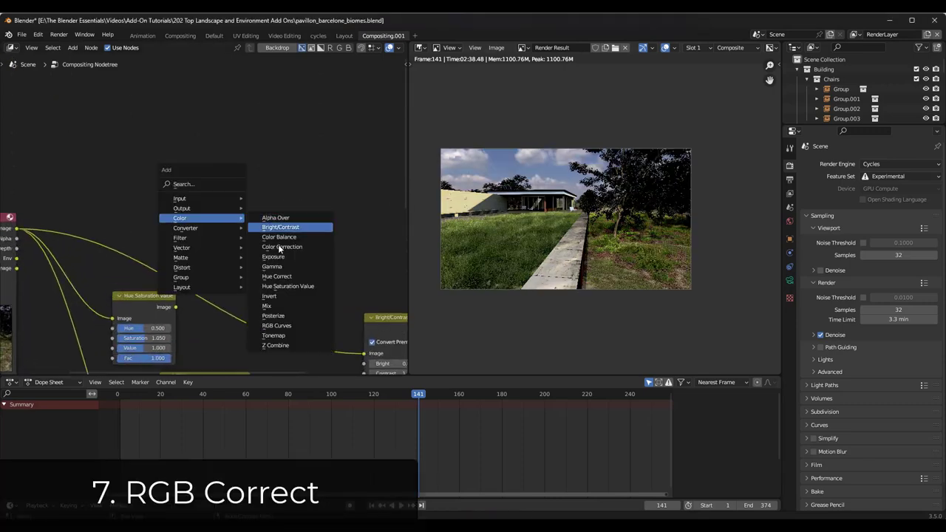
click(318, 287)
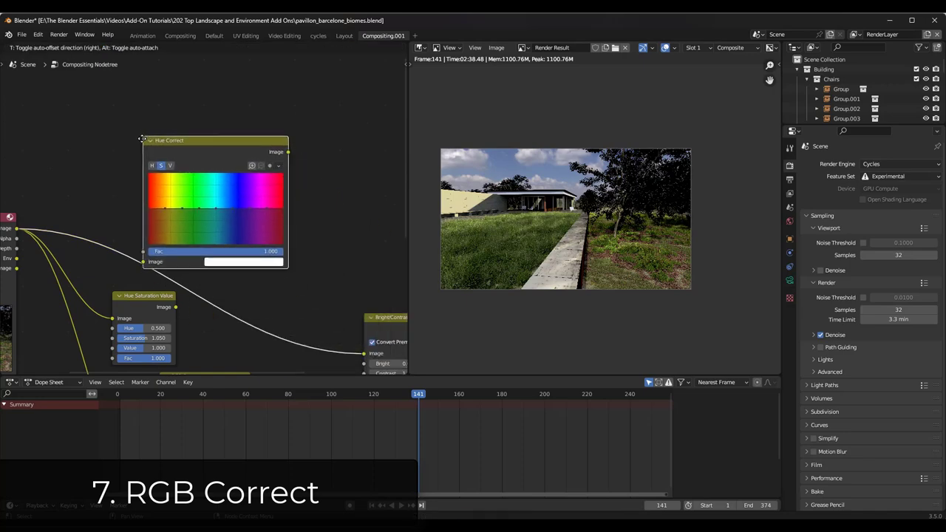
click(198, 158)
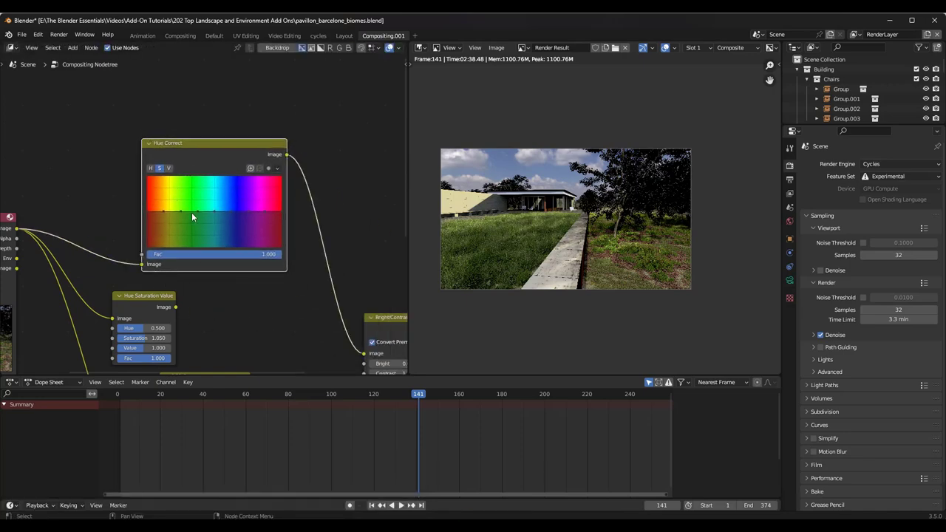
Step: Boost the sky's blue saturation in the Hue Correct node by raising the curve's blue point to about X 0.638, Y 0.888
scroll(558, 163, up, 4)
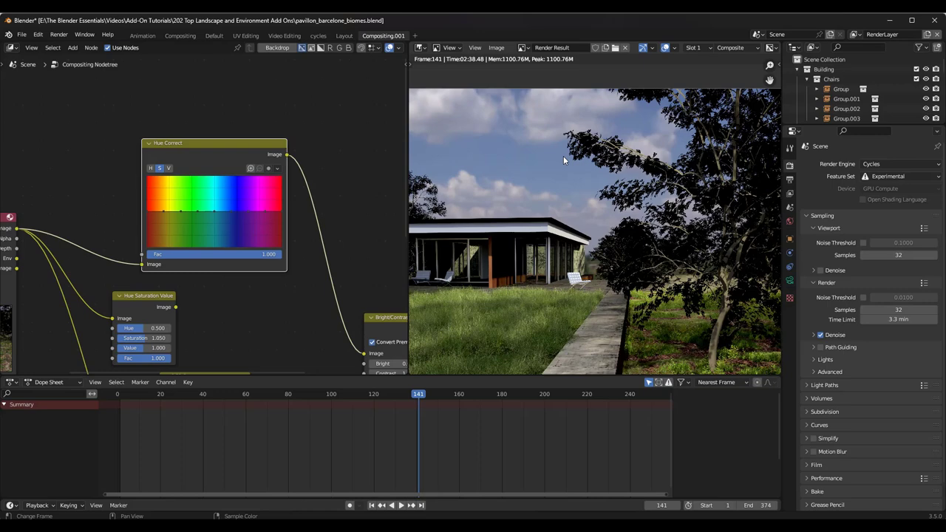
scroll(558, 161, up, 4)
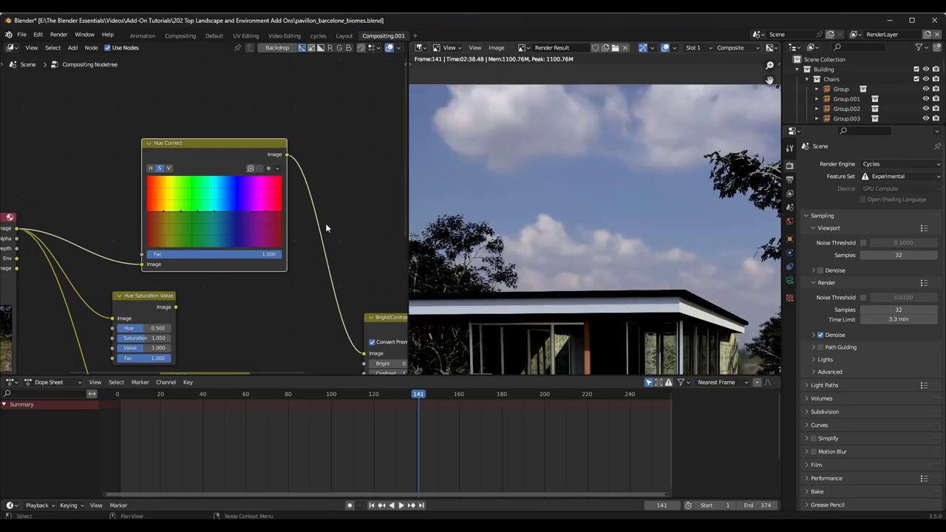
scroll(234, 212, up, 2)
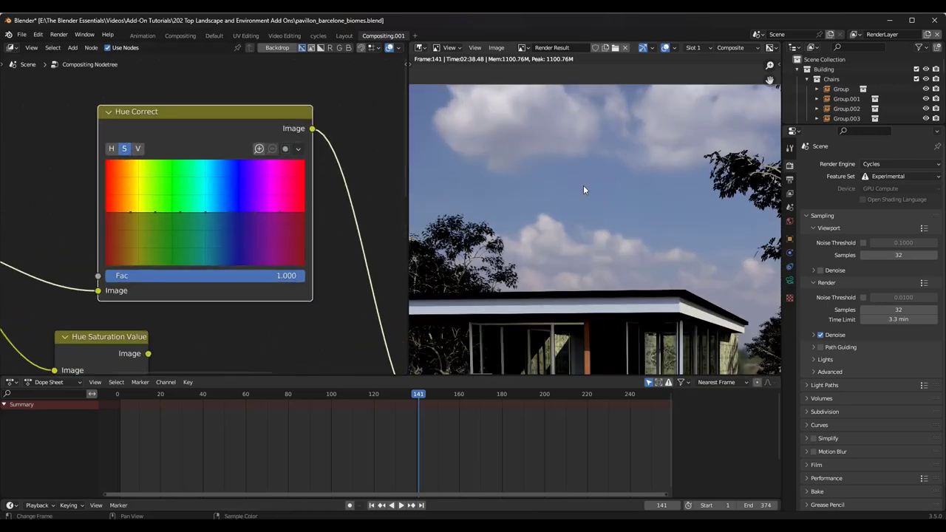
drag(230, 212, 235, 189)
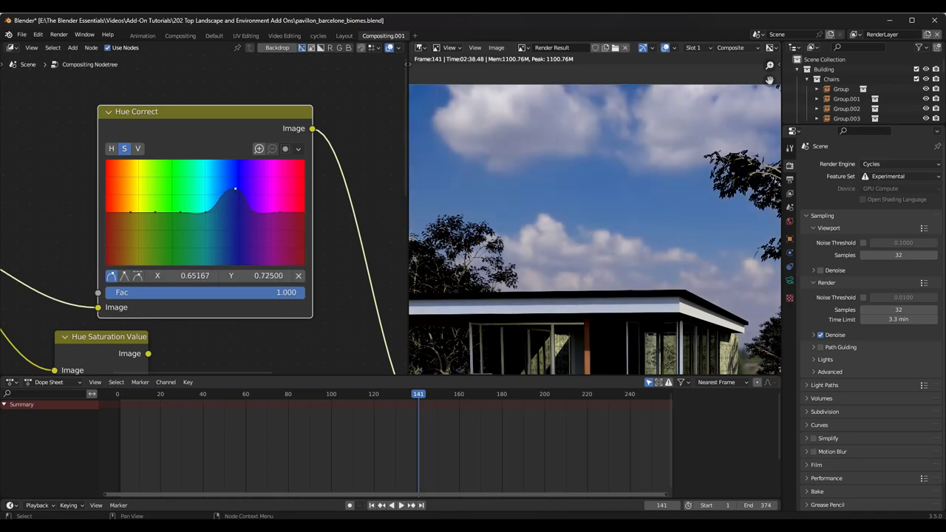
scroll(601, 195, up, 2)
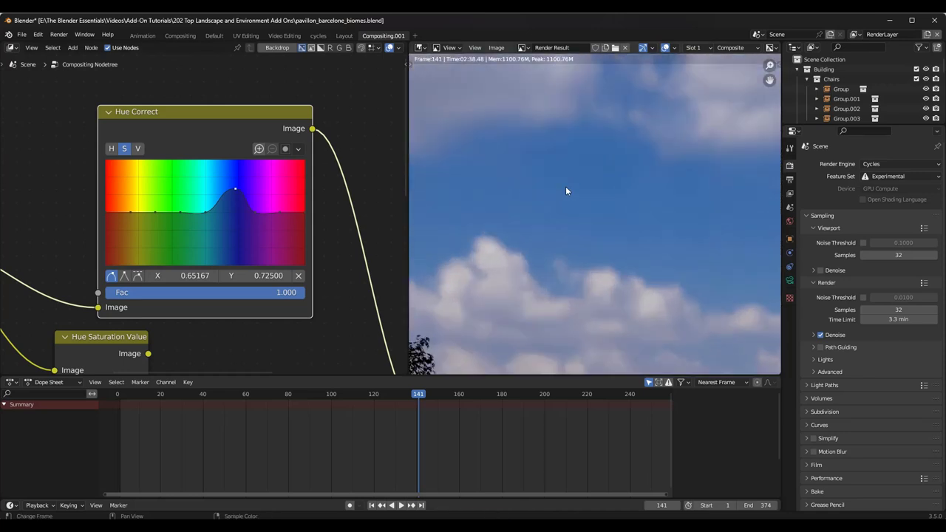
drag(235, 189, 233, 172)
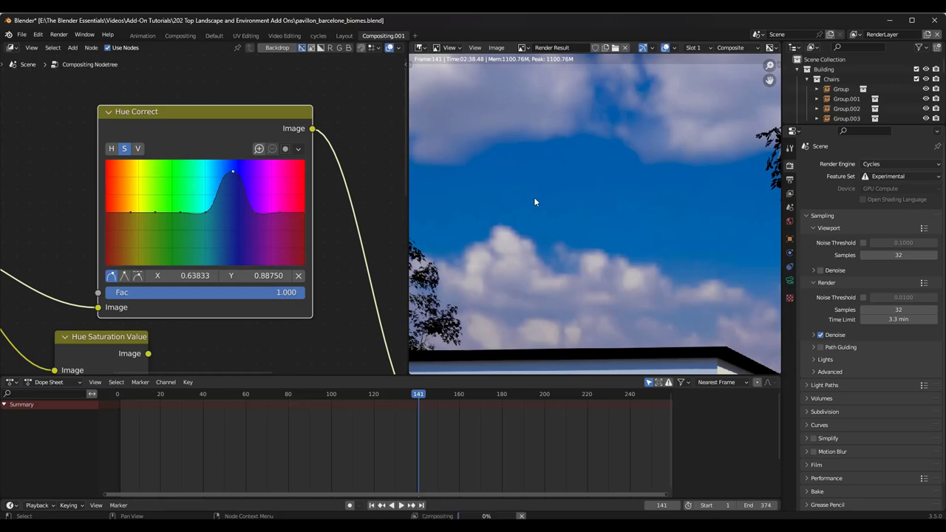
Step: Boost the vegetation's green saturation in the Hue Correct node by raising a curve point to about X 0.327, Y 0.775
scroll(606, 201, down, 5)
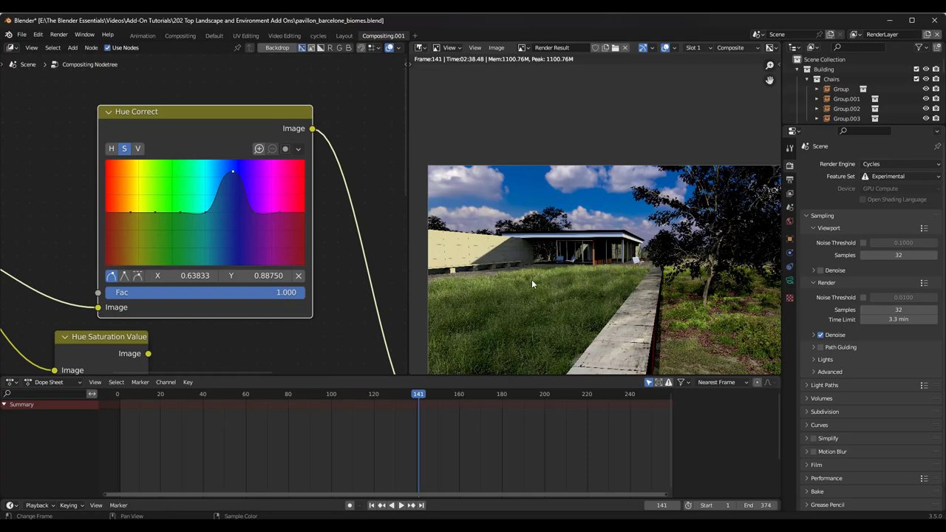
scroll(658, 310, up, 6)
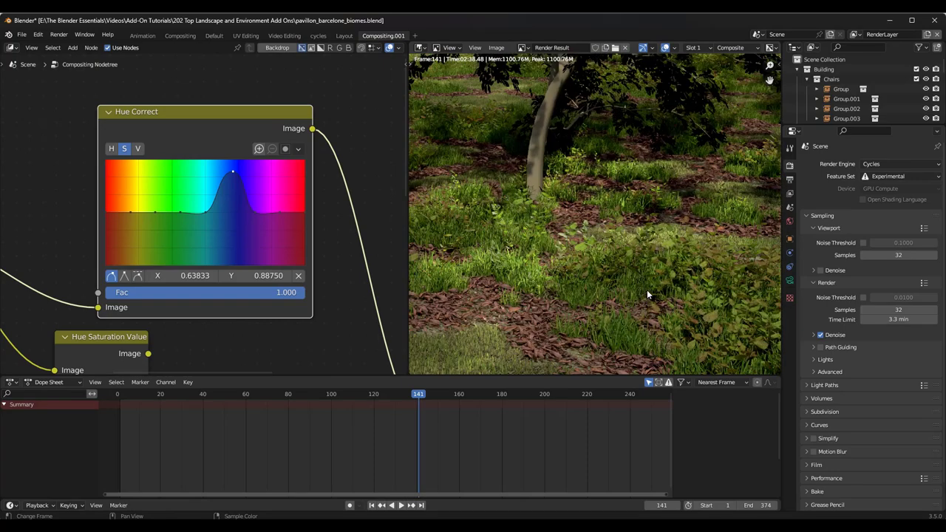
scroll(632, 274, down, 3)
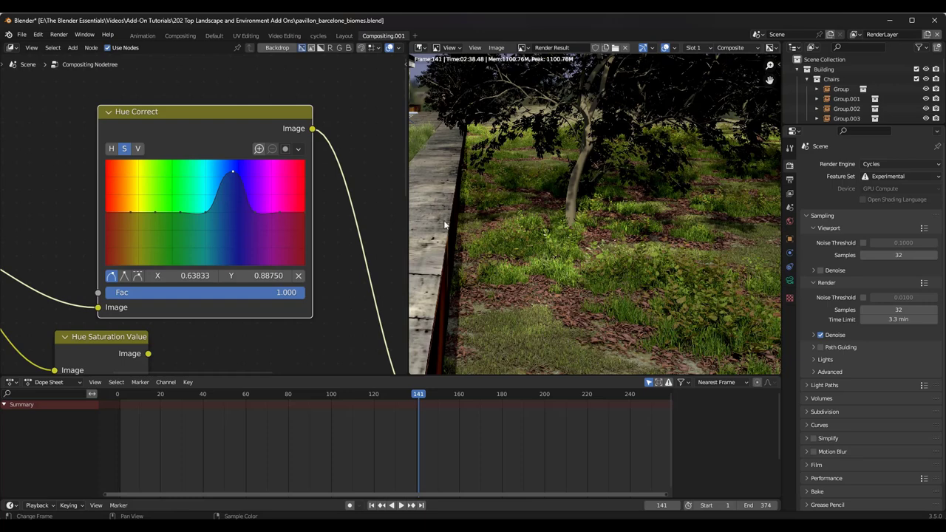
mouse_move(157, 213)
mouse_down()
mouse_move(163, 200)
mouse_move(159, 233)
mouse_move(162, 200)
mouse_up()
scroll(651, 224, down, 4)
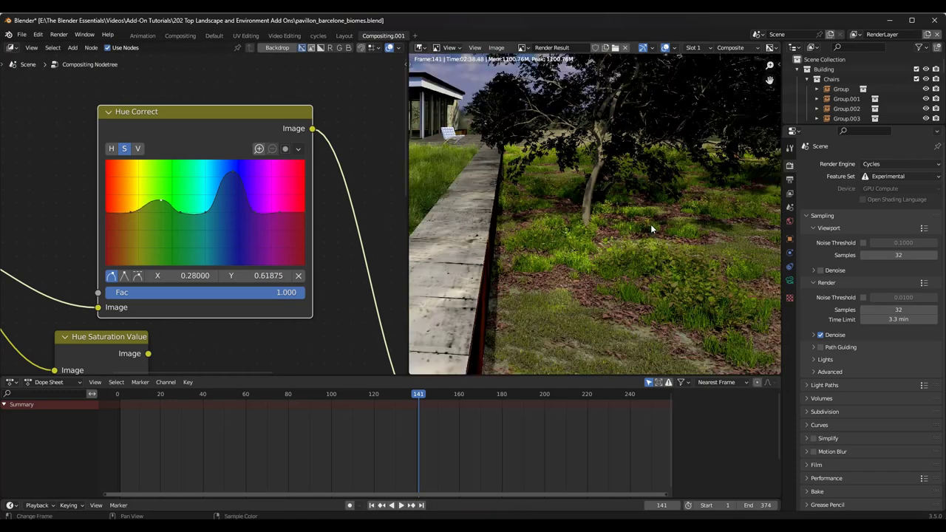
scroll(654, 225, up, 5)
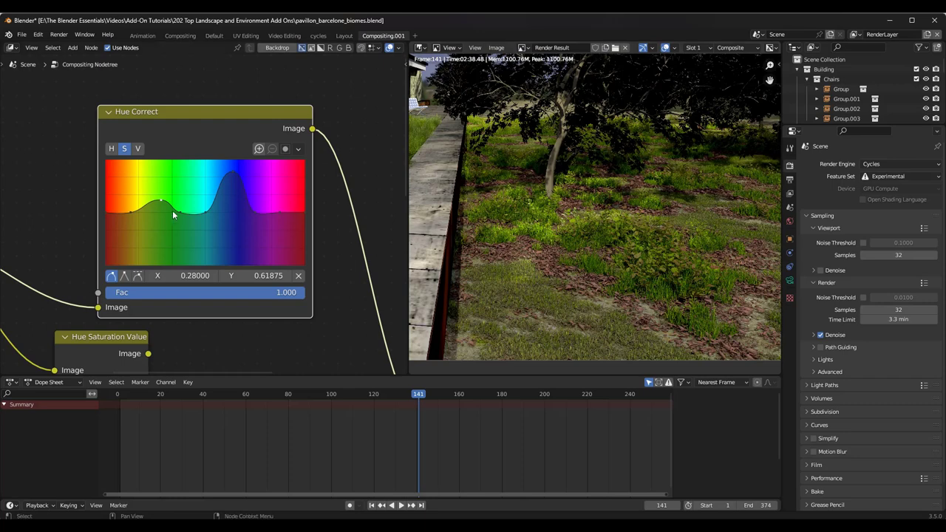
drag(160, 204, 171, 183)
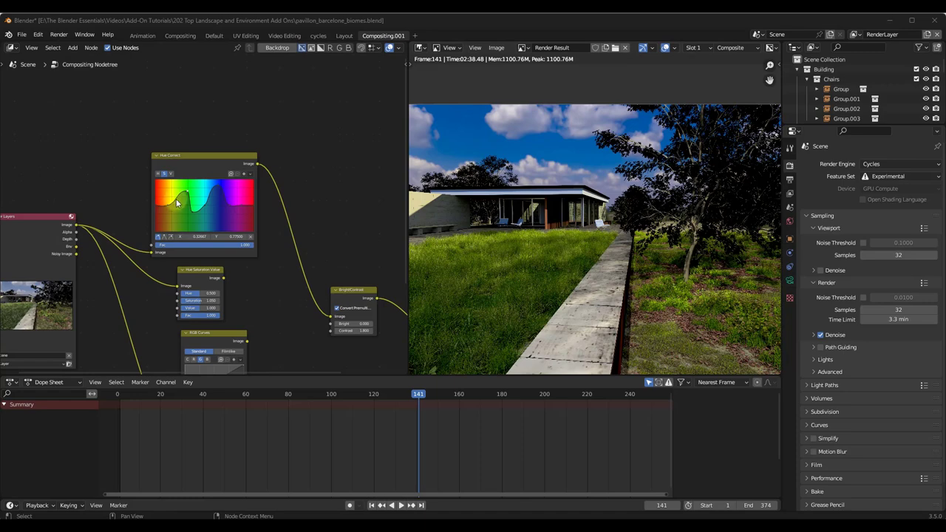
Step: Add an RGB to BW node and place it above the Hue Correct node
scroll(199, 105, down, 1)
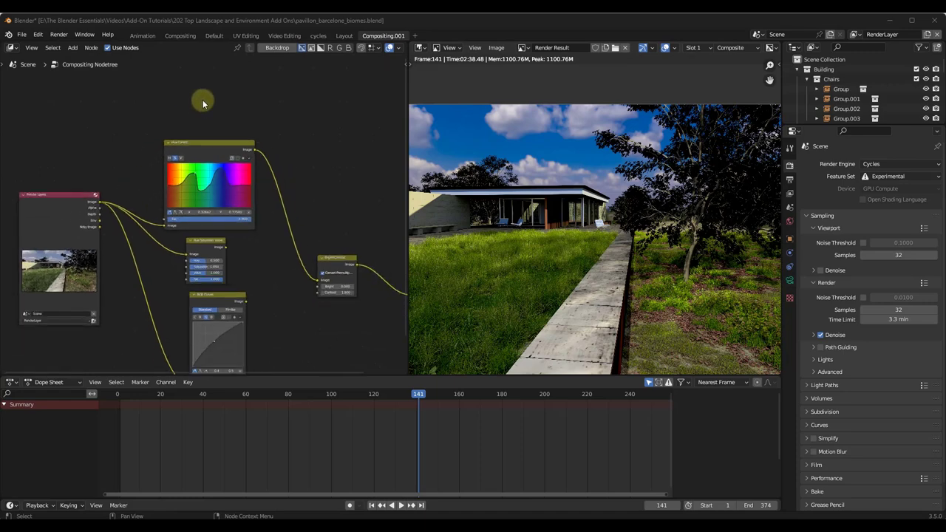
key(shift+a)
click(203, 100)
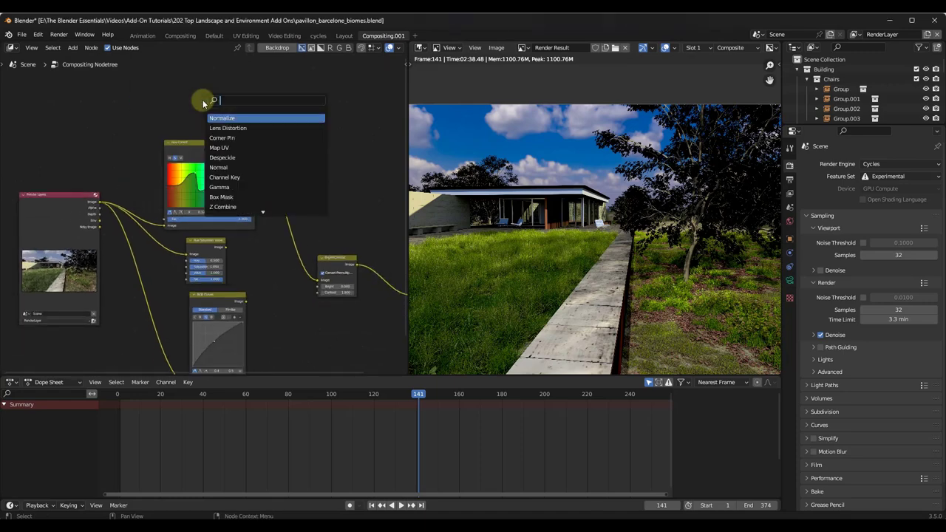
text(rgb)
key(Down)
key(Down)
key(Down)
key(Down)
key(Return)
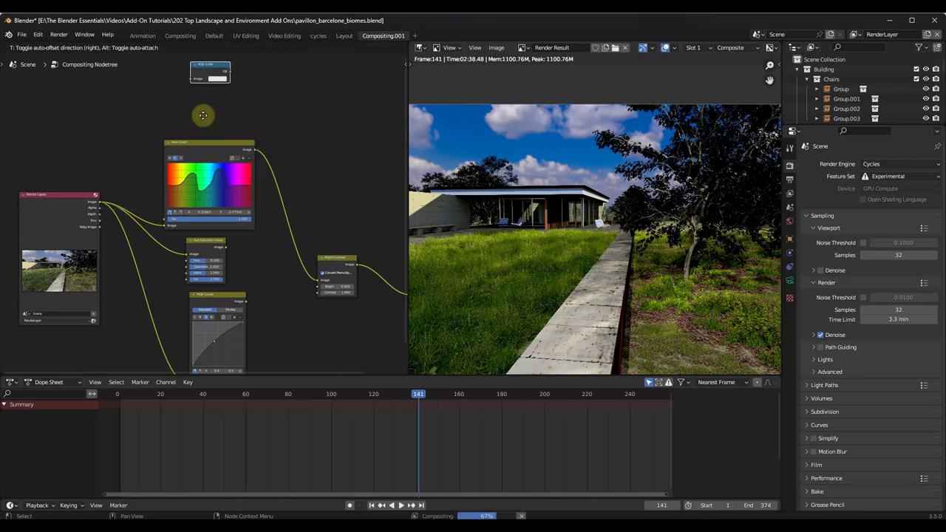
click(204, 155)
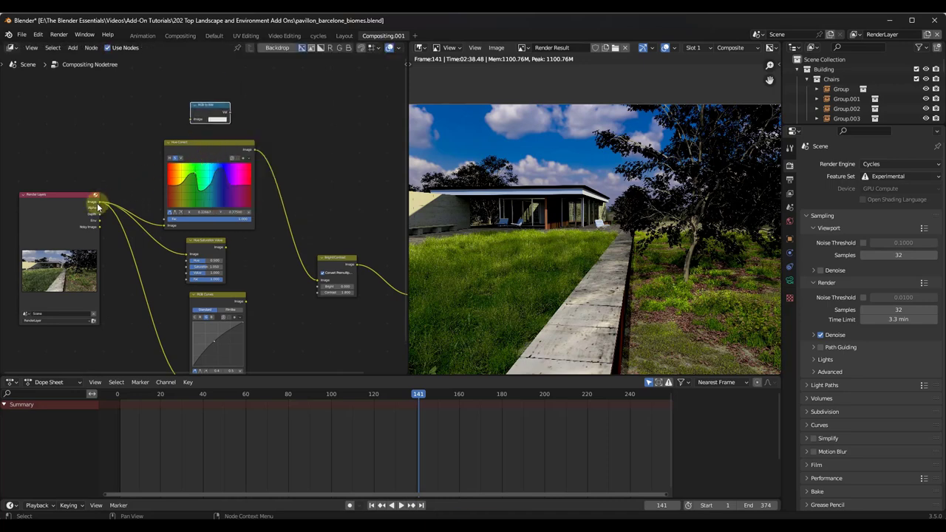
Step: Connect the Render Layers image output through the RGB to BW node to the Bright/Contrast node's Image input, bypassing Hue Correct
drag(101, 207, 347, 337)
scroll(229, 111, up, 2)
scroll(230, 107, up, 1)
scroll(228, 106, down, 1)
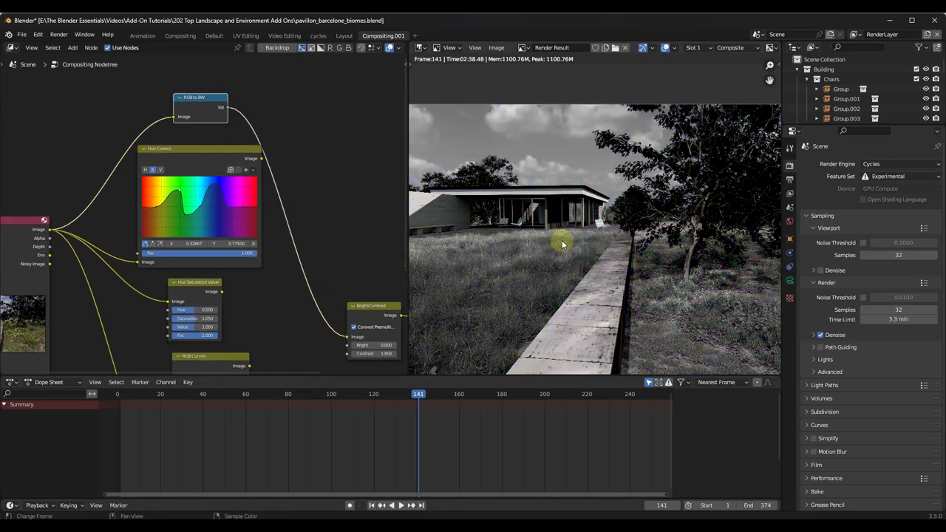
Step: Examine the black-and-white render around the pavilion and the grass, up close and as a whole
scroll(598, 244, down, 1)
scroll(599, 237, up, 1)
scroll(555, 219, up, 2)
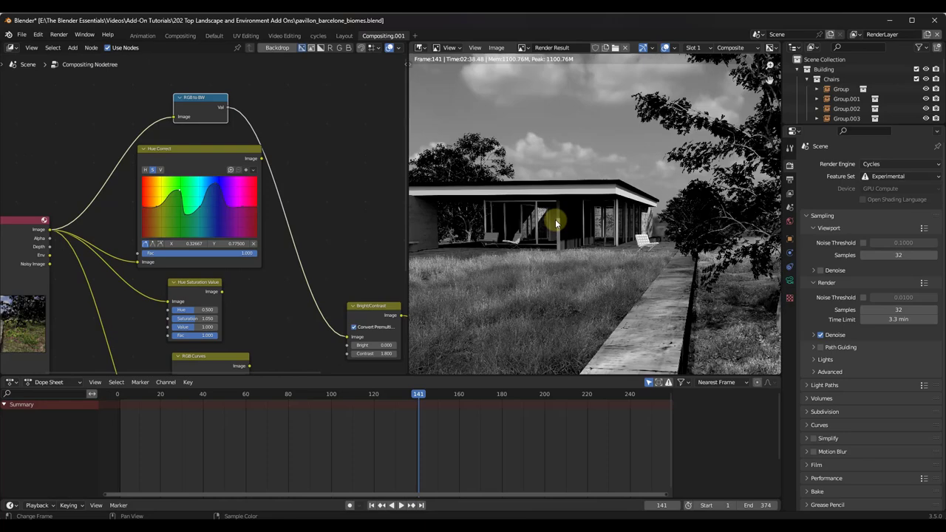
scroll(591, 215, down, 2)
scroll(547, 220, up, 1)
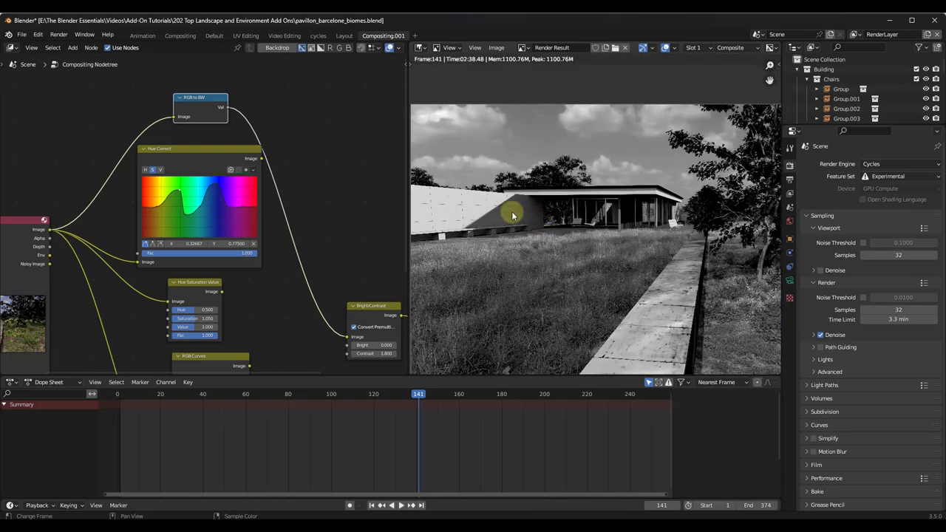
scroll(665, 215, down, 2)
scroll(671, 219, up, 2)
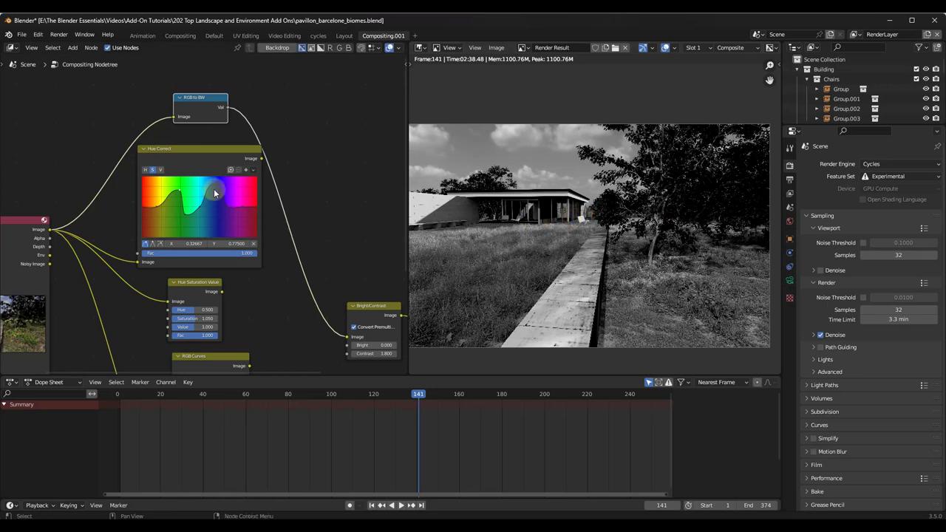
Step: Reset the Contrast of the Bright/Contrast node to 0
middle_drag(404, 367, 365, 328)
scroll(333, 308, up, 3)
click(330, 307)
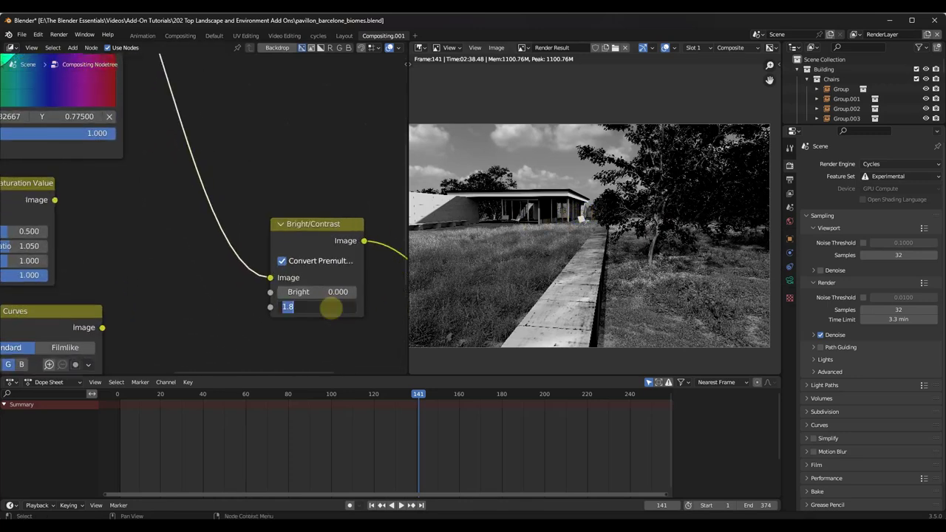
text(0)
key(Return)
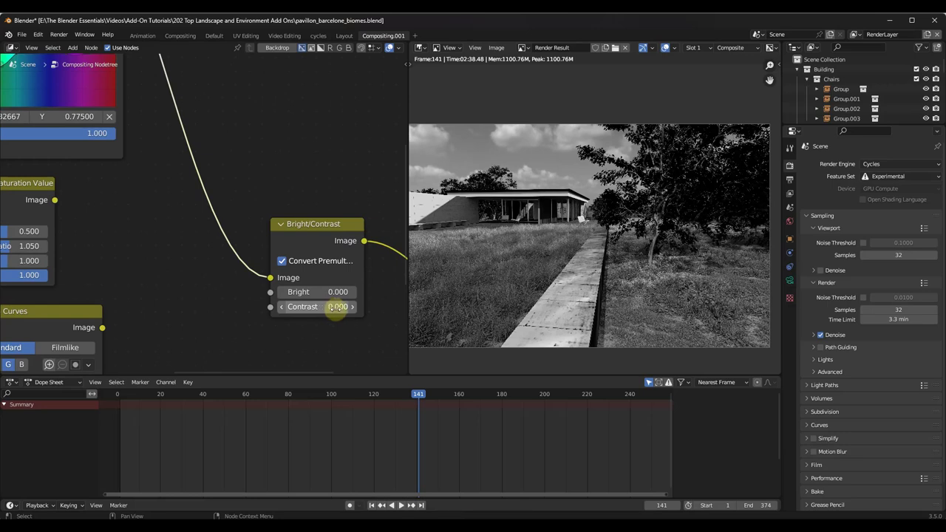
Step: Set the Contrast of the Bright/Contrast node to 2 and check the black-and-white pavilion render
scroll(336, 307, up, 3)
click(373, 312)
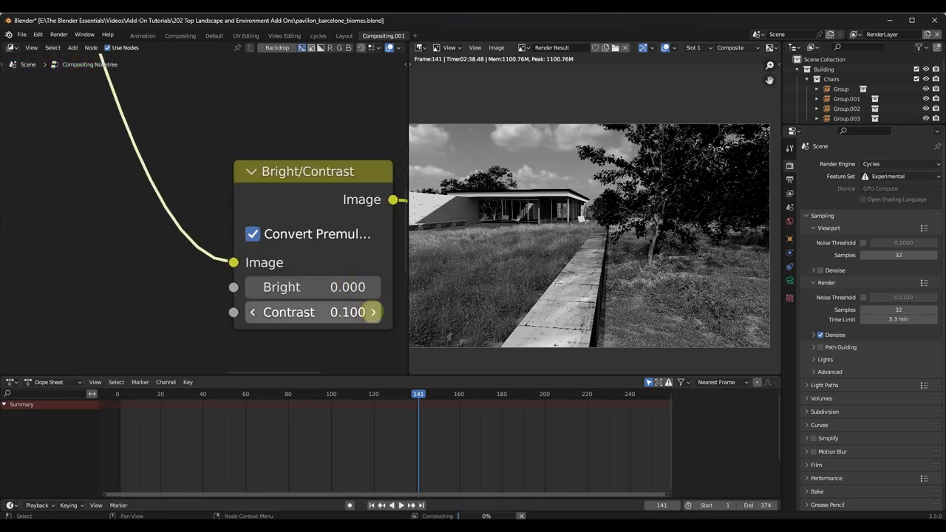
click(374, 312)
click(344, 313)
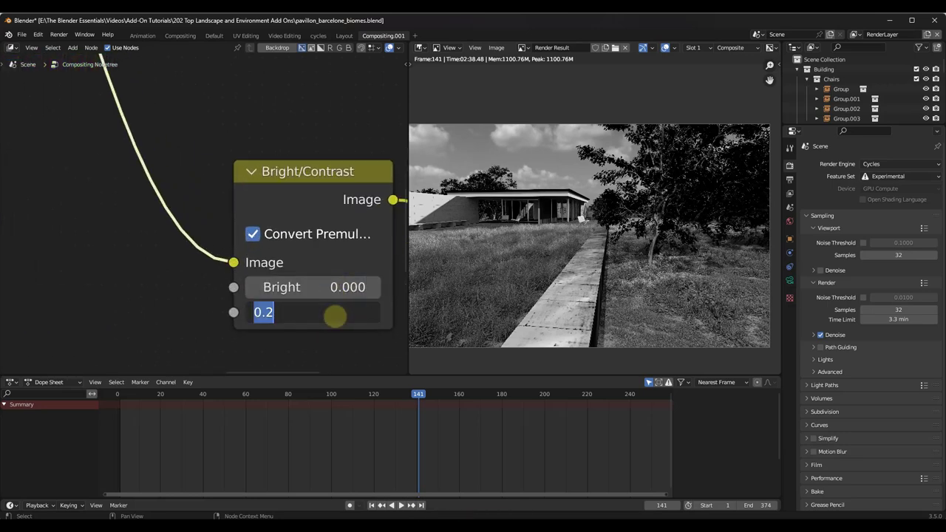
text(2)
key(Return)
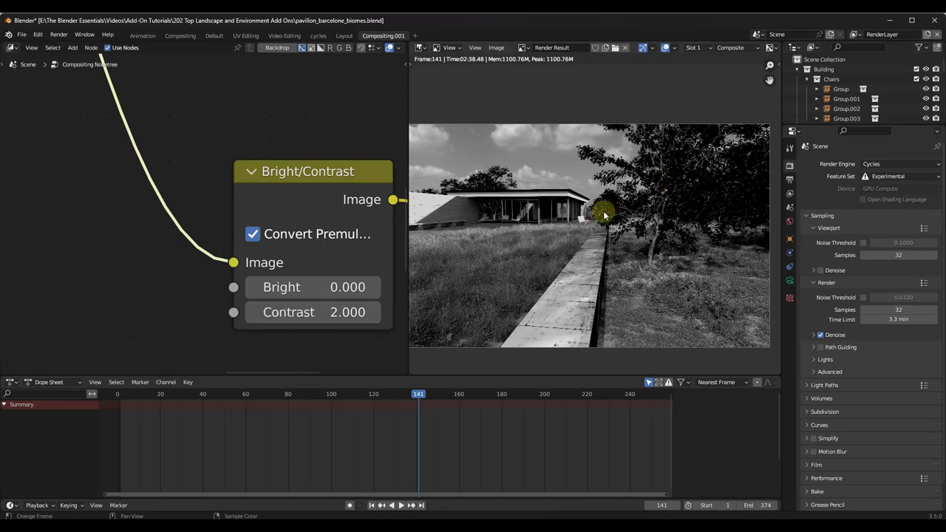
scroll(551, 209, up, 2)
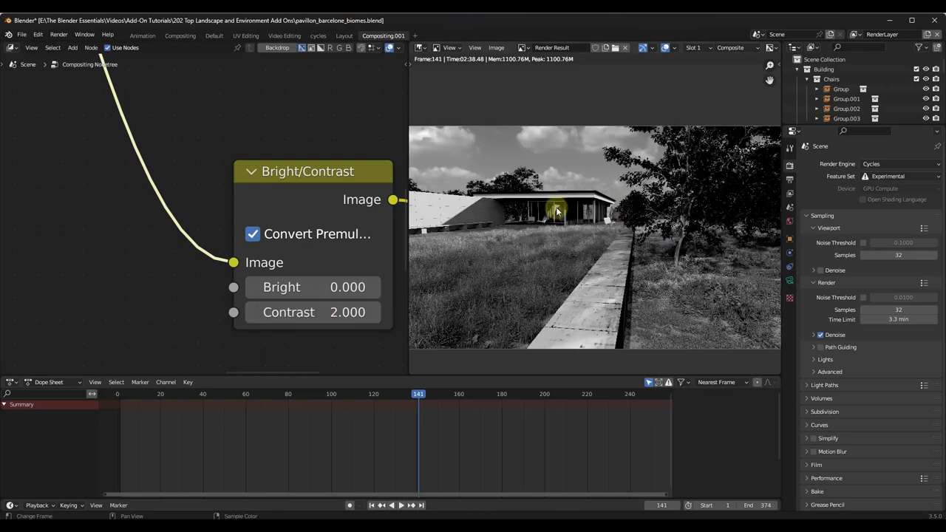
scroll(560, 211, down, 1)
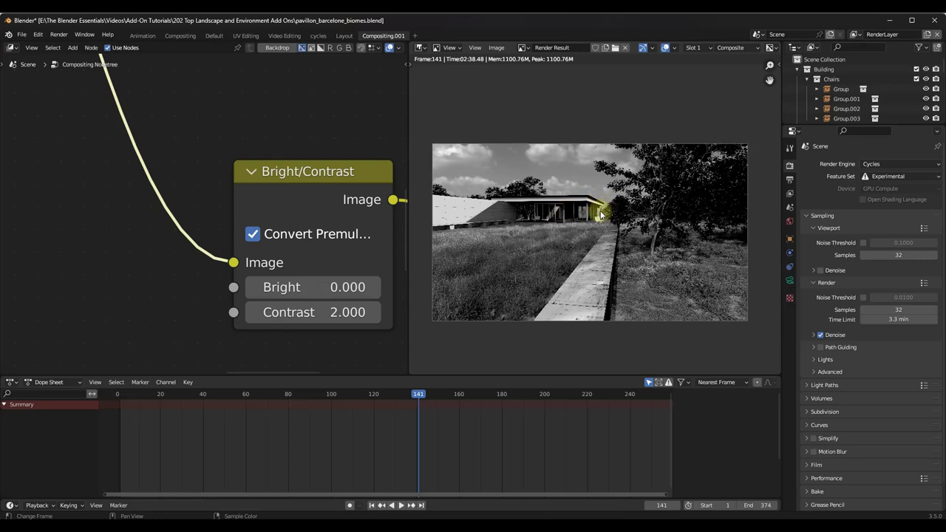
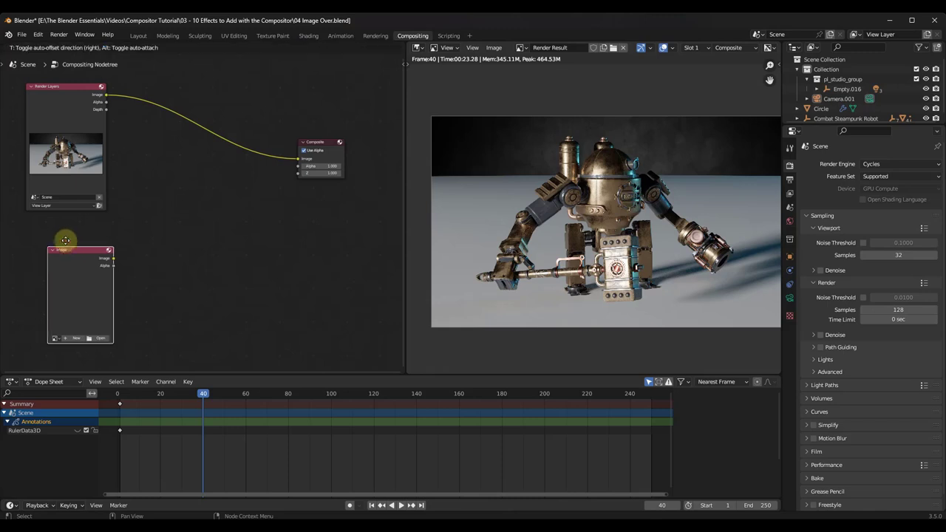
Step: Load the Blender community logo image from the D: drive into the new Image node
click(93, 331)
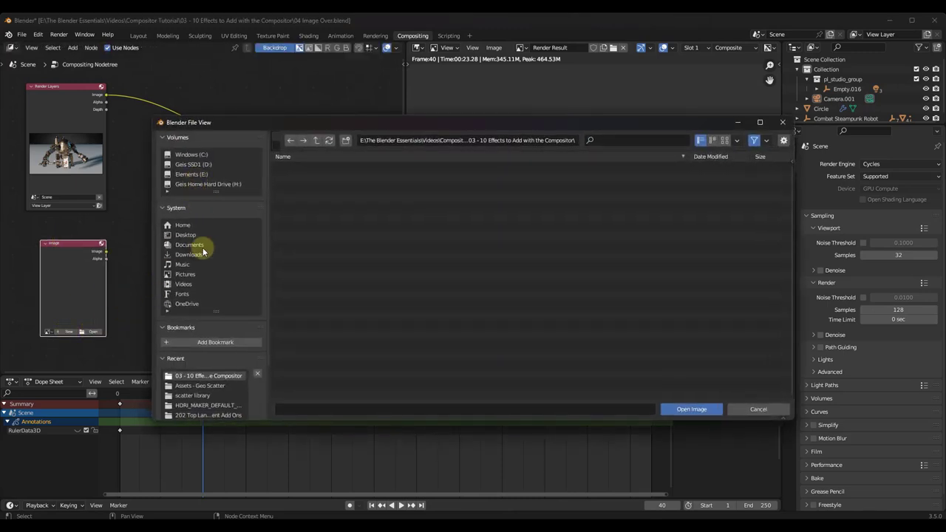
click(201, 164)
double_click(363, 270)
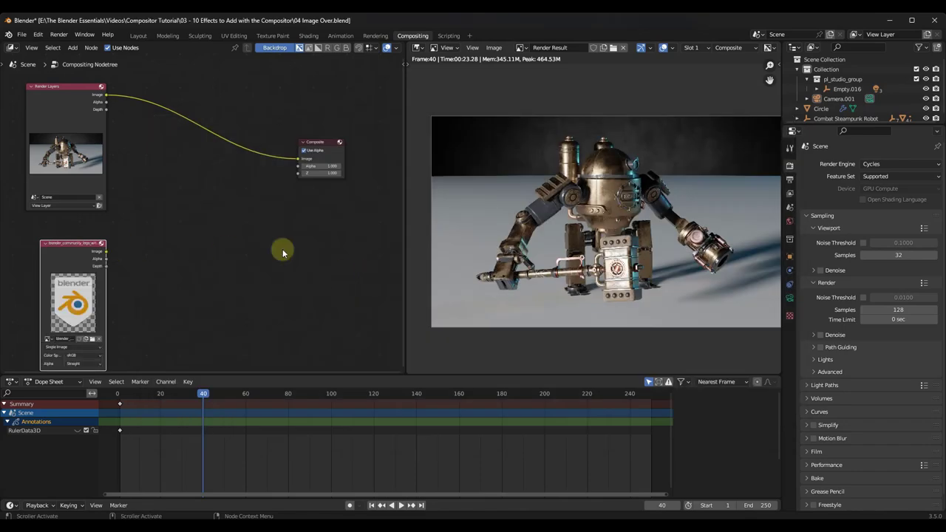
Step: Try the logo image as the Composite node's Image input, and reconnect the Render Layers image in its place
scroll(665, 212, down, 2)
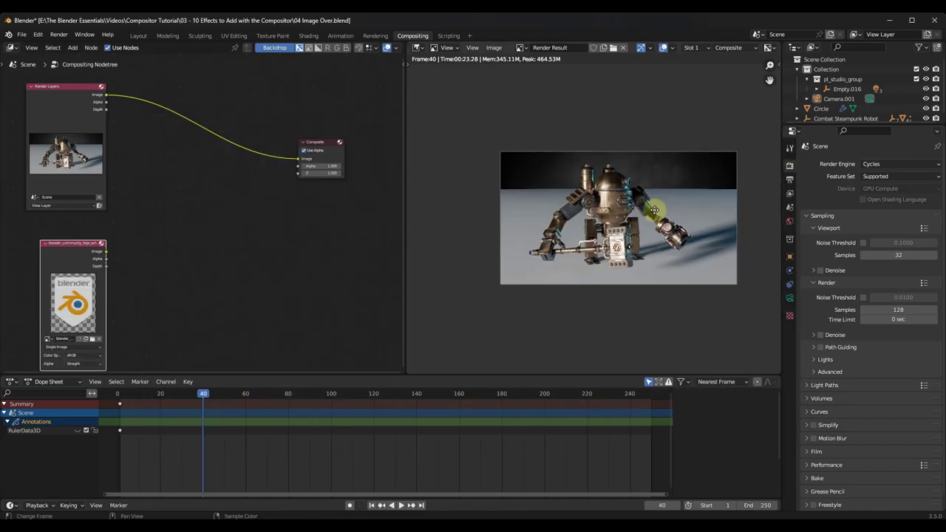
scroll(654, 211, up, 2)
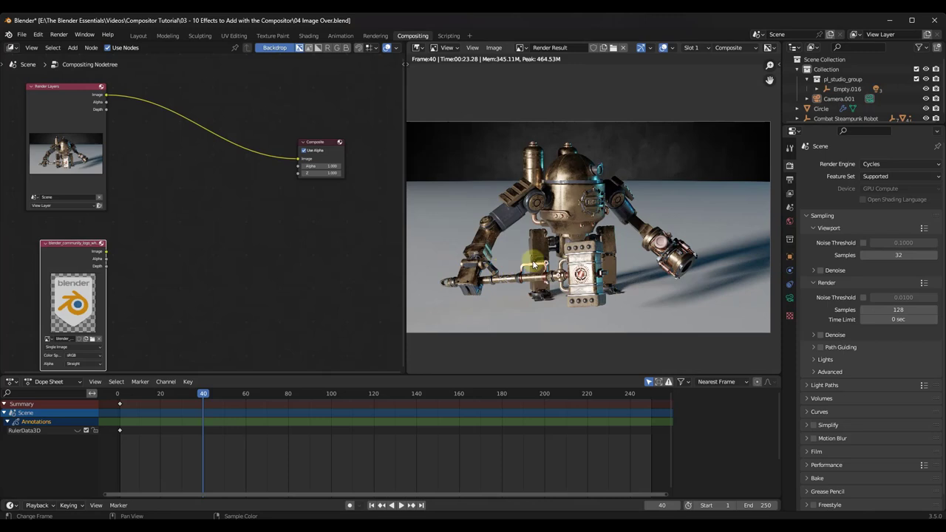
drag(106, 252, 295, 160)
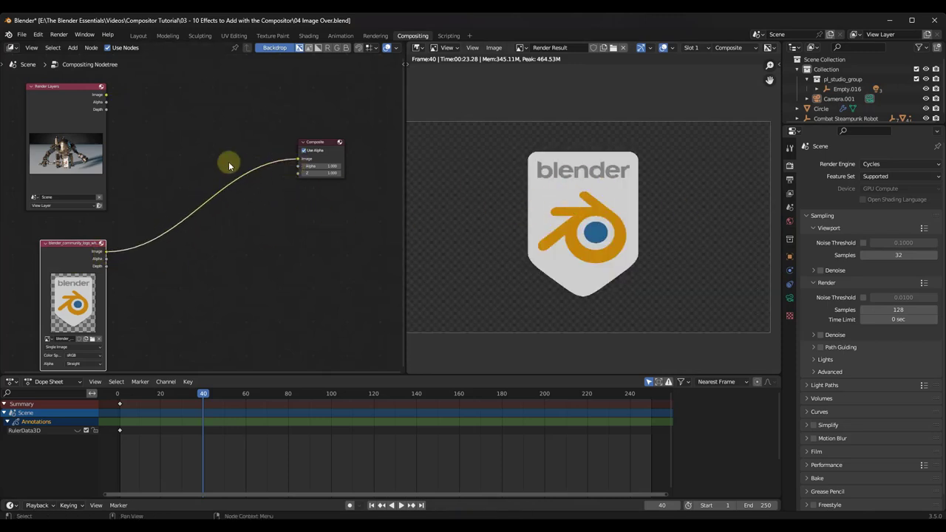
drag(106, 95, 347, 179)
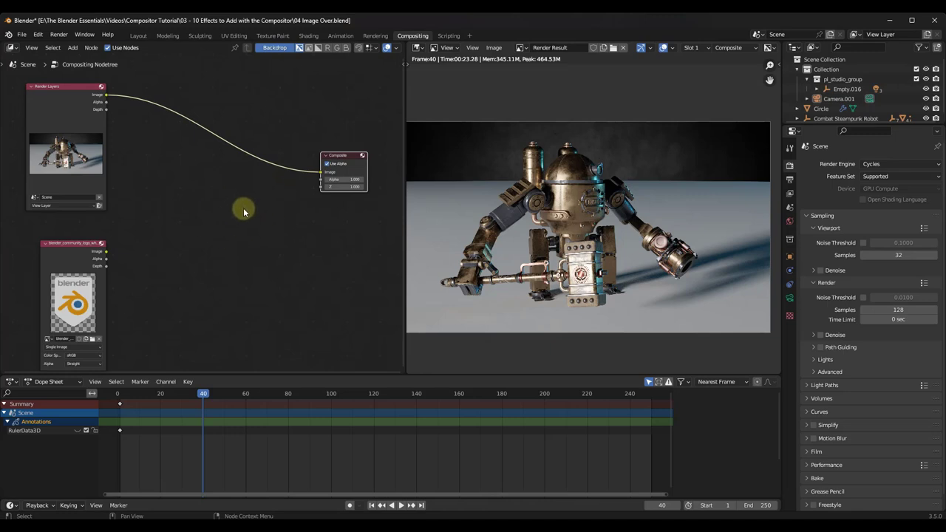
Step: Add an Alpha Over node and place it between the two image sources and the Composite node
key(shift+a)
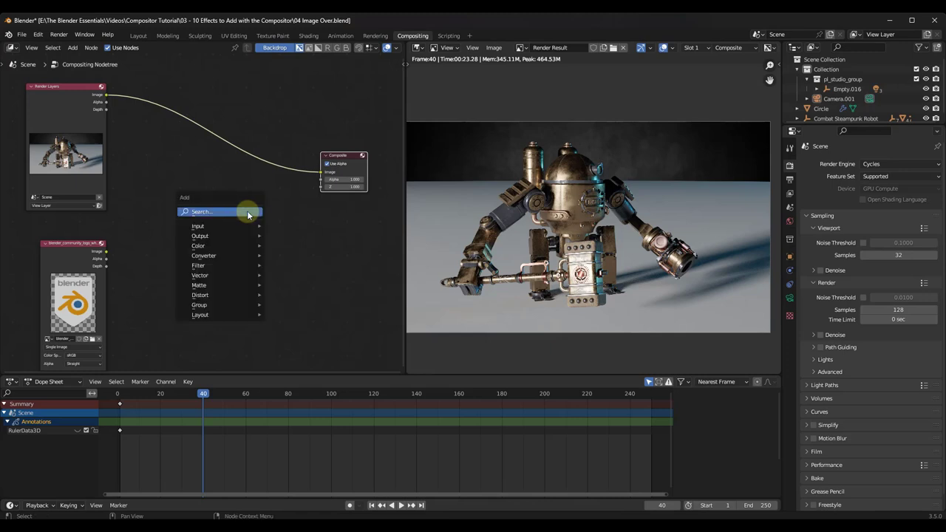
click(247, 212)
text(alp)
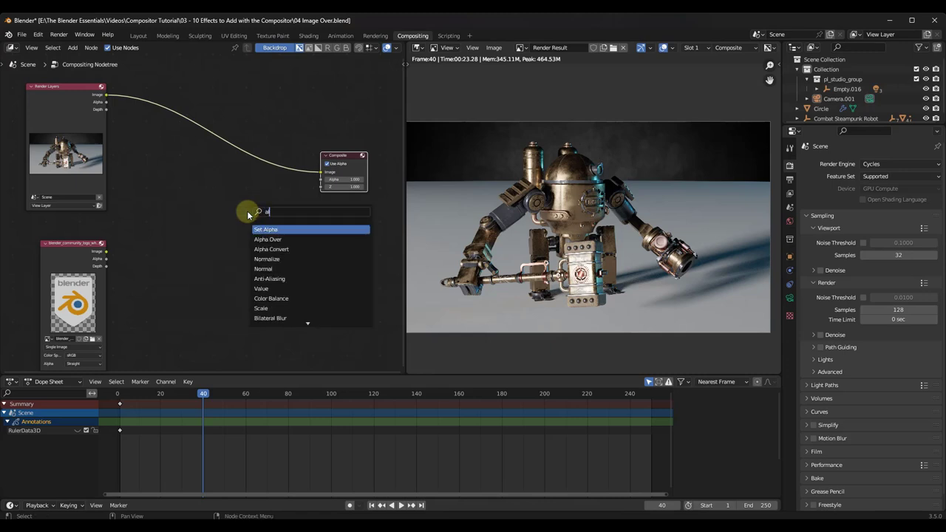
click(268, 238)
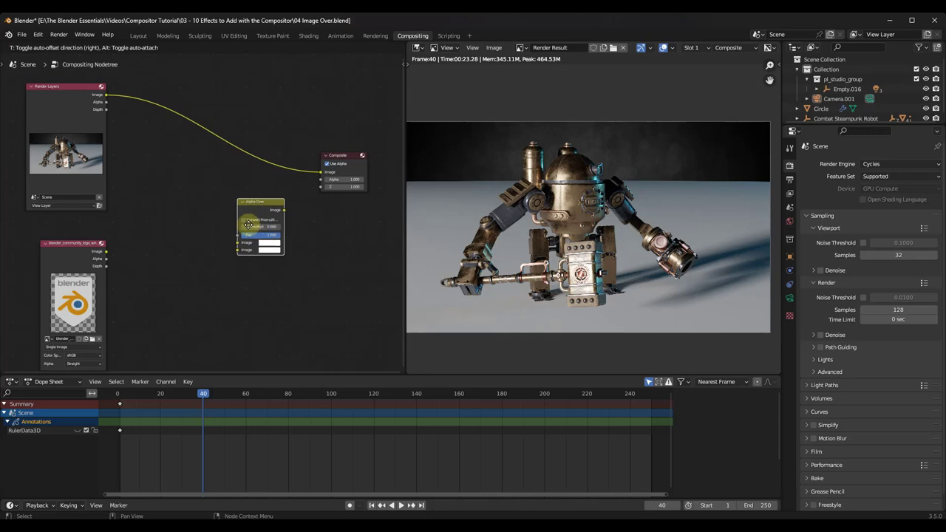
click(253, 226)
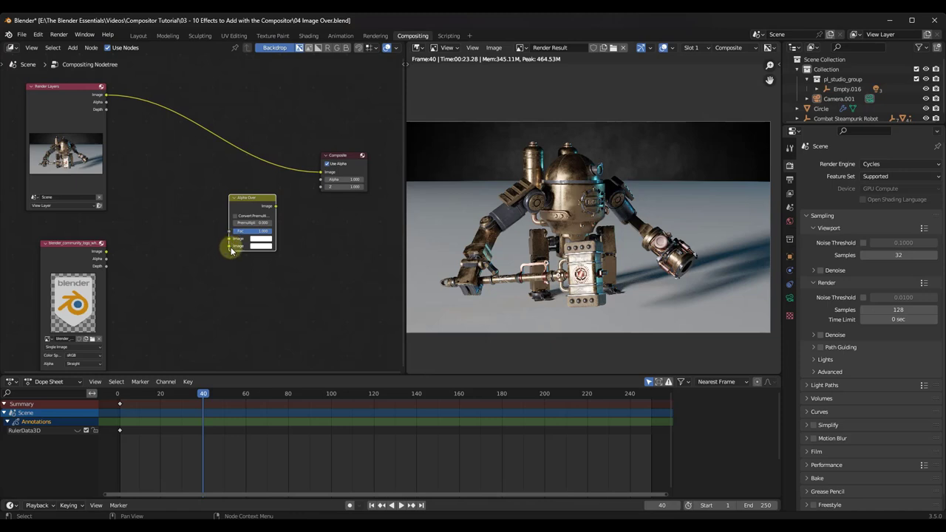
drag(255, 205, 255, 201)
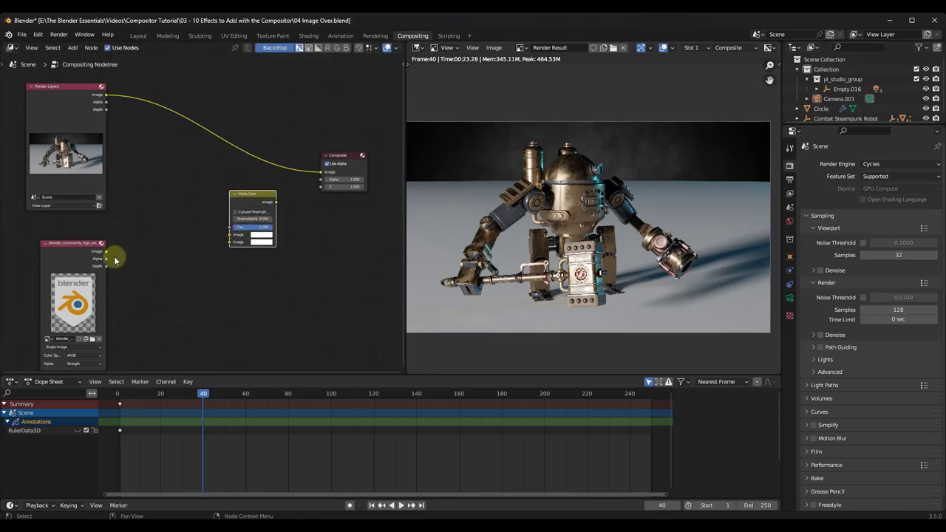
Step: Connect Render Layers to Alpha Over's first Image input, the logo to the second, and its output to the Composite node's Image input
drag(108, 252, 226, 247)
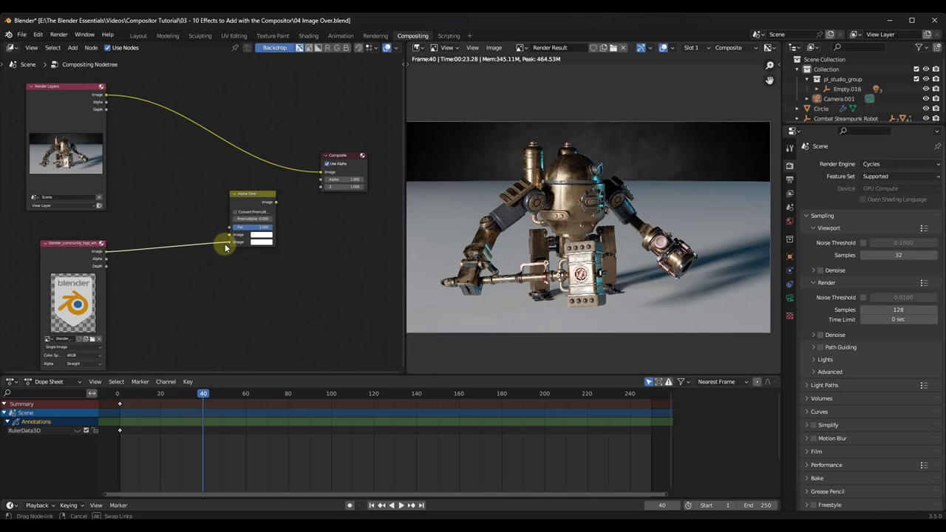
drag(225, 247, 226, 244)
drag(107, 95, 230, 234)
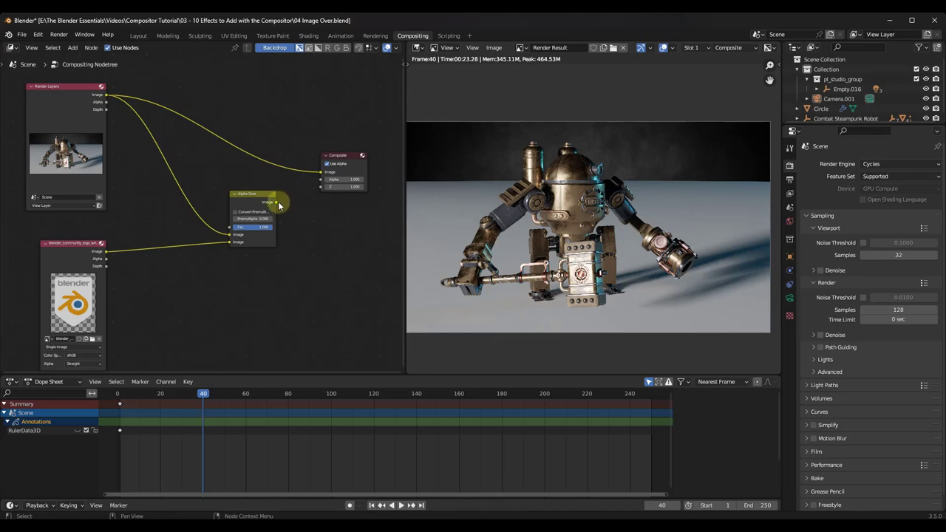
drag(278, 203, 321, 175)
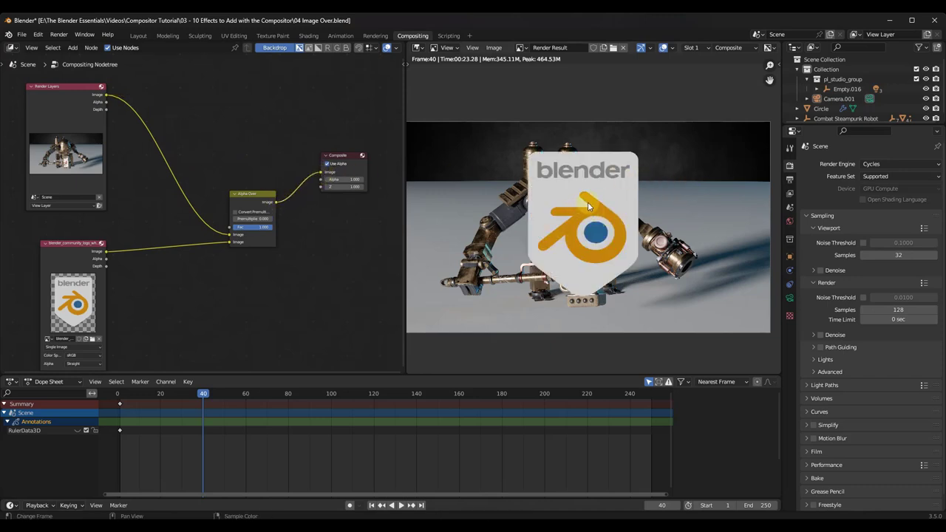
scroll(589, 207, down, 1)
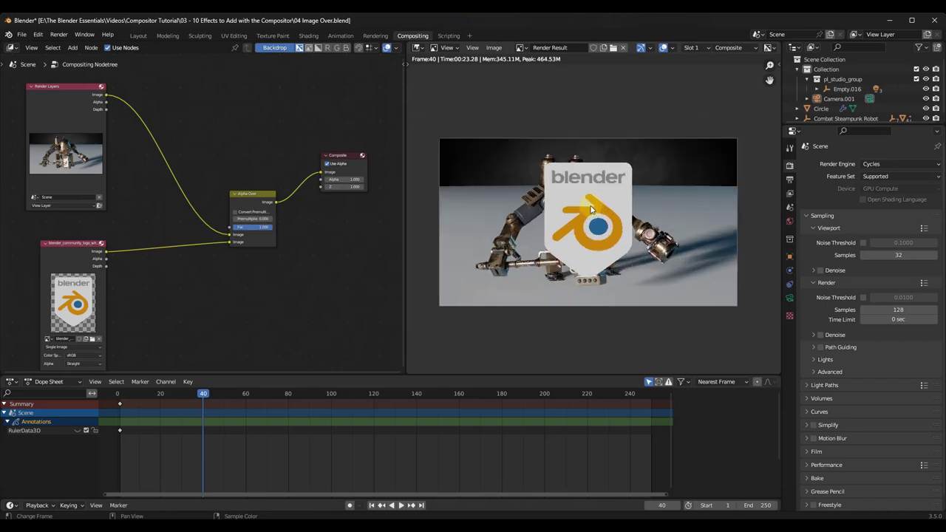
scroll(589, 209, up, 1)
scroll(590, 211, down, 1)
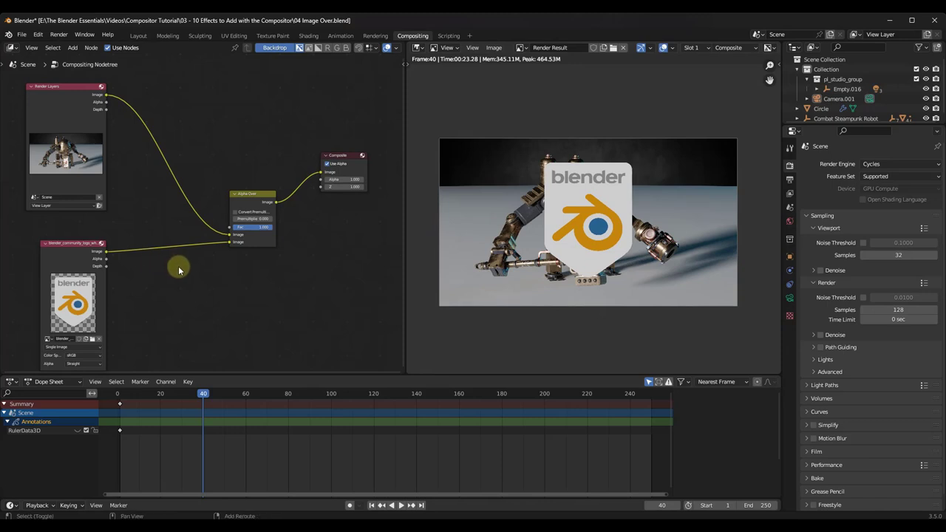
Step: Insert a Transform node into the link between the logo Image node and the Alpha Over node
key(shift+a)
text(t)
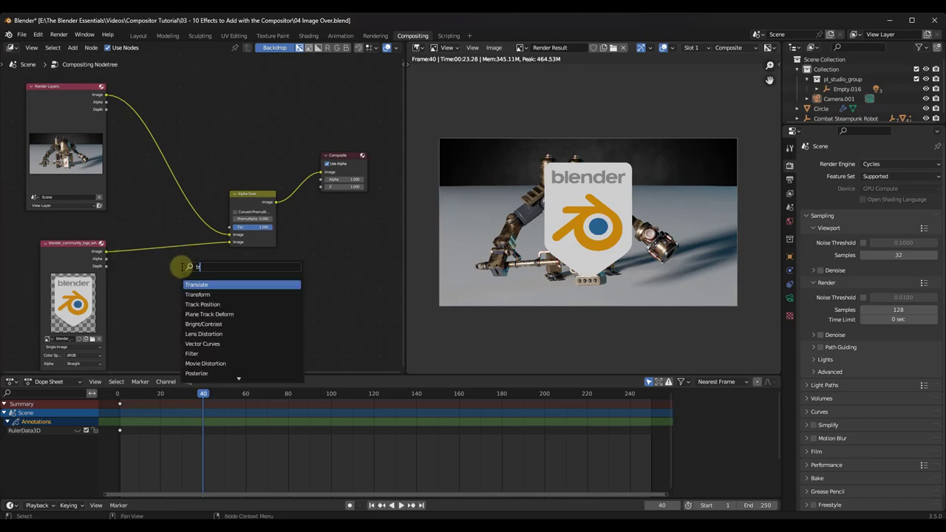
text(ran)
click(197, 294)
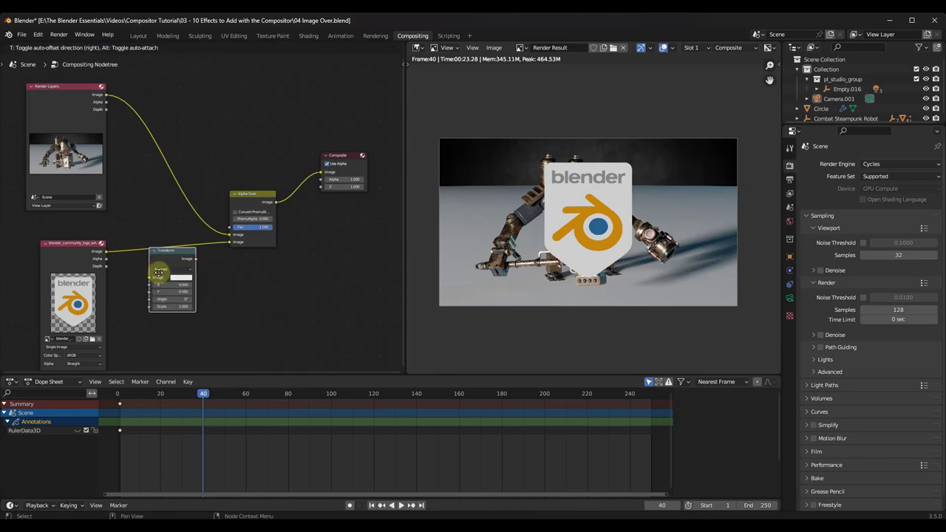
click(153, 256)
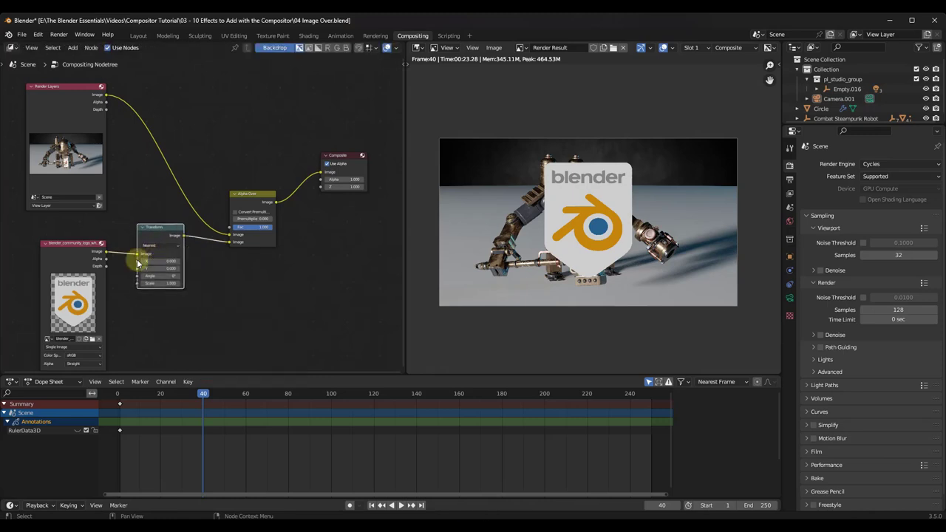
Step: Set the Transform node's Scale to 0.5 to halve the logo's size
scroll(157, 268, up, 3)
scroll(159, 268, up, 1)
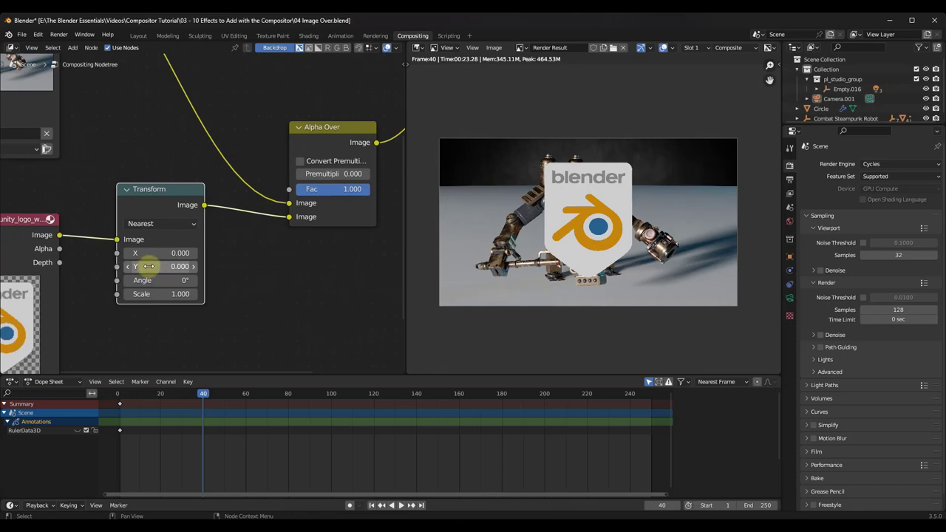
click(163, 294)
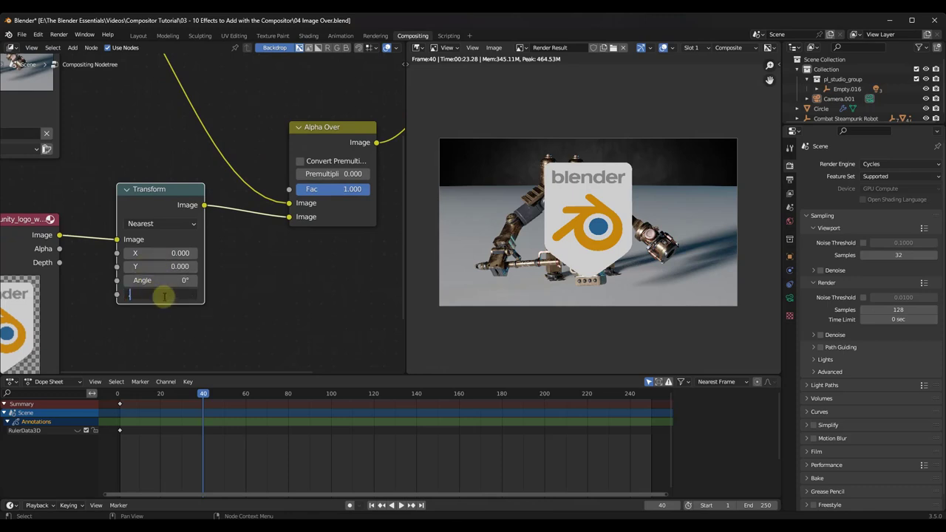
text(.5)
key(Return)
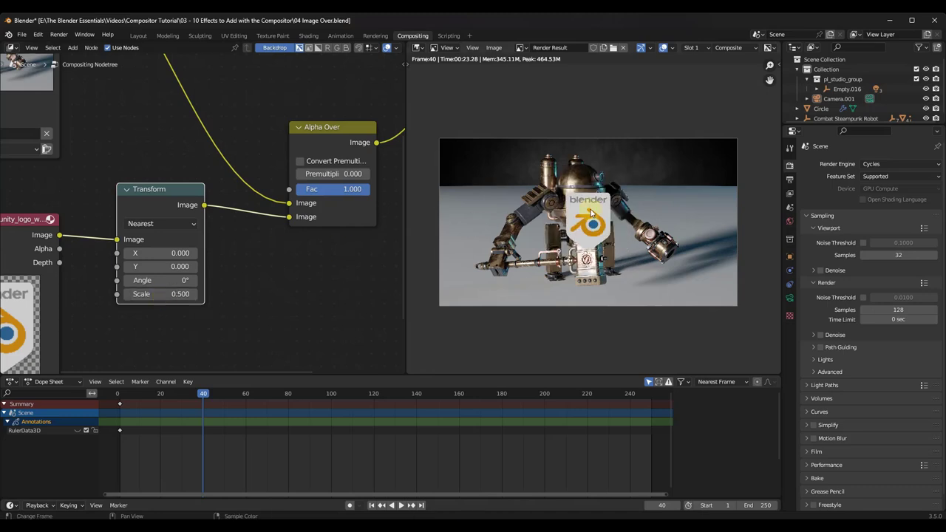
Step: Move the logo up to the render's top edge by setting the Transform node's Y to about 348
click(158, 266)
text(4)
key(Return)
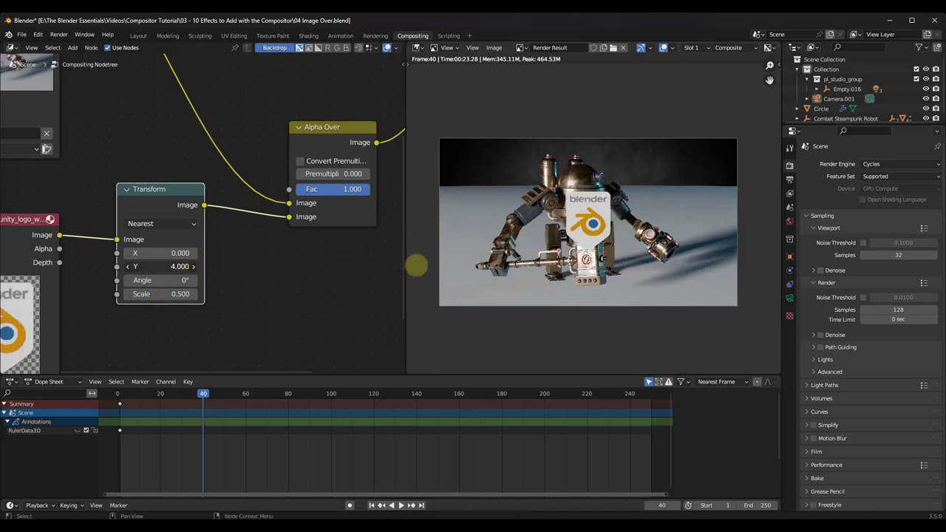
drag(416, 266, 517, 256)
drag(429, 235, 447, 222)
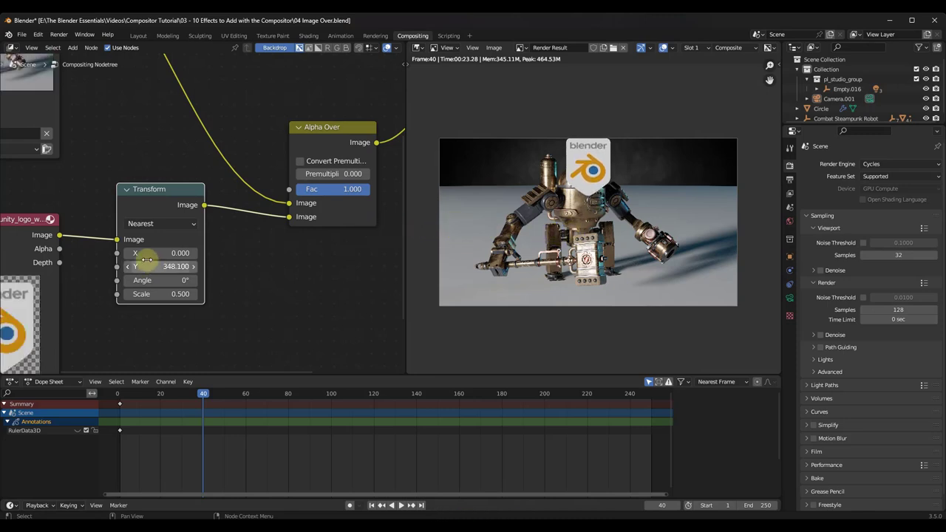
Step: Shift the logo toward the right side of the render by increasing the Transform node's X value
drag(154, 252, 526, 267)
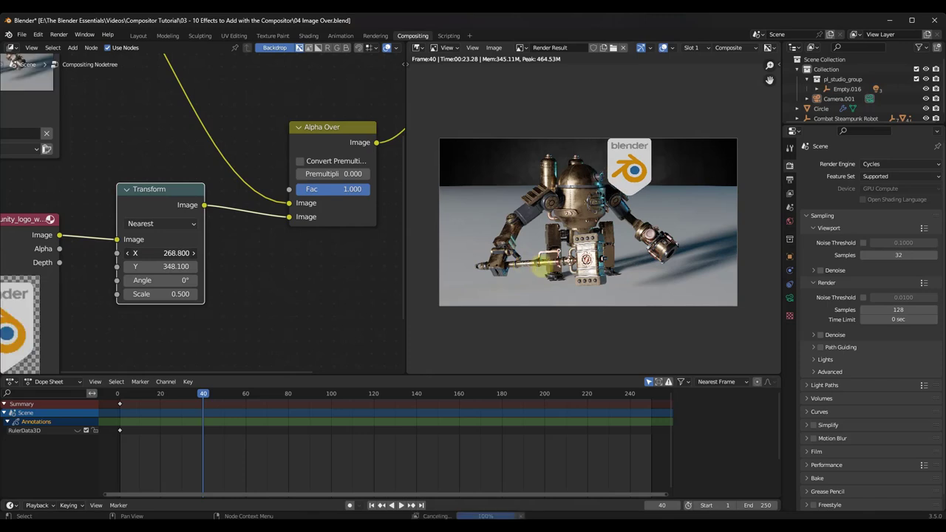
drag(397, 266, 401, 328)
key(Home)
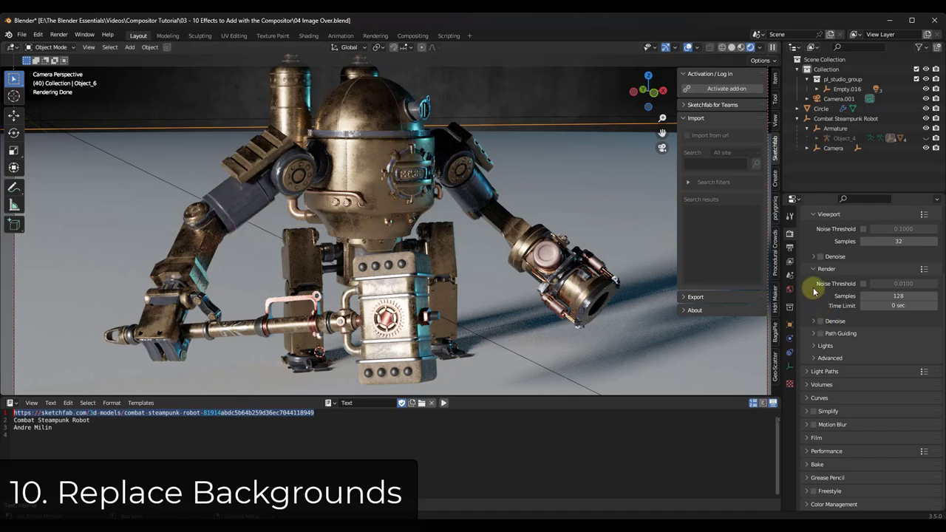
Step: Enable the Transparent option in the Film render settings so the world background renders as alpha
scroll(822, 269, up, 2)
scroll(824, 270, up, 1)
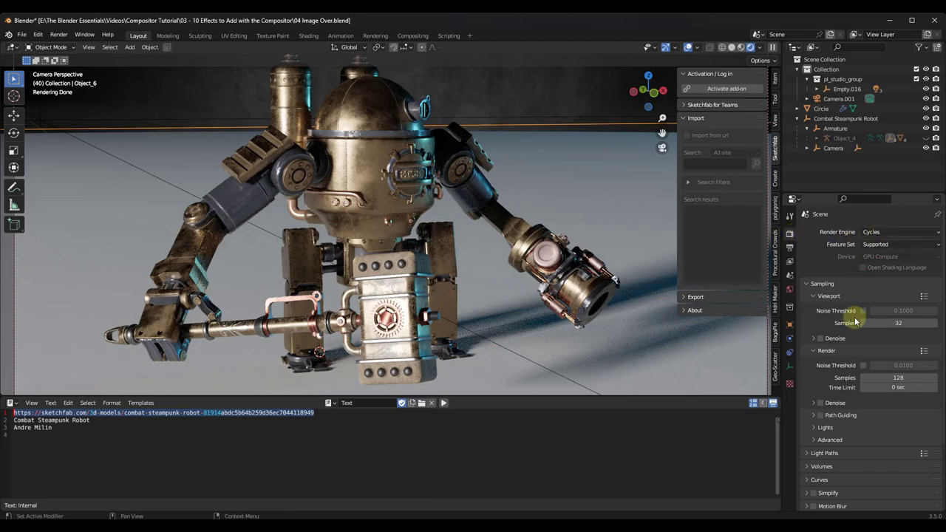
scroll(855, 333, down, 3)
scroll(855, 338, down, 1)
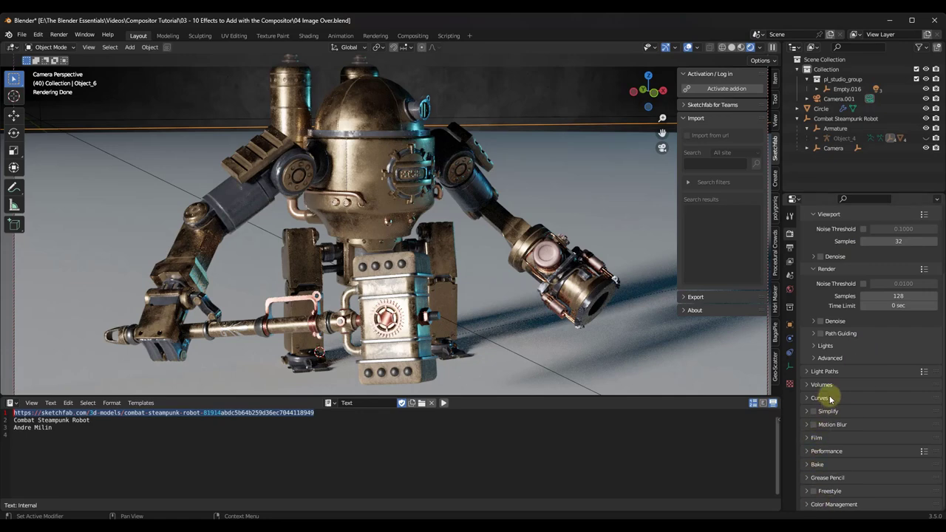
click(816, 436)
scroll(817, 436, down, 4)
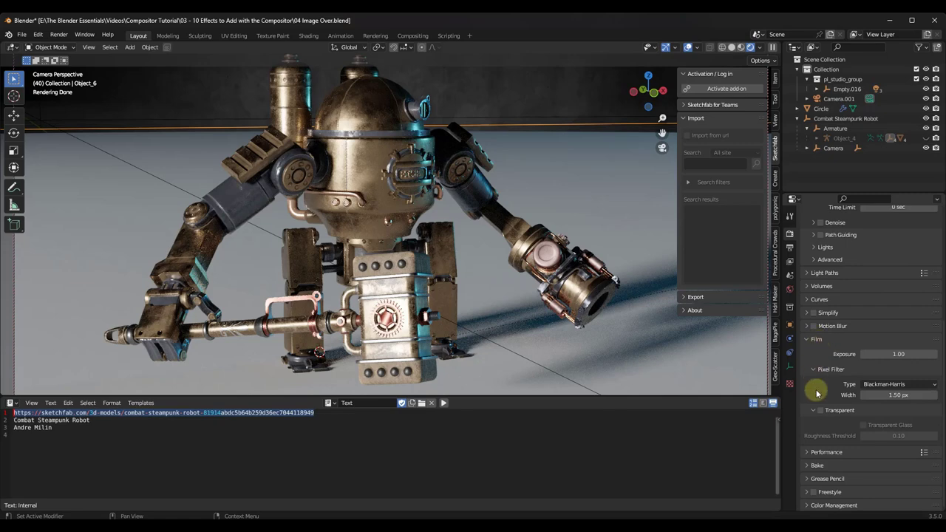
click(820, 410)
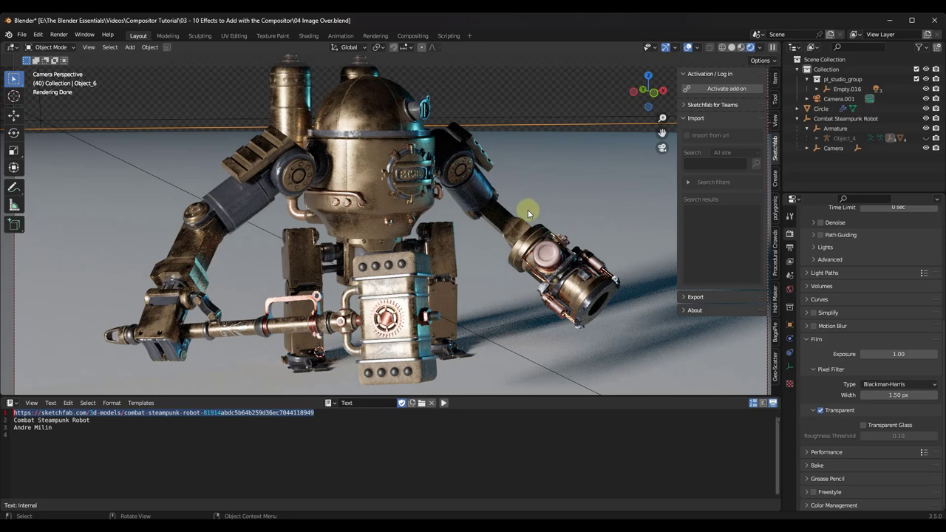
Step: Make the ground plane Circle a Shadow Catcher in its object visibility settings and deselect it
click(599, 200)
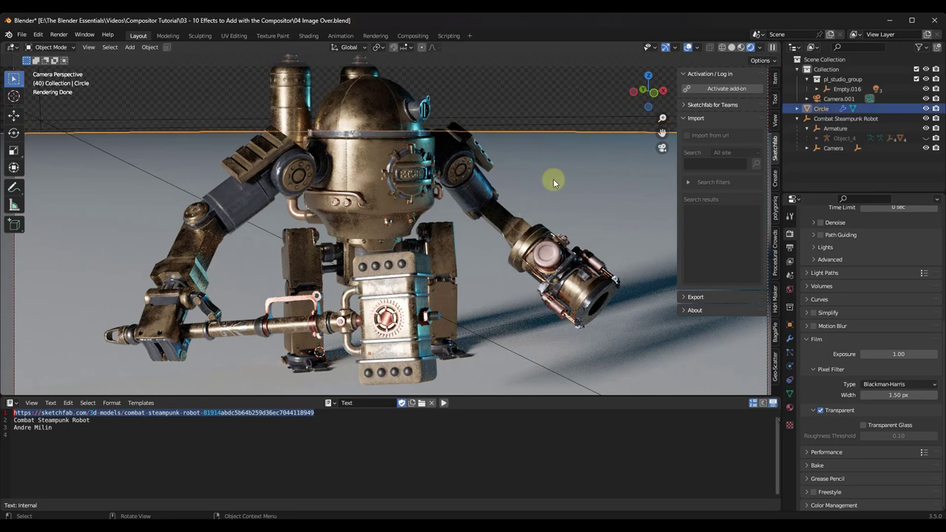
click(789, 325)
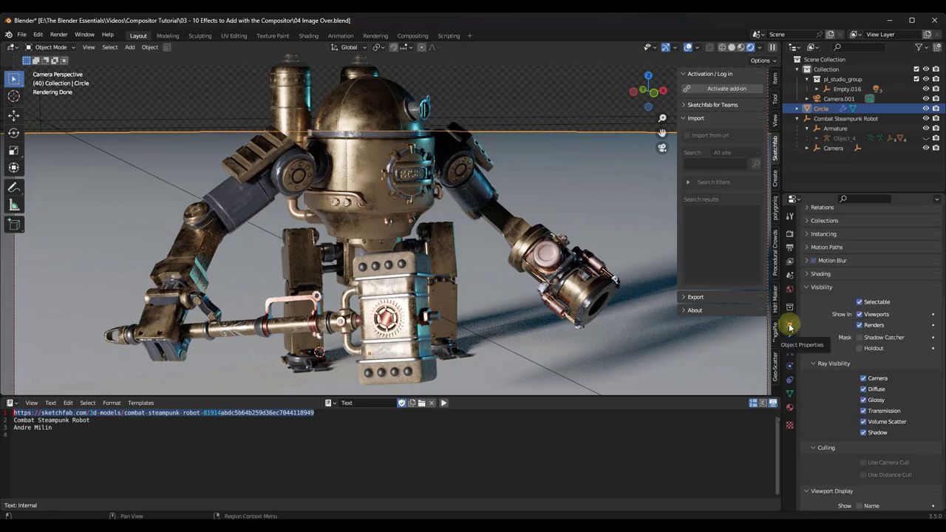
scroll(817, 319, down, 5)
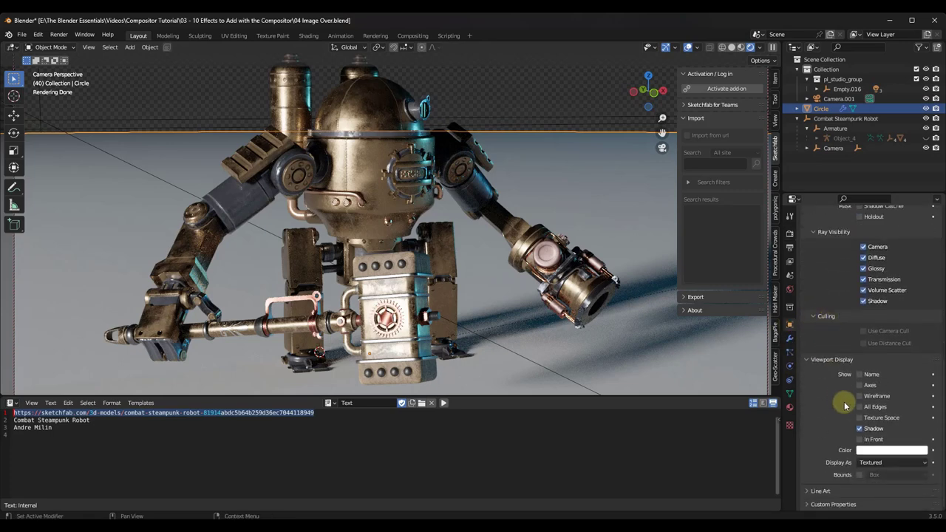
click(874, 463)
click(874, 464)
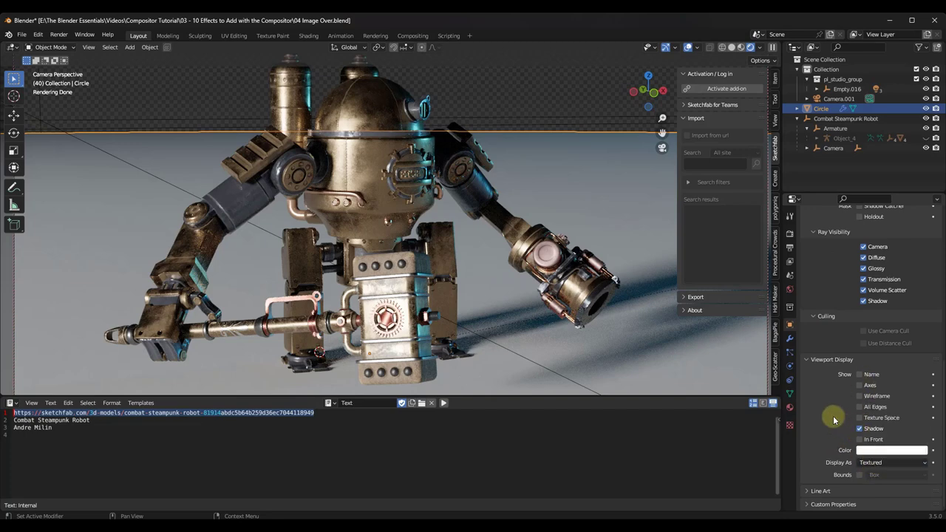
scroll(831, 414, up, 4)
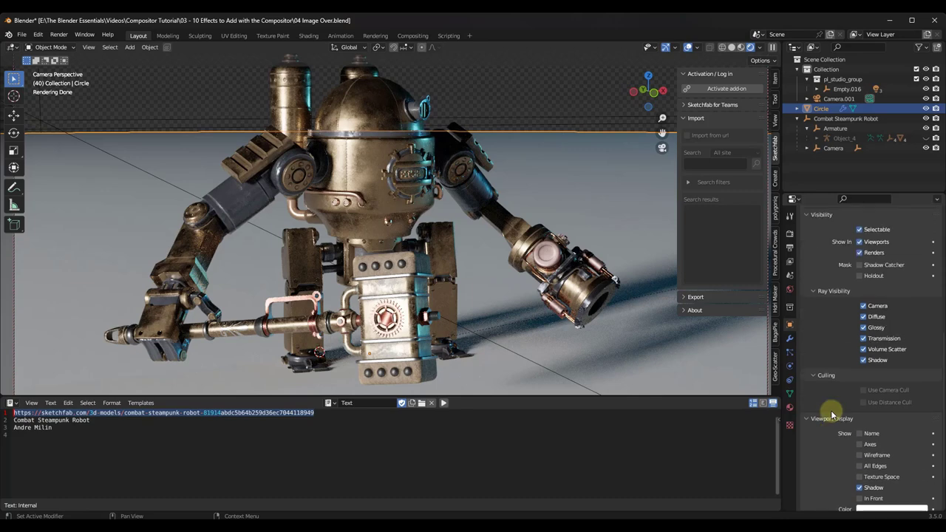
scroll(832, 408, up, 1)
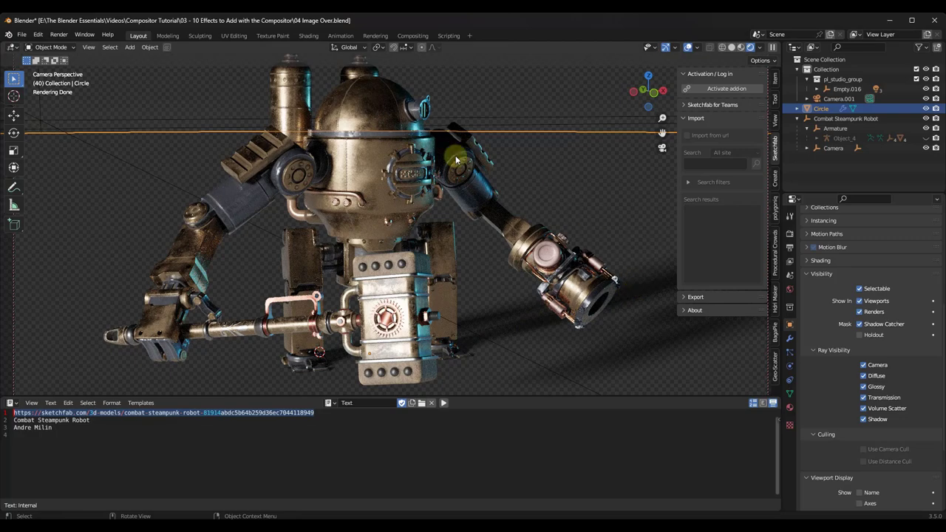
click(143, 105)
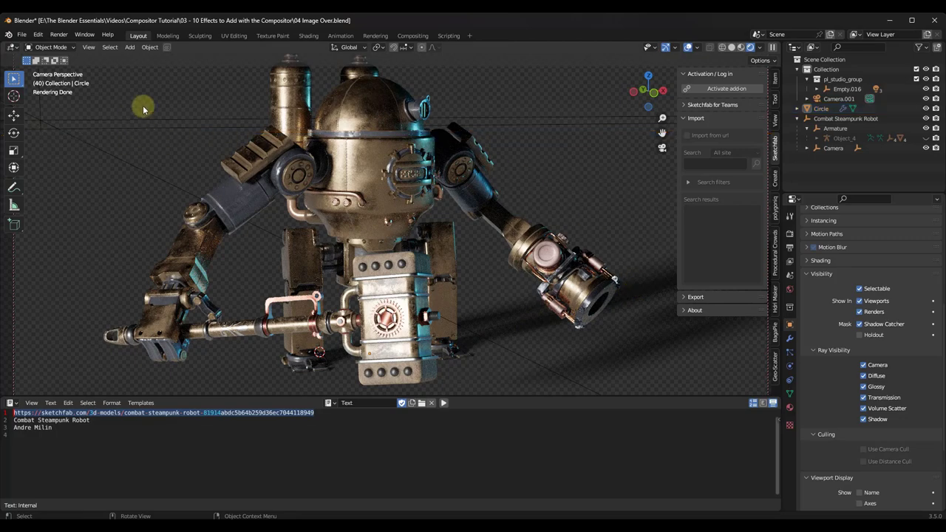
Step: Go to the Compositing workspace, render the image with the transparent background, and close the render window
click(411, 36)
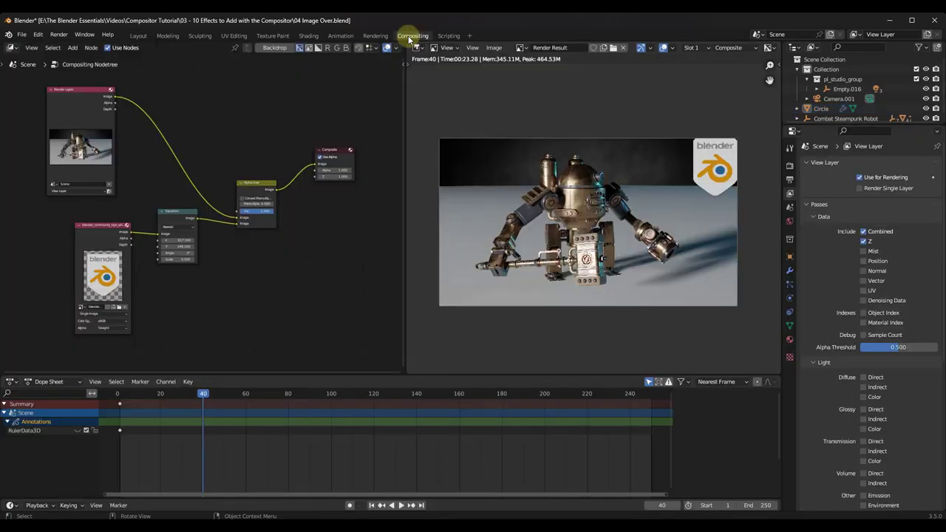
click(62, 35)
click(76, 48)
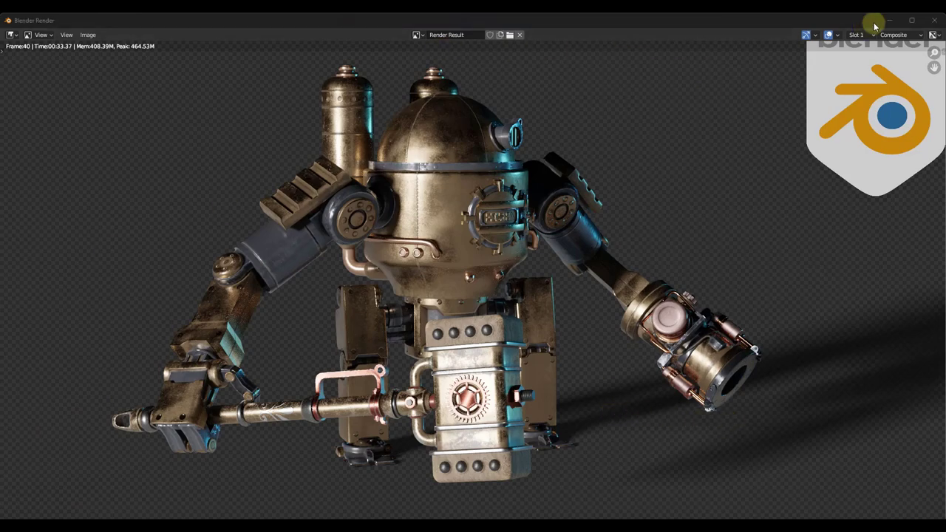
click(934, 20)
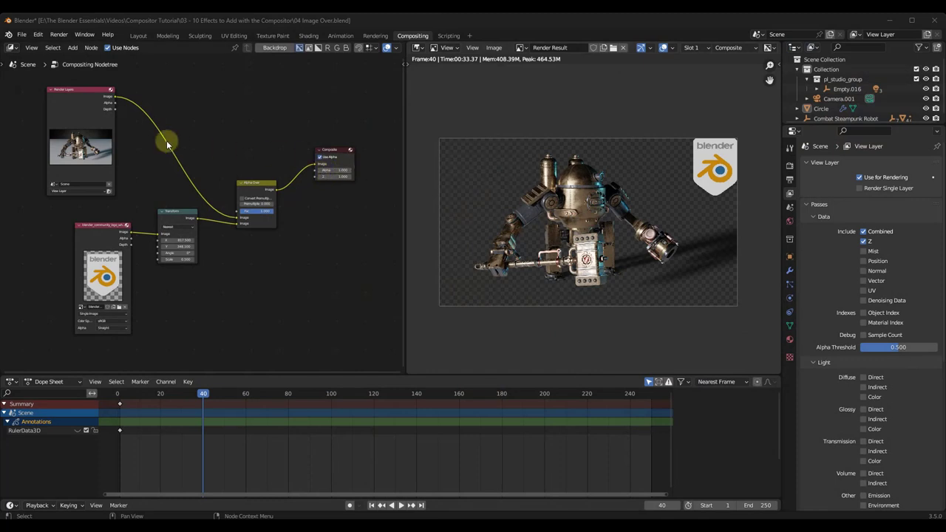
Step: Move the Render Layers node aside and insert a Mix node into its Image link to the Alpha Over node
click(276, 49)
click(275, 49)
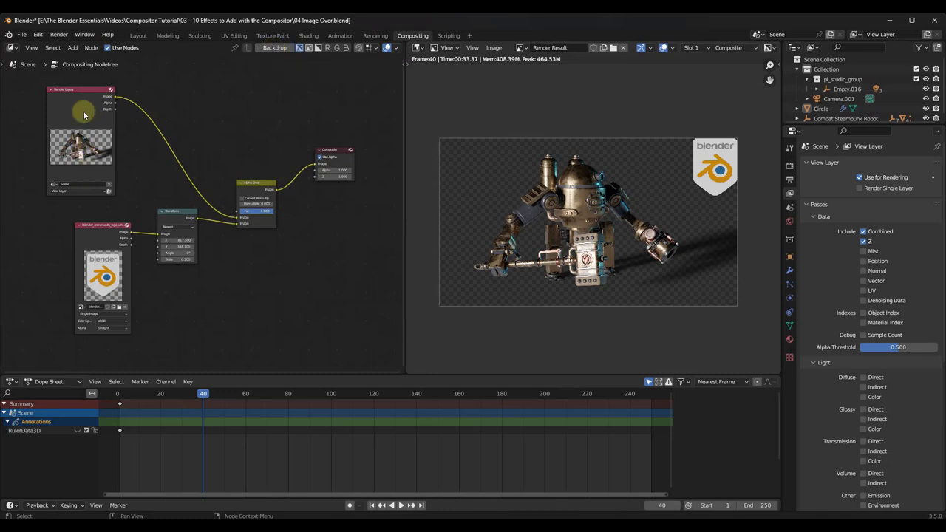
drag(82, 112, 51, 105)
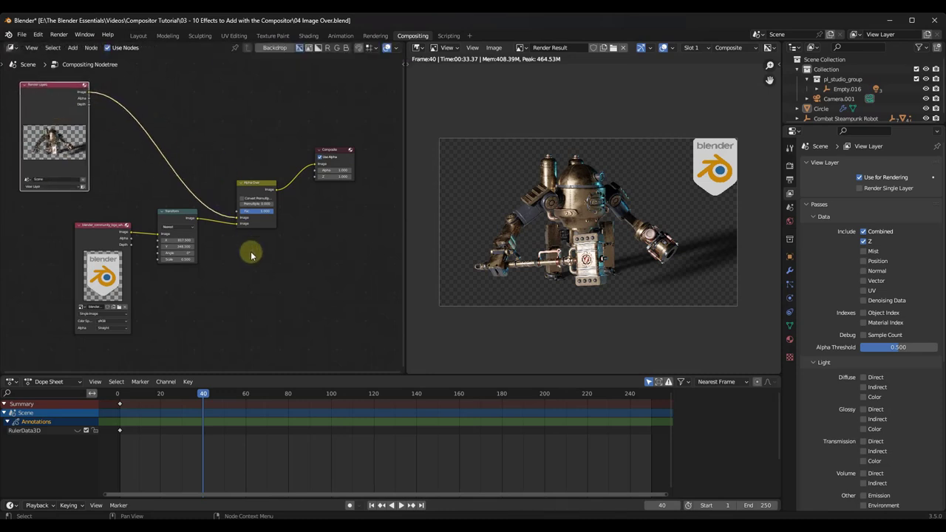
scroll(102, 136, up, 3)
scroll(96, 130, down, 3)
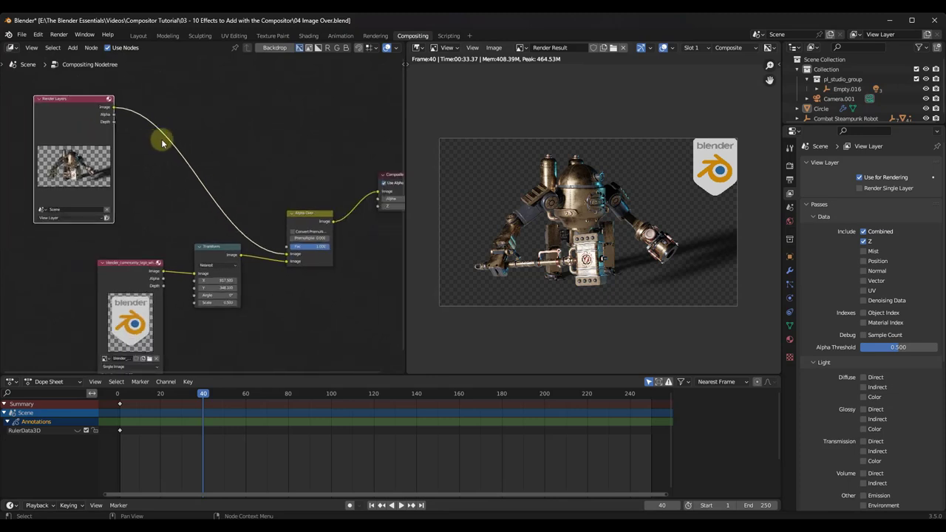
key(shift+a)
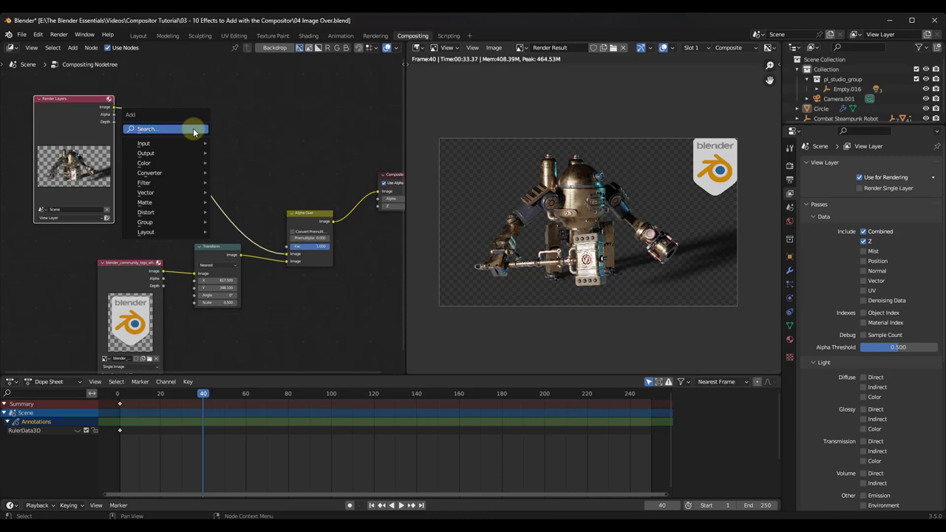
click(193, 128)
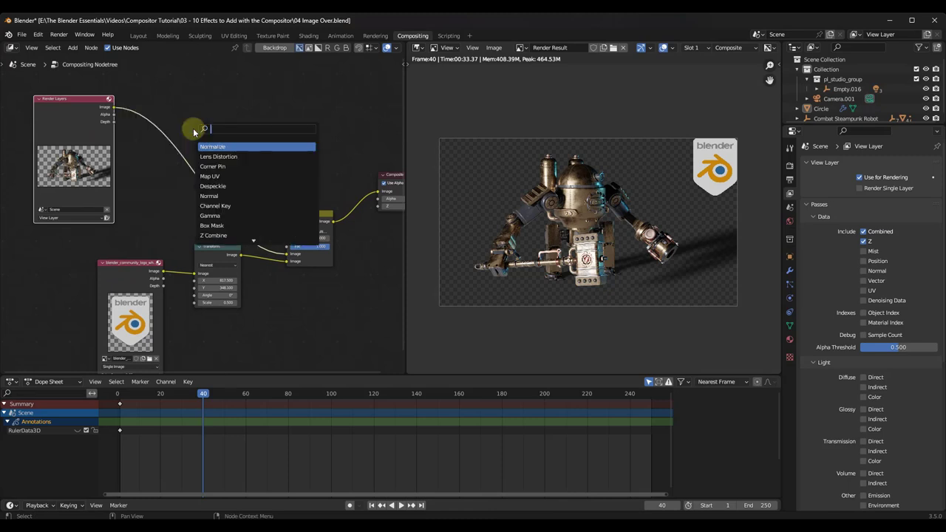
text(mix)
click(212, 146)
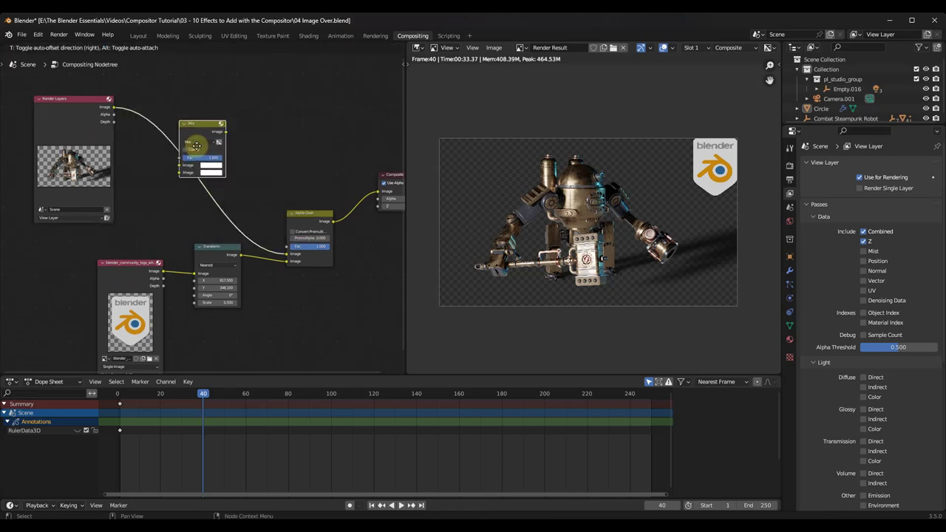
click(194, 151)
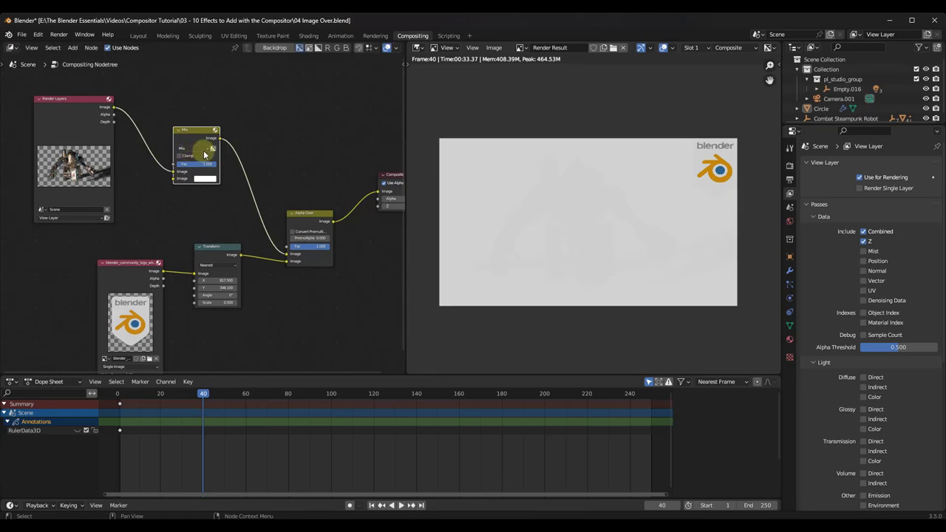
Step: Reconnect the Render Layers Image output to the Mix node's second Image input
drag(114, 107, 173, 179)
scroll(213, 150, up, 1)
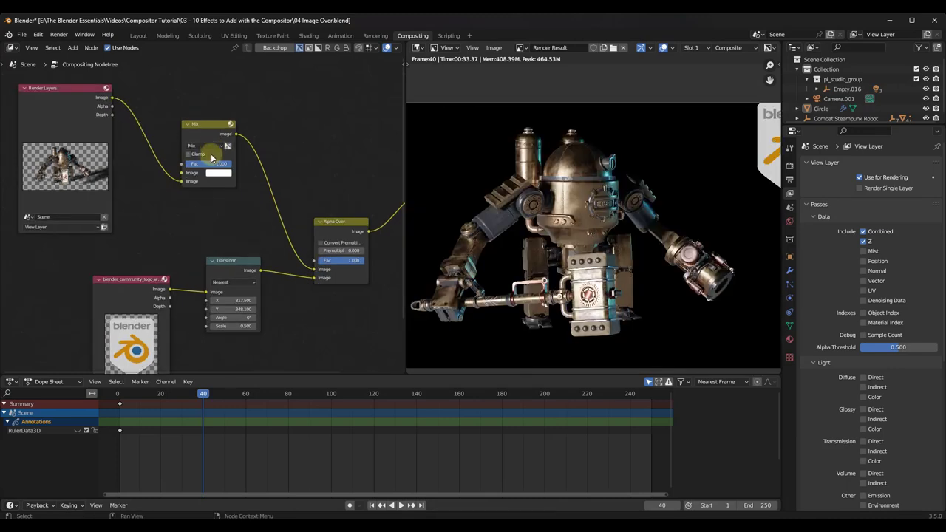
scroll(190, 163, up, 2)
scroll(116, 110, down, 1)
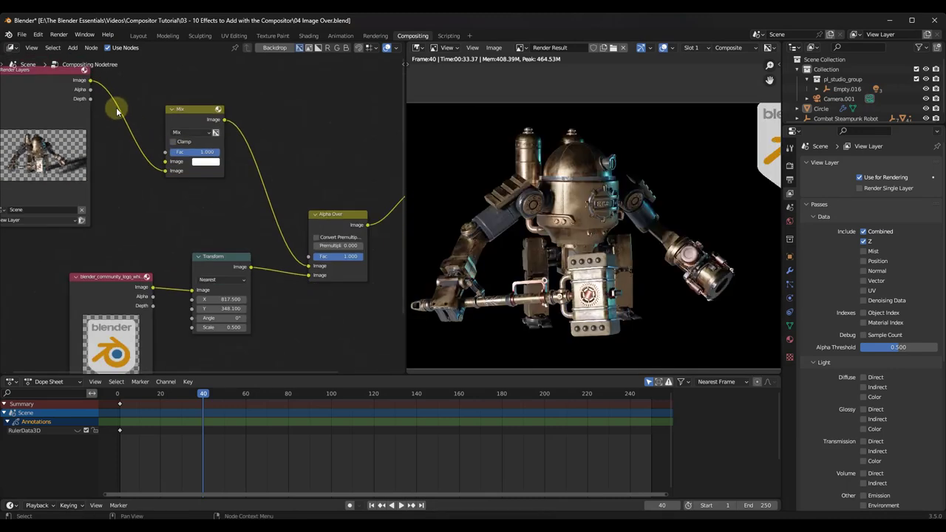
scroll(169, 131, up, 3)
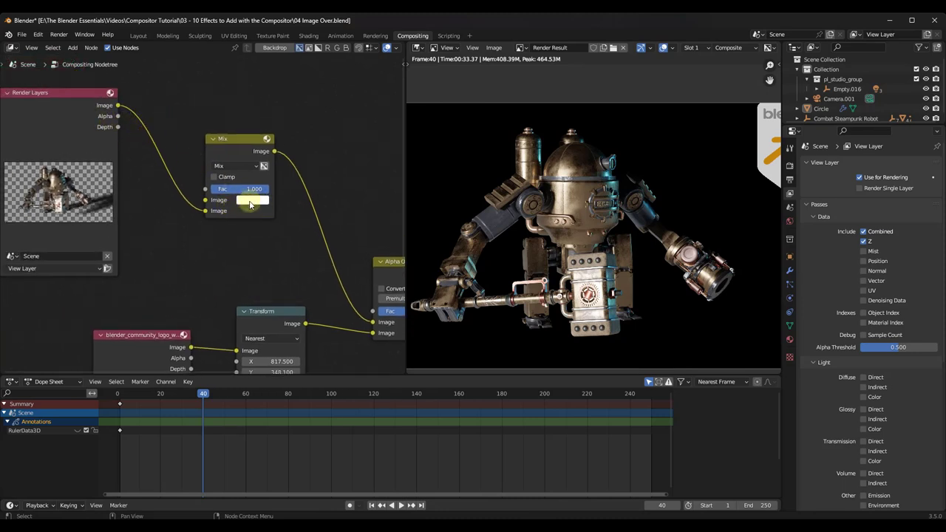
Step: Set the Mix node's first Image colour to pale yellow and connect the Render Layers Alpha output to its Fac input
click(235, 203)
click(266, 108)
drag(266, 108, 264, 108)
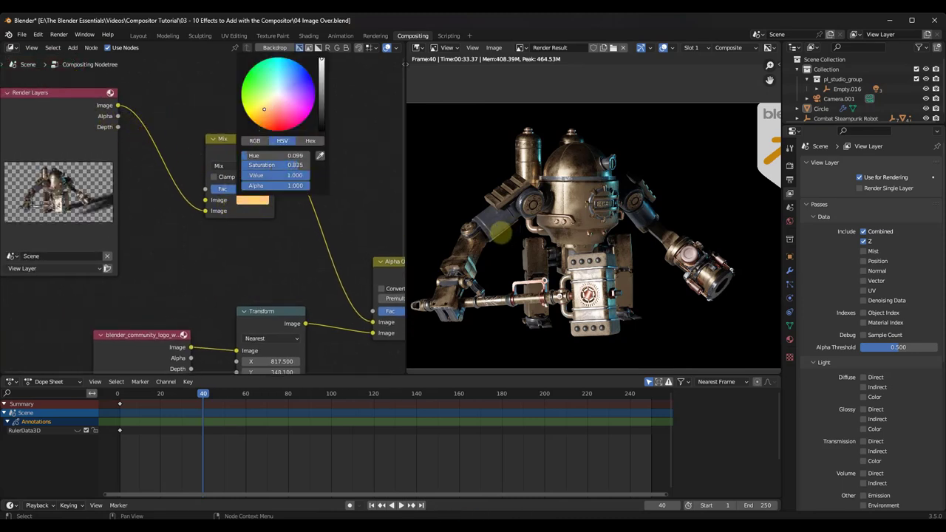
click(500, 233)
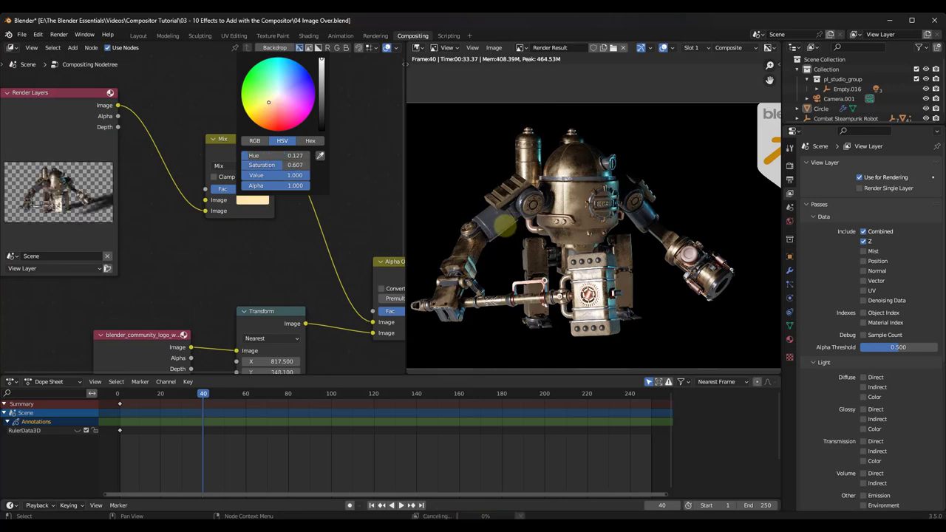
drag(117, 116, 205, 189)
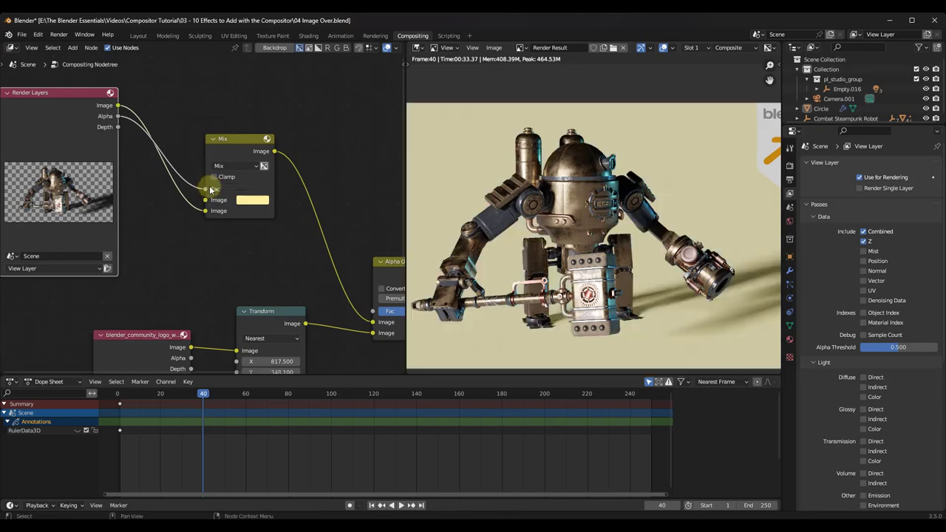
Step: Change the Mix node's background colour to light lavender with Hue about 0.668 and Saturation about 0.469
click(252, 200)
click(274, 109)
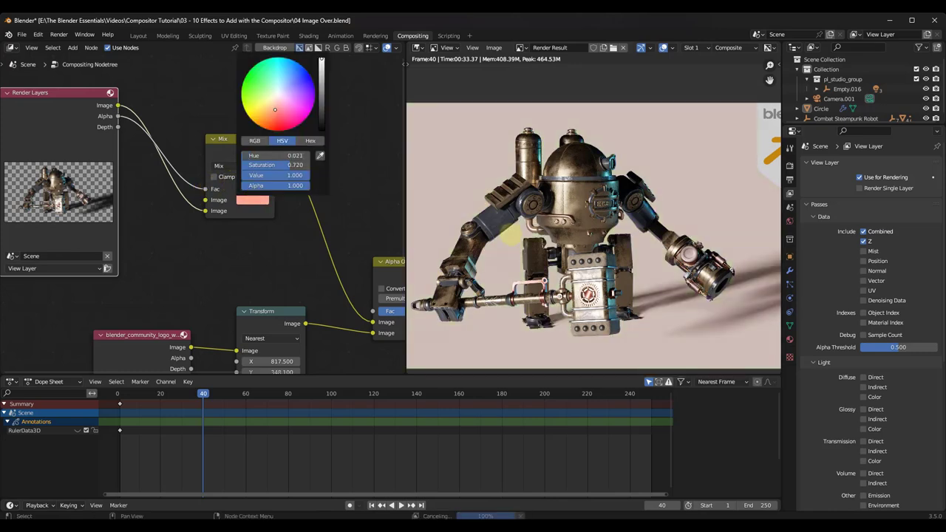
drag(275, 110, 288, 90)
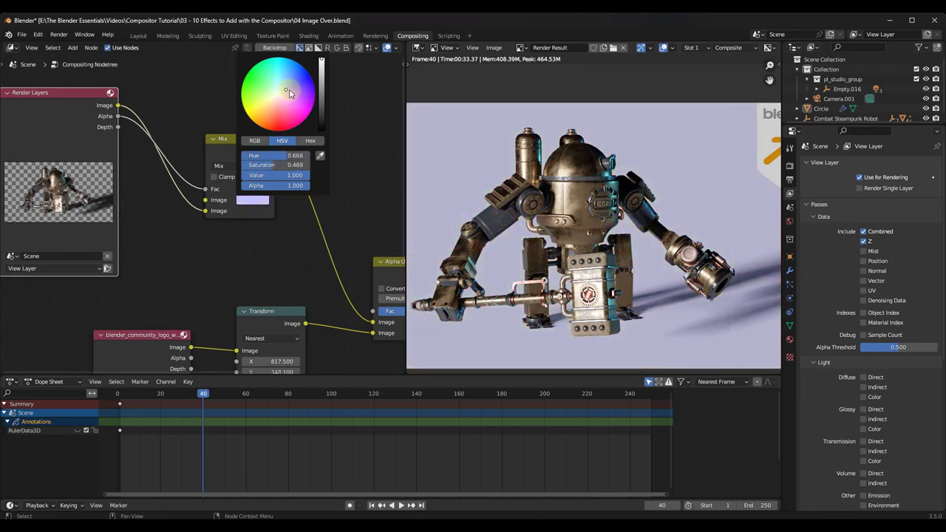
scroll(624, 197, down, 3)
scroll(624, 197, up, 2)
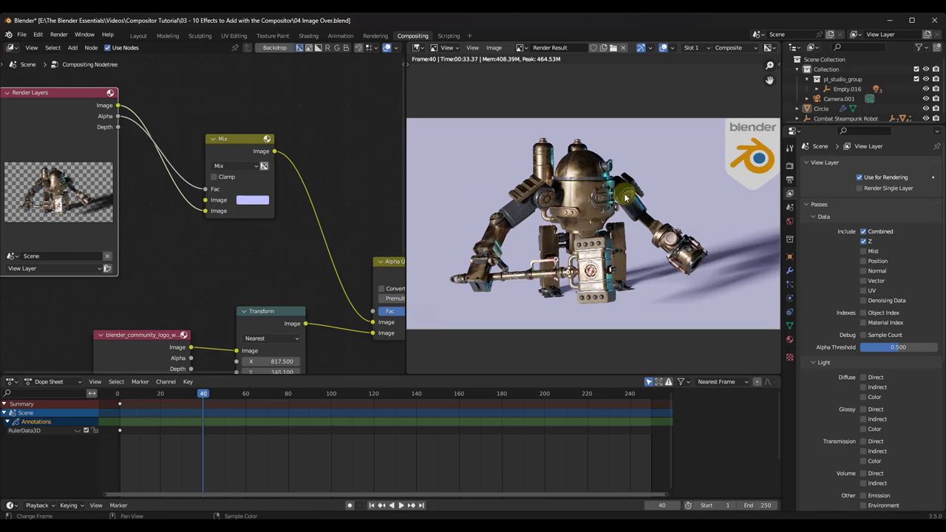
Step: Try a bright green and then a light pink as the Mix node's background colour
scroll(624, 197, down, 1)
click(252, 202)
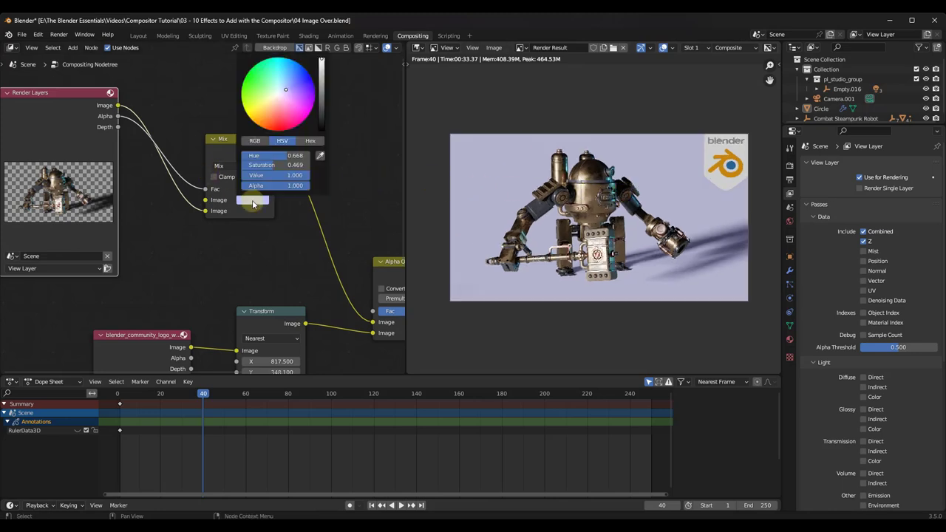
drag(277, 103, 254, 86)
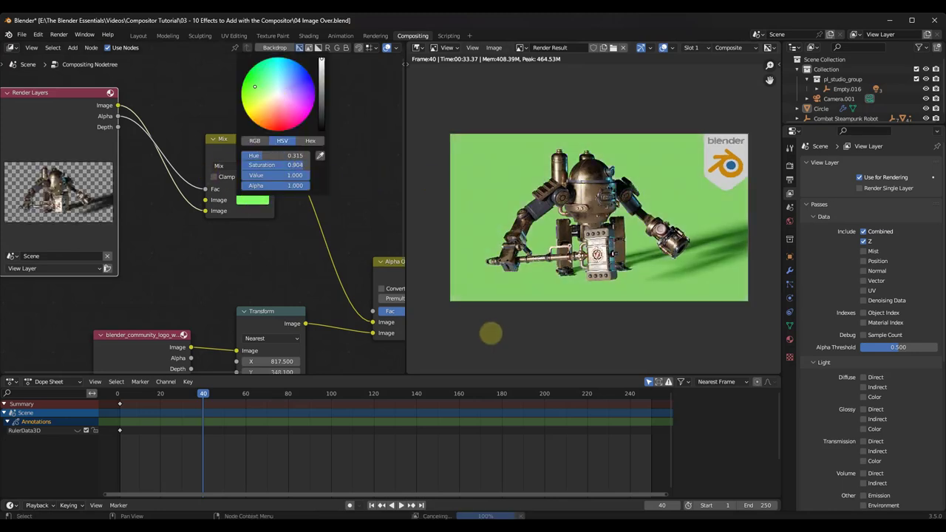
drag(491, 334, 516, 227)
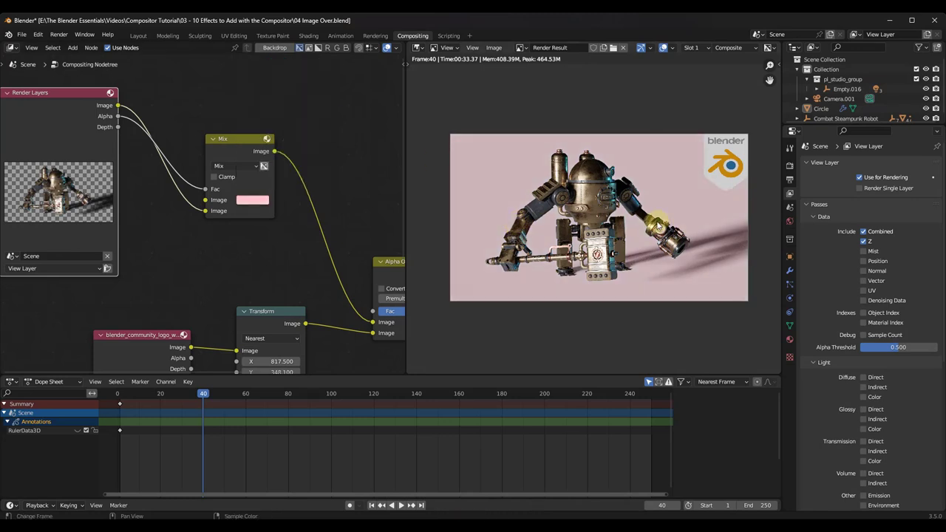
scroll(665, 229, up, 2)
scroll(636, 209, down, 2)
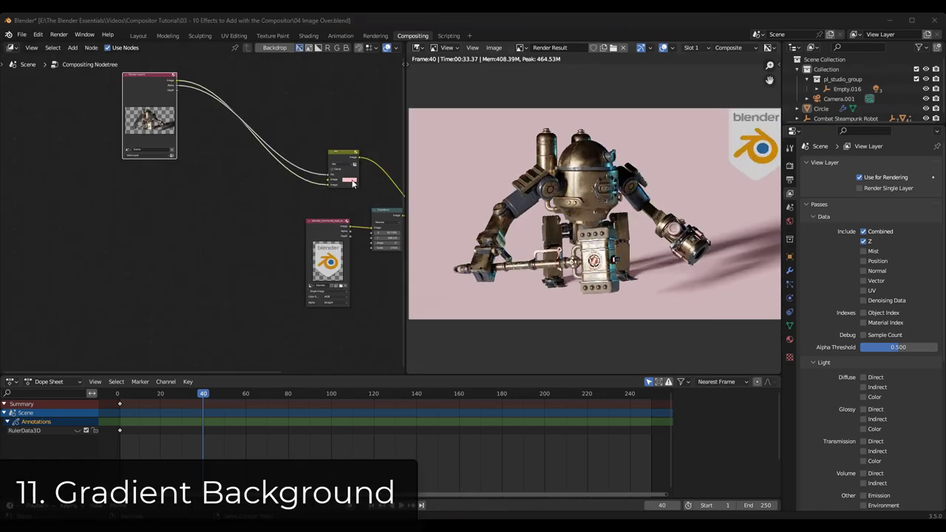
Step: Set the Mix node's background colour to a saturated blue
click(353, 179)
drag(367, 135, 356, 140)
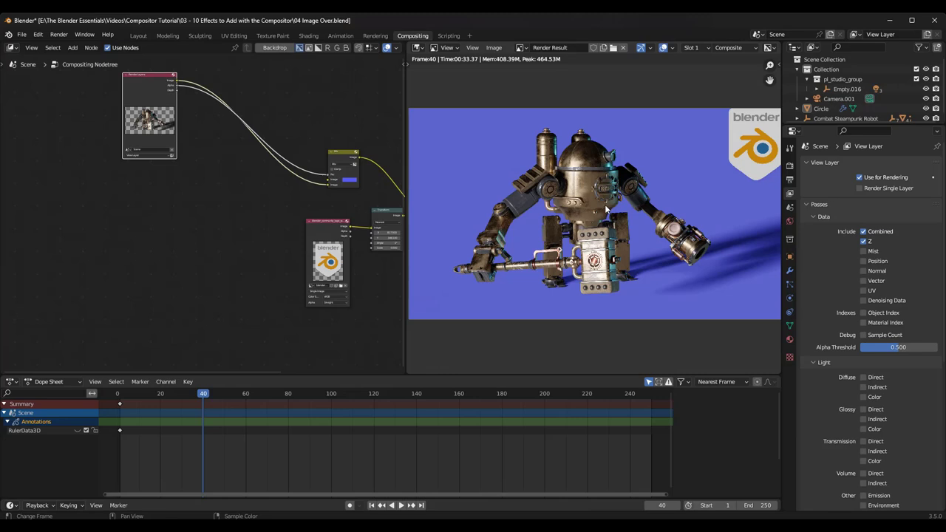
Step: Add an Ellipse Mask node in the empty area below the Render Layers node
click(160, 238)
key(shift+a)
click(164, 241)
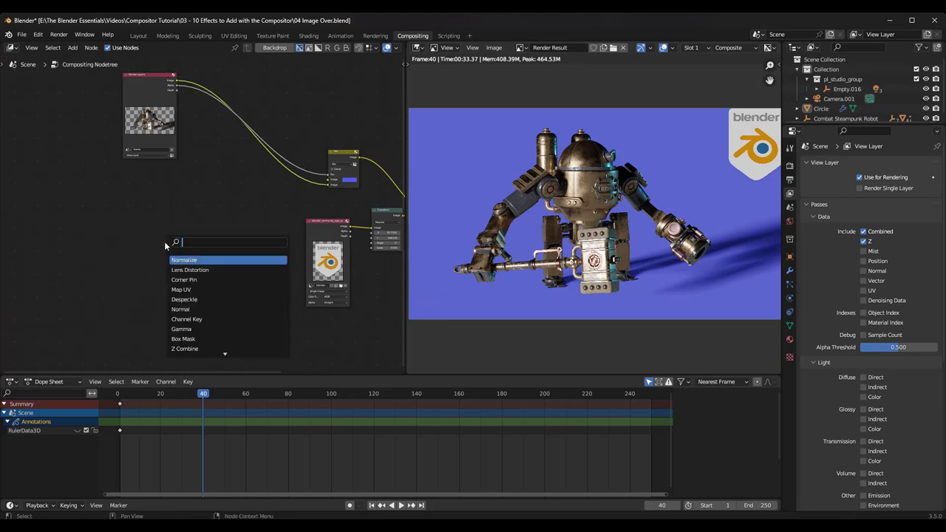
text(ell)
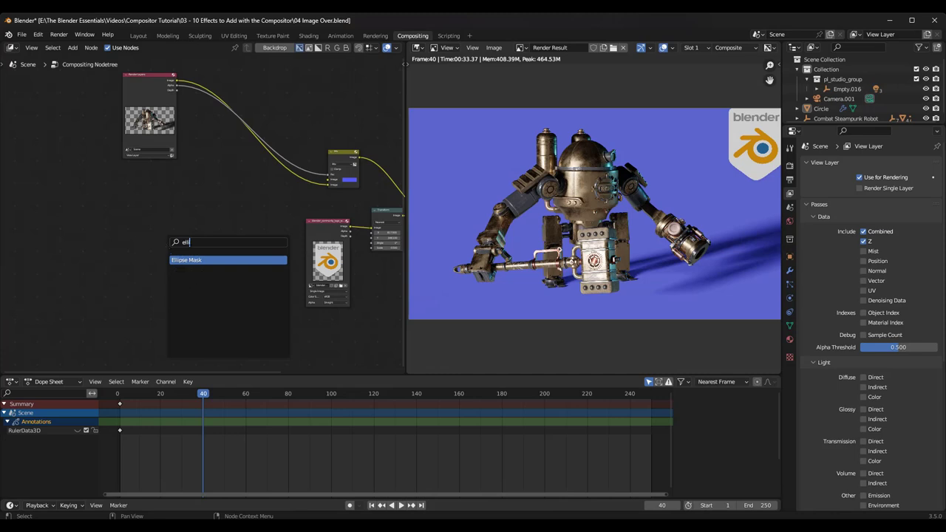
key(Return)
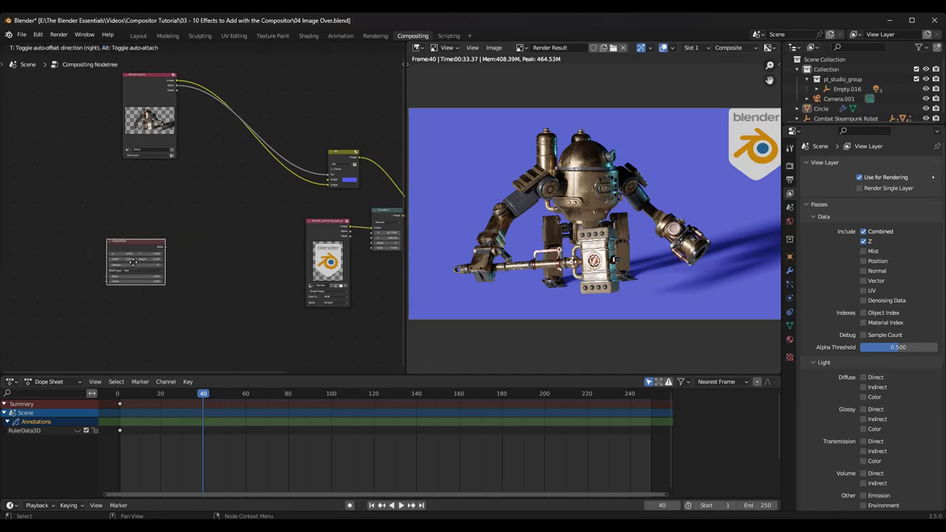
click(134, 262)
scroll(169, 248, down, 2)
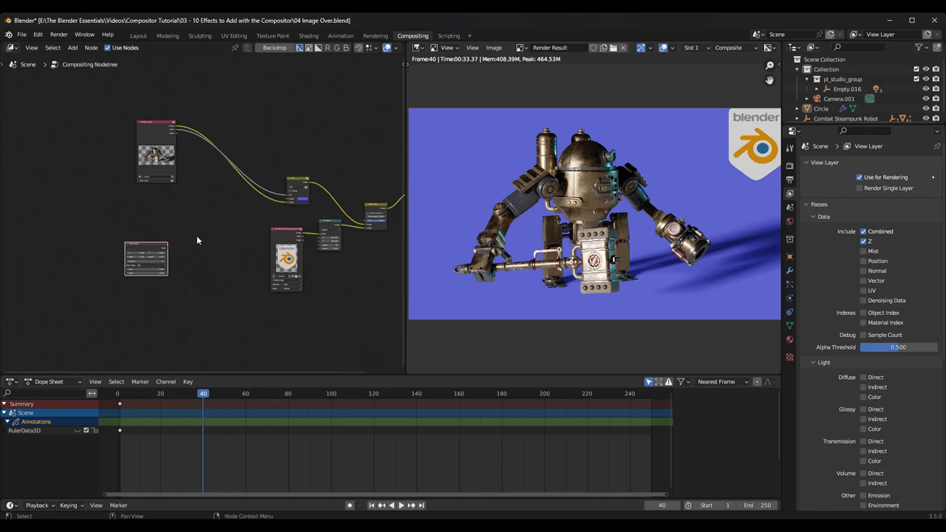
Step: Connect the Ellipse Mask's Mask output to the Image input of a new Viewer node and show the backdrop
scroll(145, 257, up, 3)
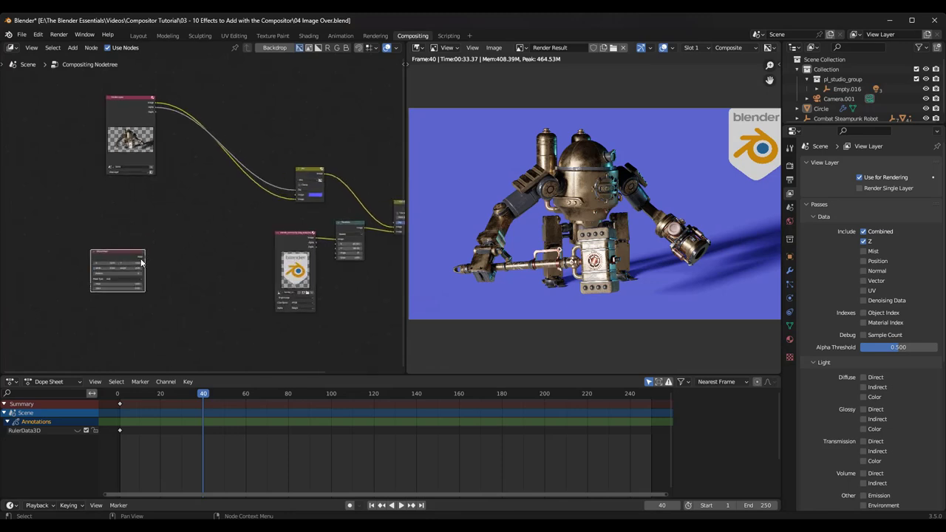
drag(146, 255, 262, 194)
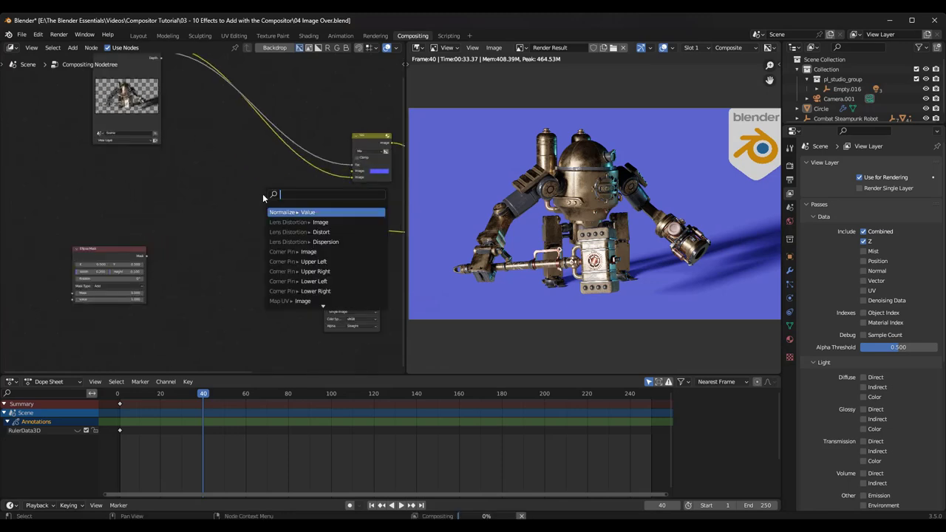
text(viewe)
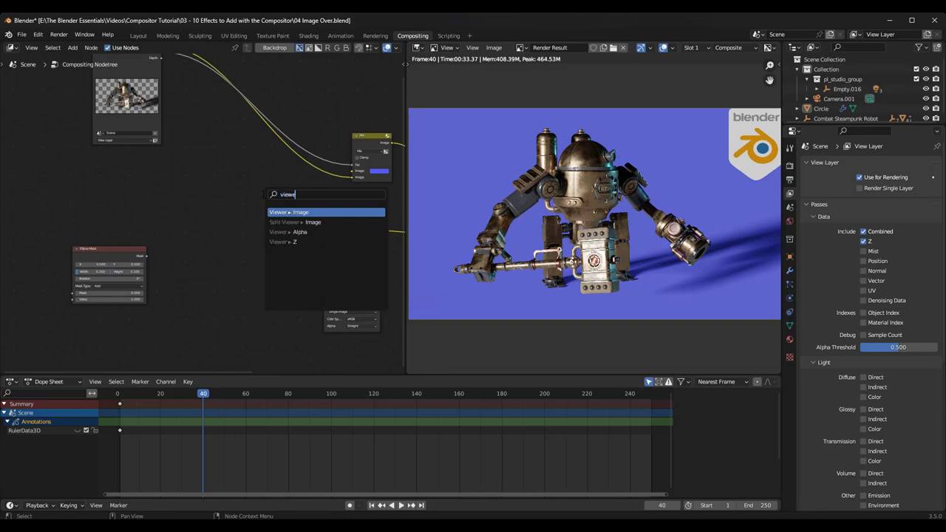
key(Return)
click(262, 200)
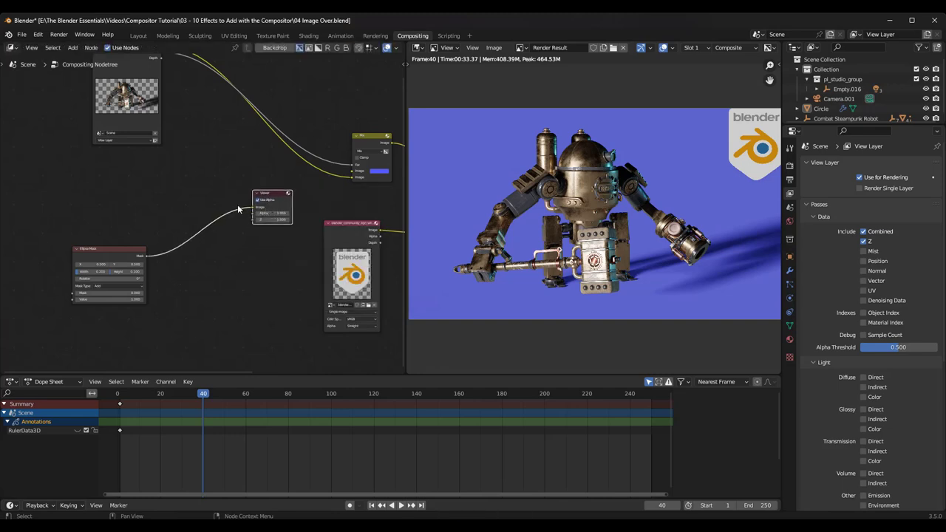
scroll(205, 191, down, 2)
scroll(205, 191, down, 1)
click(278, 48)
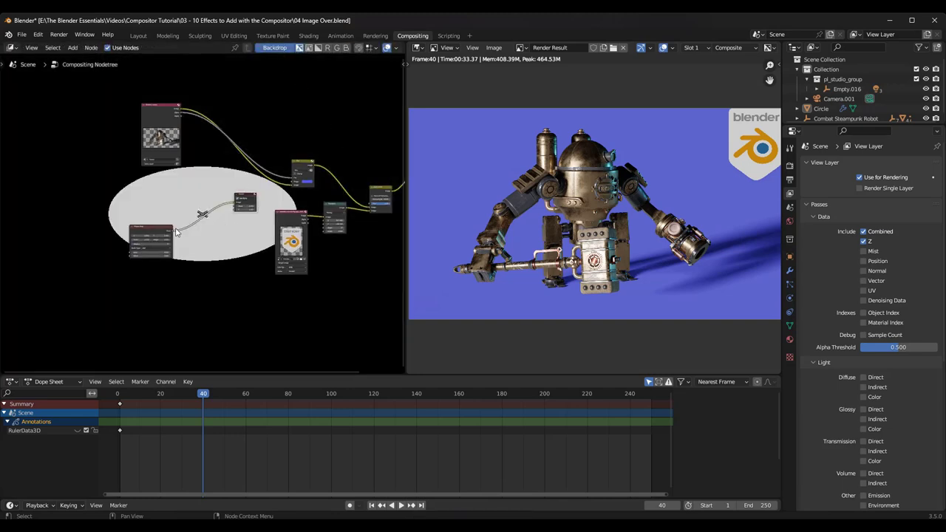
Step: Move the Ellipse Mask node aside and set its mask Width to 0.167 and Height to 0.150
scroll(176, 233, up, 1)
scroll(185, 221, up, 1)
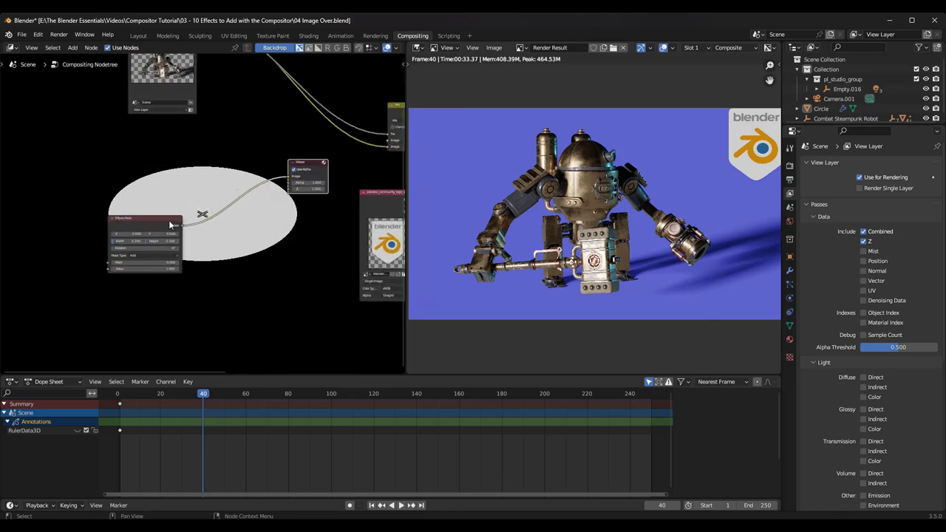
scroll(170, 224, up, 2)
scroll(156, 220, up, 1)
drag(151, 220, 78, 243)
scroll(256, 186, down, 3)
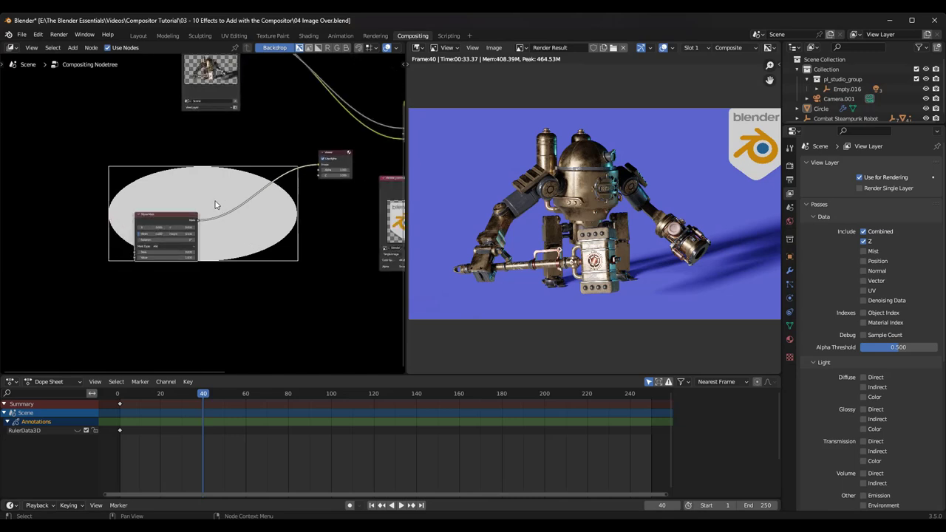
scroll(149, 231, up, 3)
mouse_move(152, 224)
mouse_down()
mouse_move(195, 224)
mouse_move(137, 224)
mouse_move(152, 224)
mouse_up()
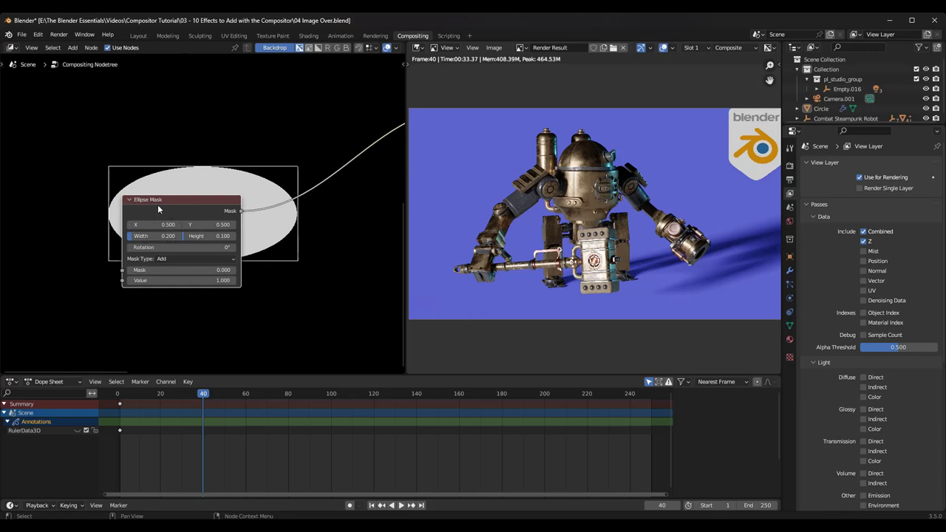
key(g)
click(89, 284)
drag(88, 283, 183, 279)
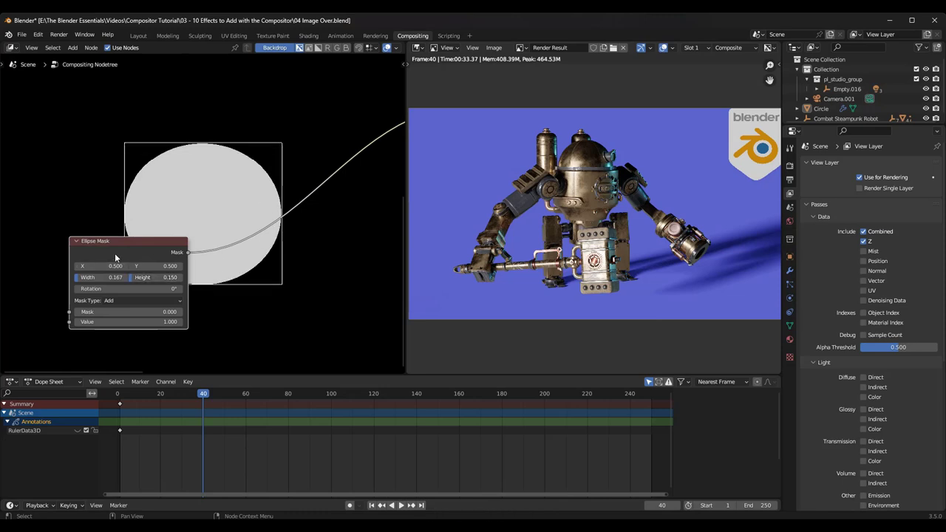
drag(115, 253, 91, 261)
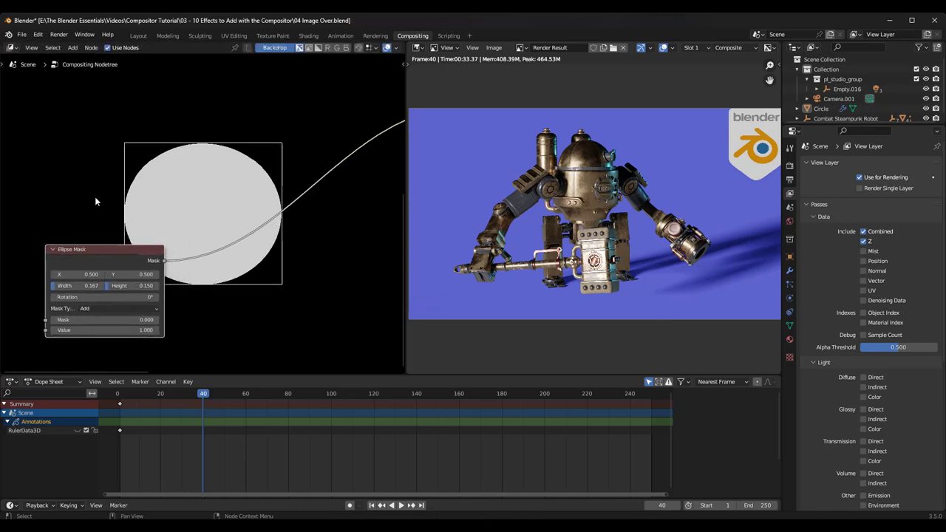
Step: Shift the Ellipse Mask node aside and add a Blur node between it and the Viewer node
scroll(170, 251, down, 3)
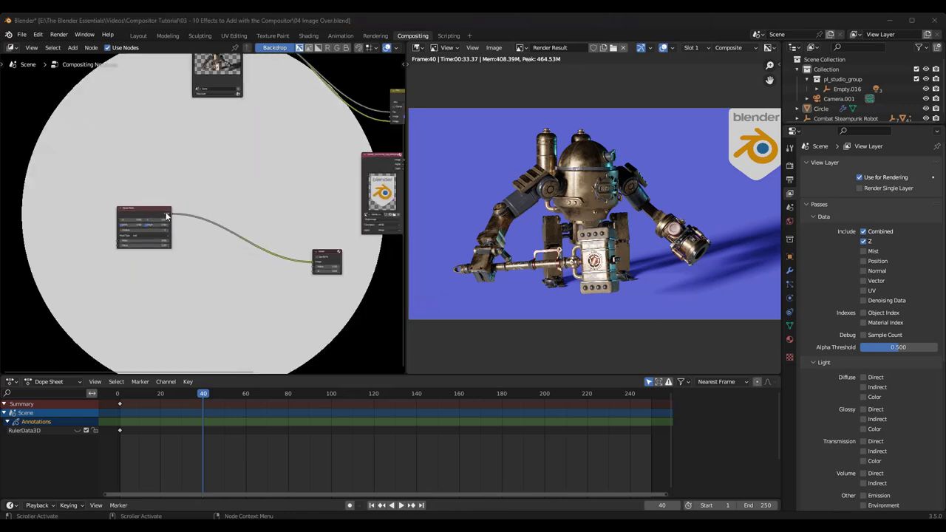
scroll(168, 216, up, 1)
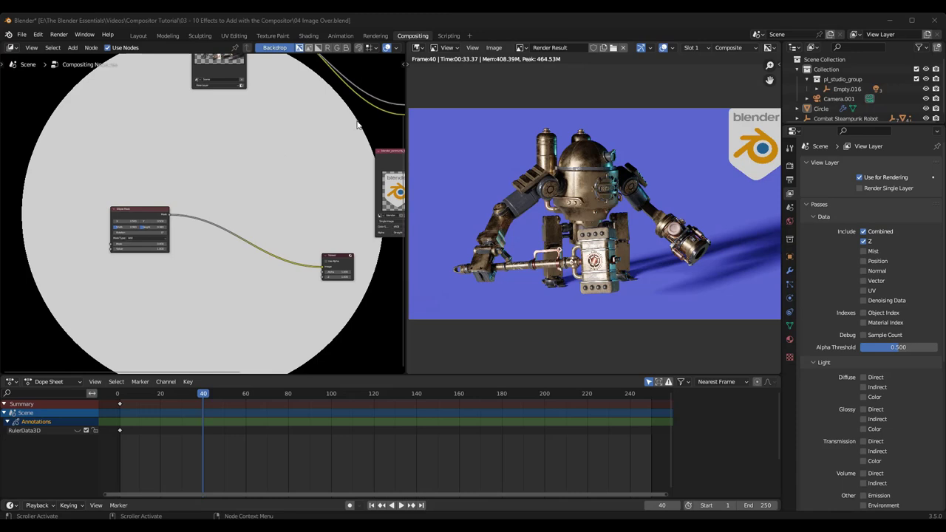
scroll(324, 138, down, 1)
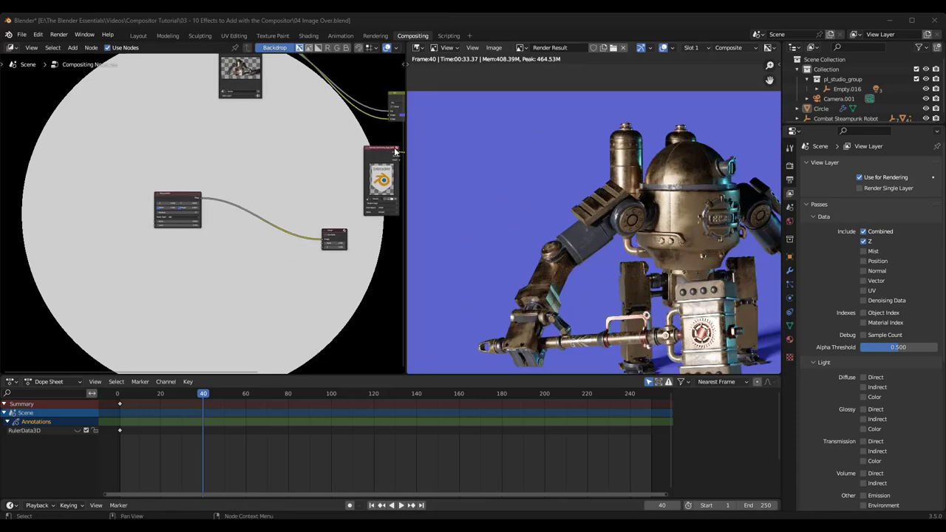
scroll(220, 206, up, 2)
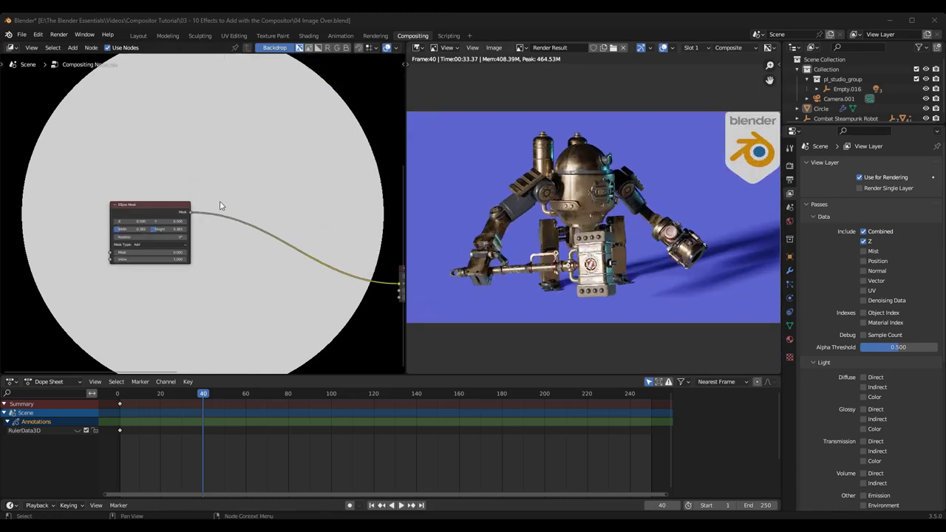
middle_drag(219, 206, 172, 205)
drag(105, 213, 89, 220)
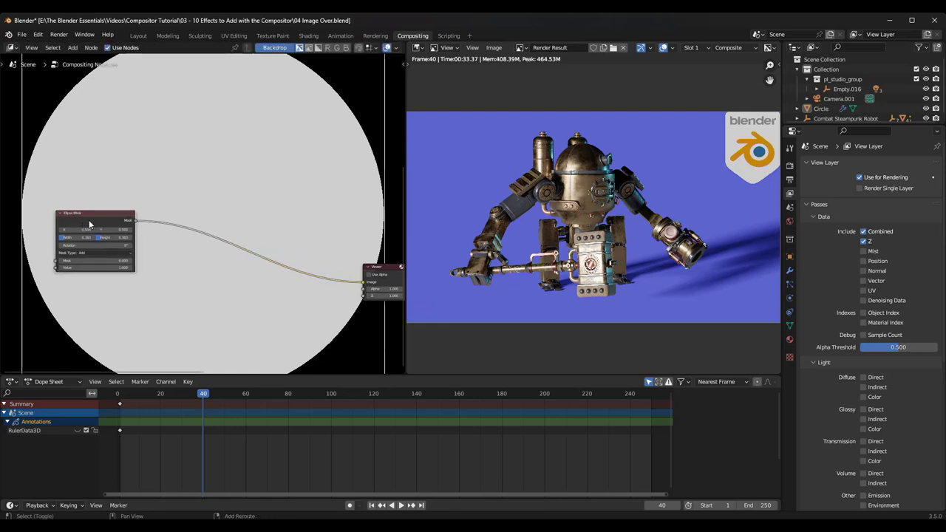
key(shift+a)
click(89, 220)
text(blur)
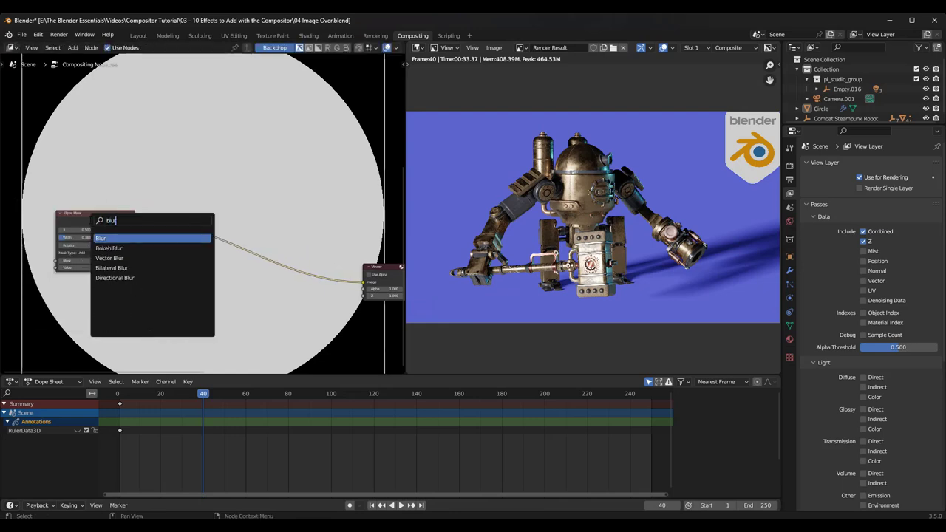
click(121, 235)
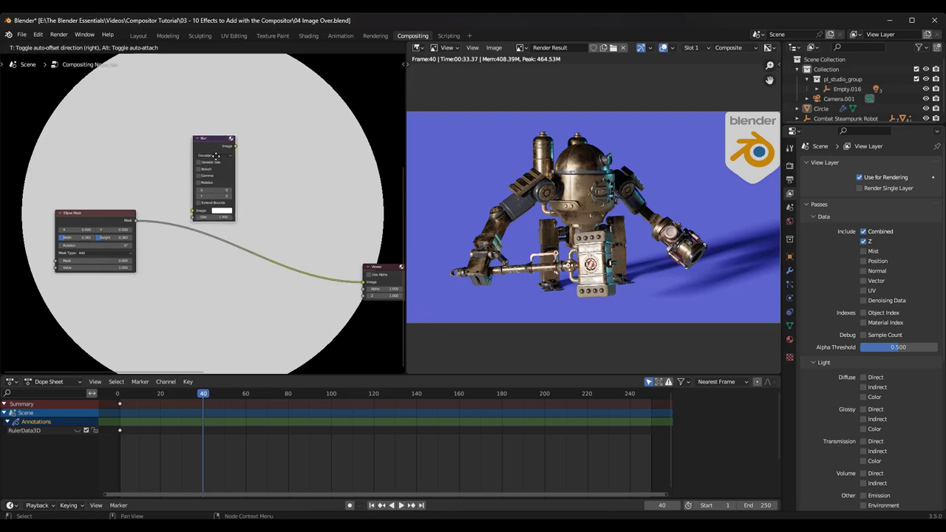
click(198, 185)
Step: Connect the Ellipse Mask's Mask output to the Blur node's Image input and the Blur output to the Viewer
drag(136, 222, 192, 212)
drag(234, 145, 363, 283)
scroll(286, 226, down, 1)
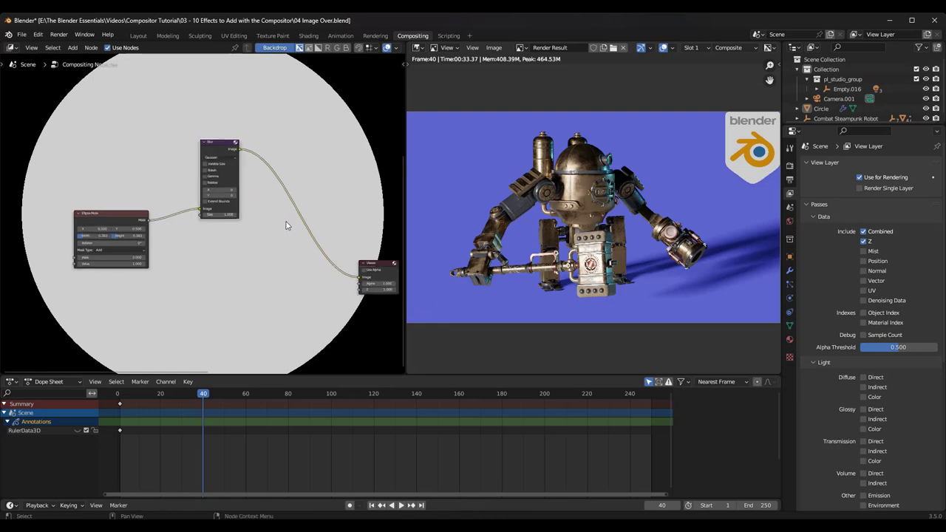
Step: Set the Blur node's X size to 102 and Y size to 118
scroll(255, 194, up, 3)
scroll(252, 194, down, 2)
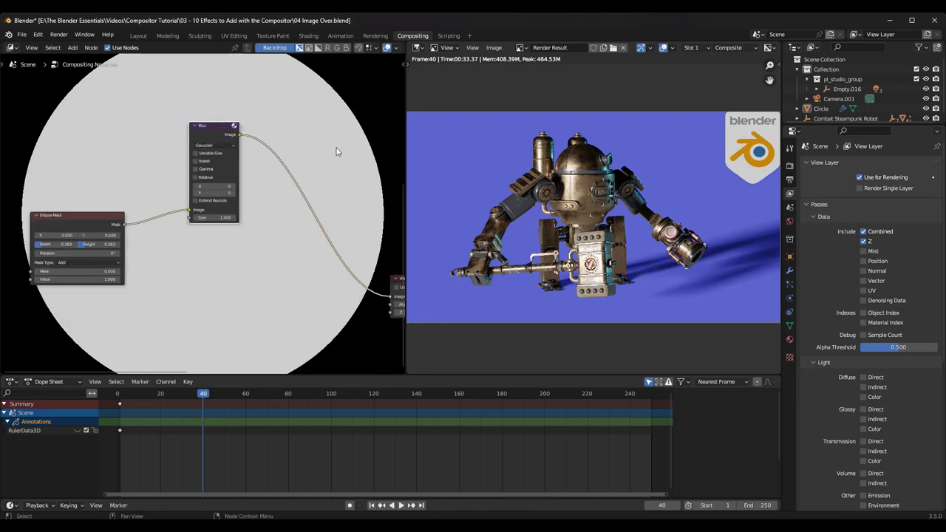
scroll(211, 185, up, 4)
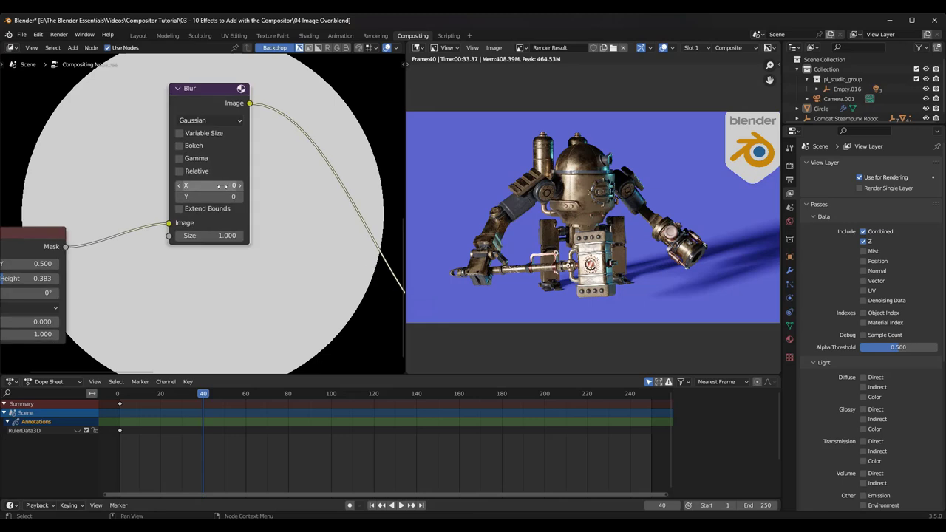
mouse_move(210, 185)
mouse_down()
mouse_move(222, 185)
mouse_move(221, 197)
mouse_up()
click(196, 185)
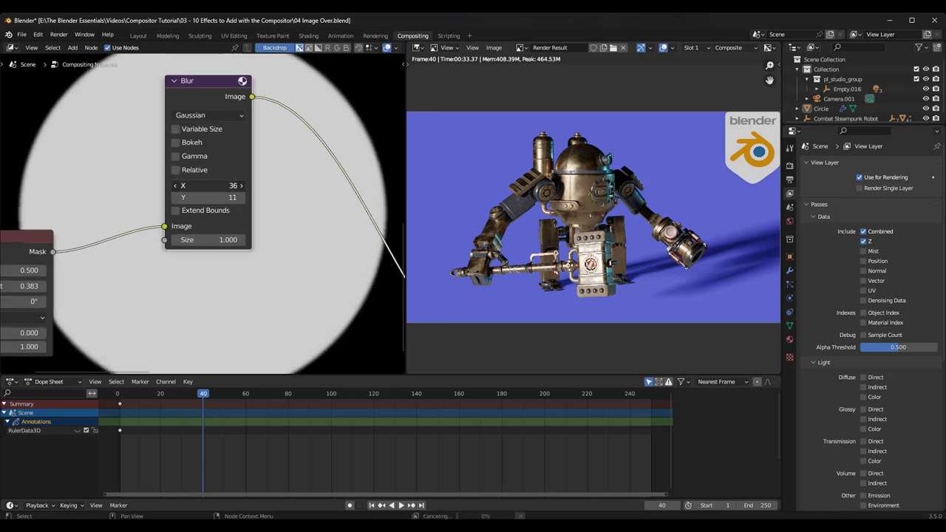
text(102)
key(Return)
click(192, 198)
text(118)
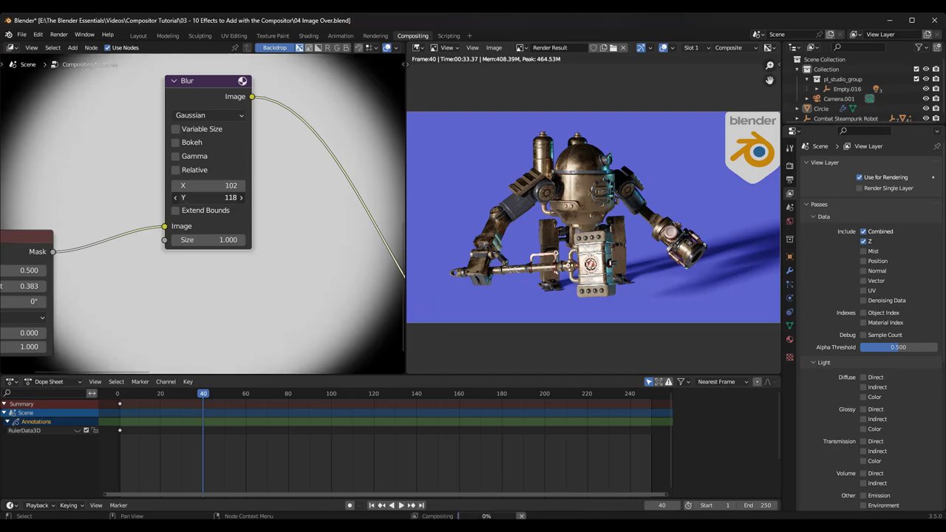
key(Return)
Step: Shrink the Ellipse Mask to a Width of about 0.233 and a Height of about 0.183
scroll(292, 174, down, 2)
scroll(292, 174, down, 2)
scroll(293, 100, down, 1)
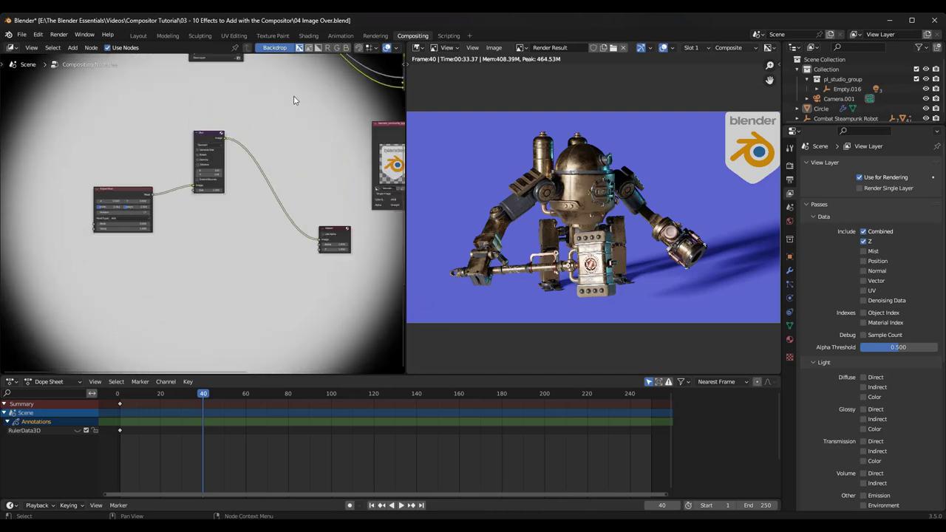
scroll(102, 209, up, 4)
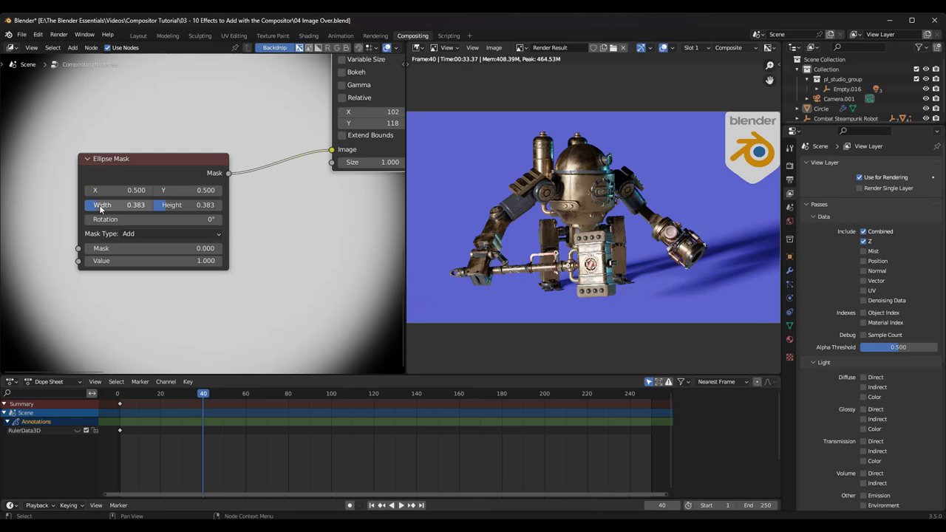
drag(111, 205, 85, 204)
drag(185, 205, 87, 205)
scroll(106, 174, down, 2)
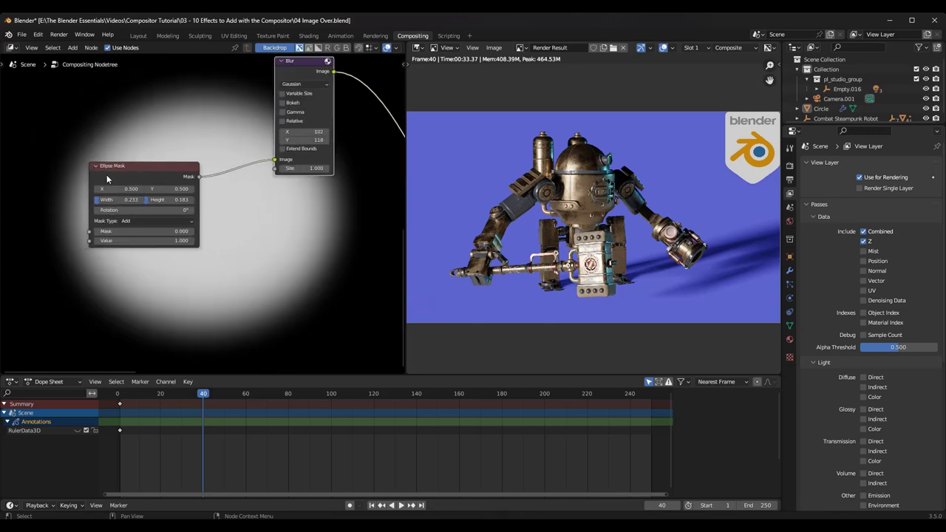
scroll(232, 215, down, 1)
scroll(222, 173, down, 4)
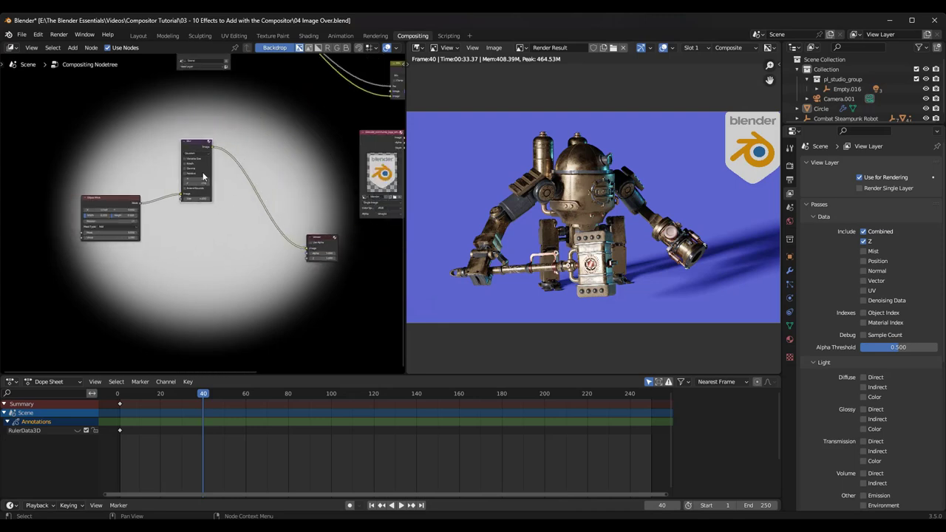
Step: Connect the Blur node's Image output to the Mix node's first Image input to use the blurred ellipse as background
middle_drag(273, 166, 226, 187)
scroll(179, 182, up, 1)
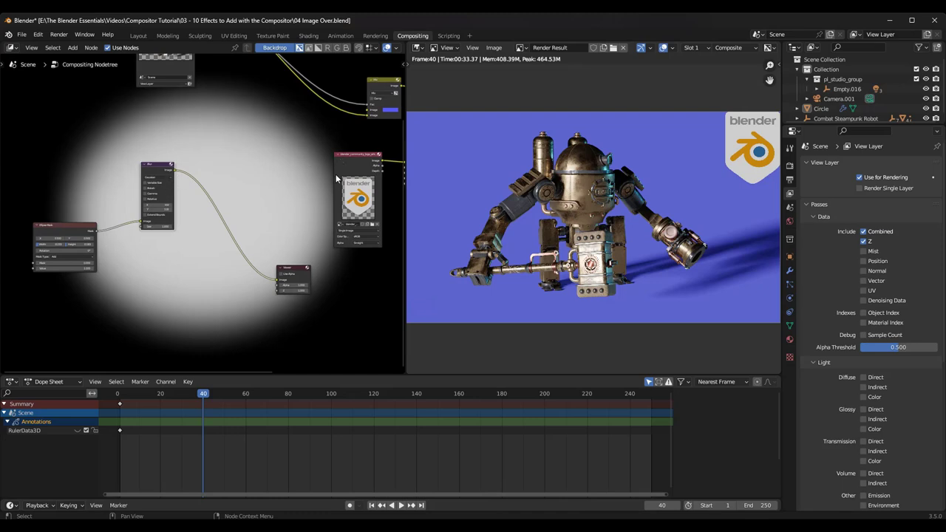
middle_drag(285, 239, 268, 238)
scroll(137, 200, up, 4)
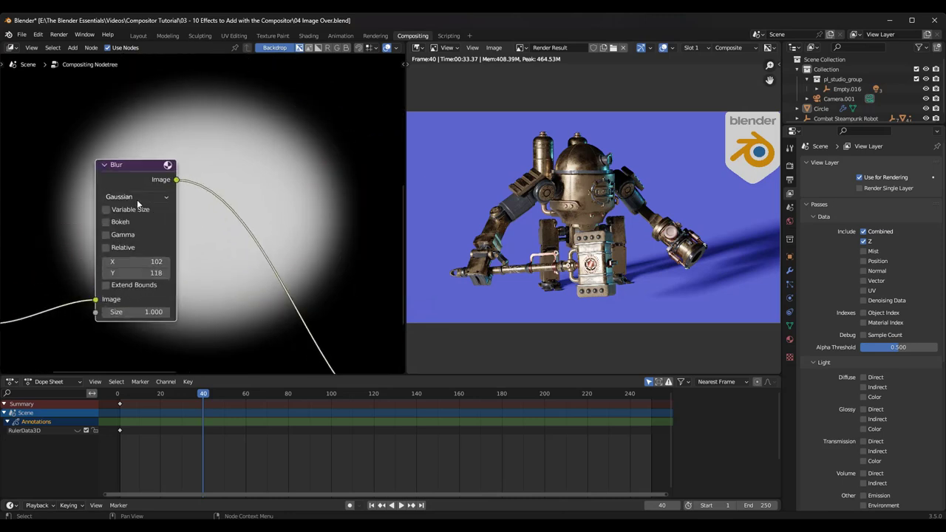
scroll(139, 200, down, 5)
scroll(178, 187, up, 4)
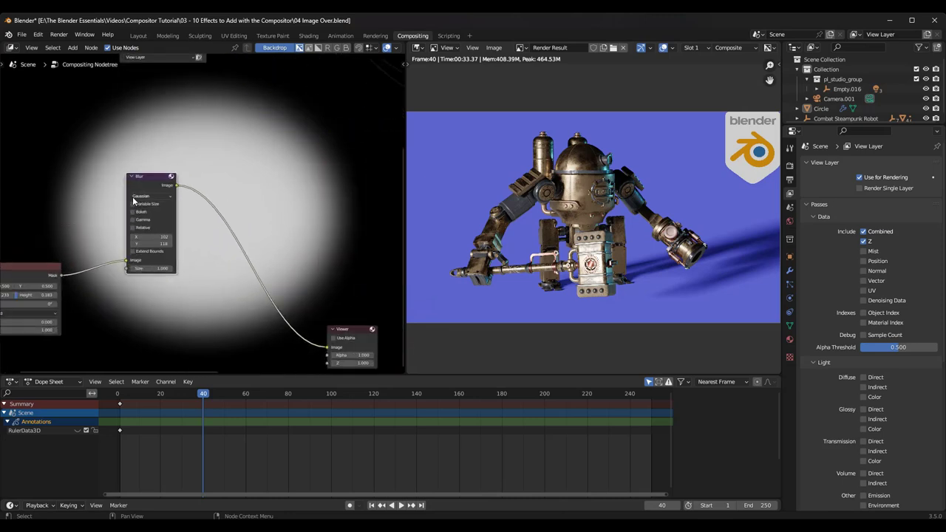
scroll(177, 188, down, 2)
drag(178, 182, 386, 122)
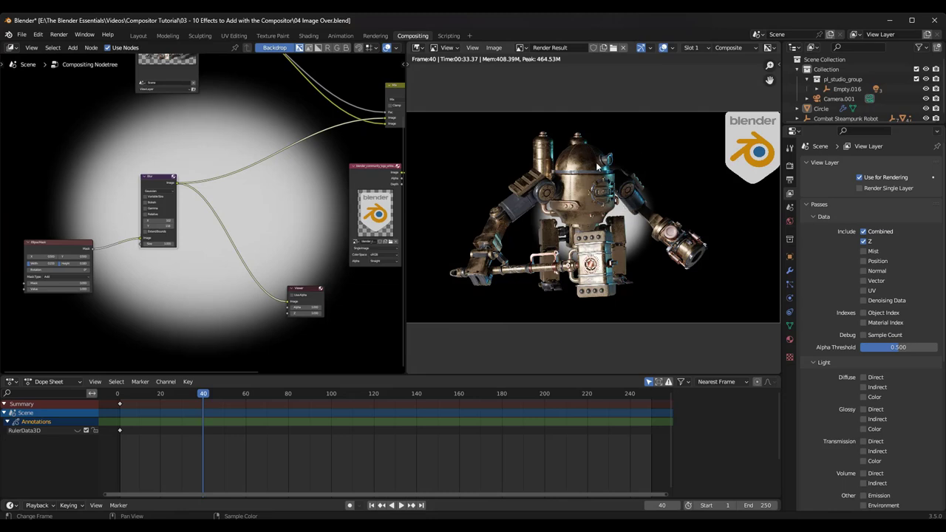
scroll(35, 263, up, 4)
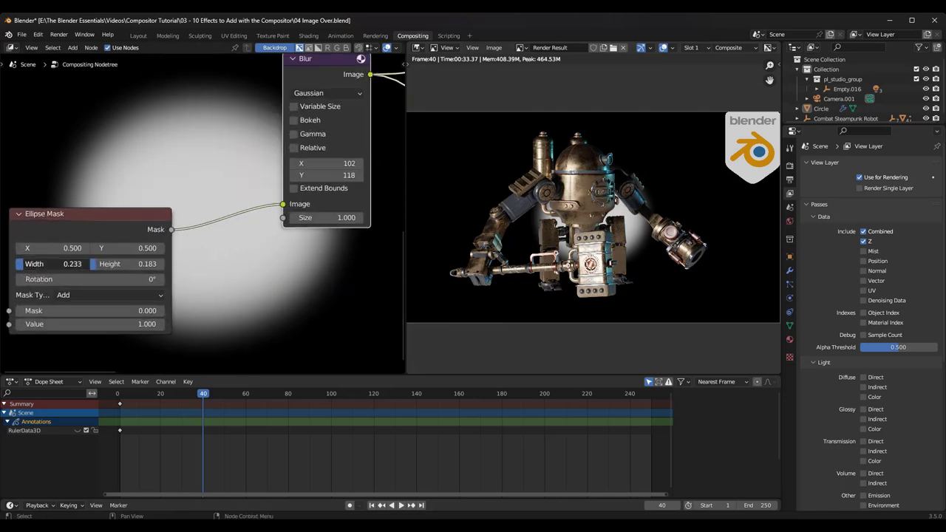
Step: Enlarge the Ellipse Mask to a Width of about 0.433 and Height of about 0.383, and set its X position to 0.45
drag(36, 263, 185, 265)
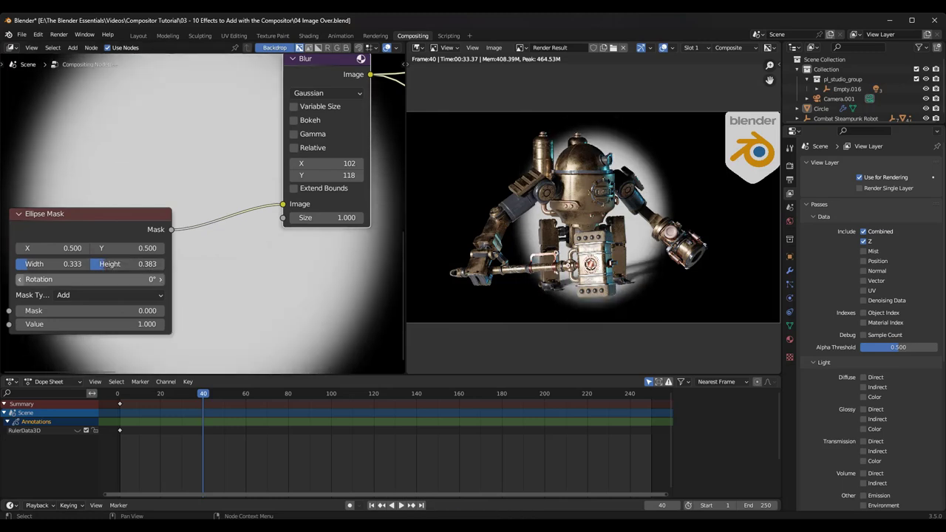
drag(45, 263, 66, 263)
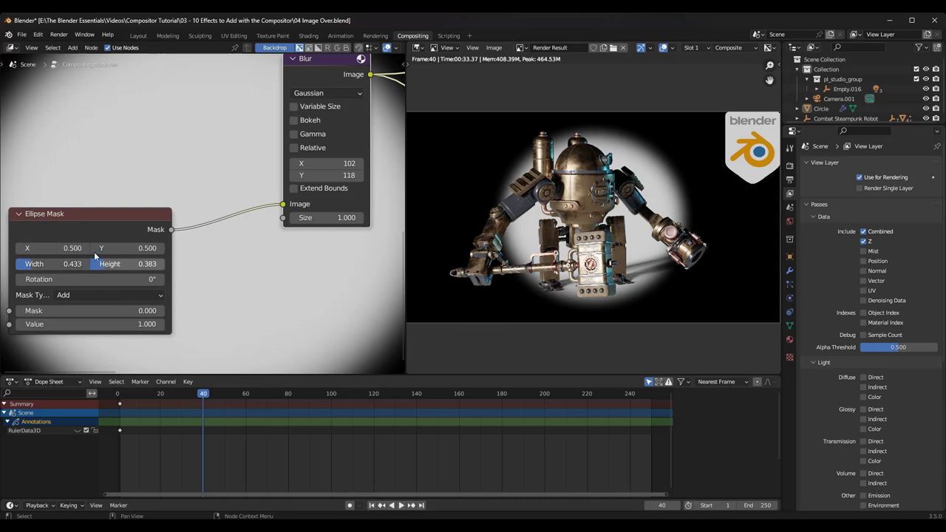
drag(51, 248, 74, 249)
click(52, 248)
text(0.45)
key(Return)
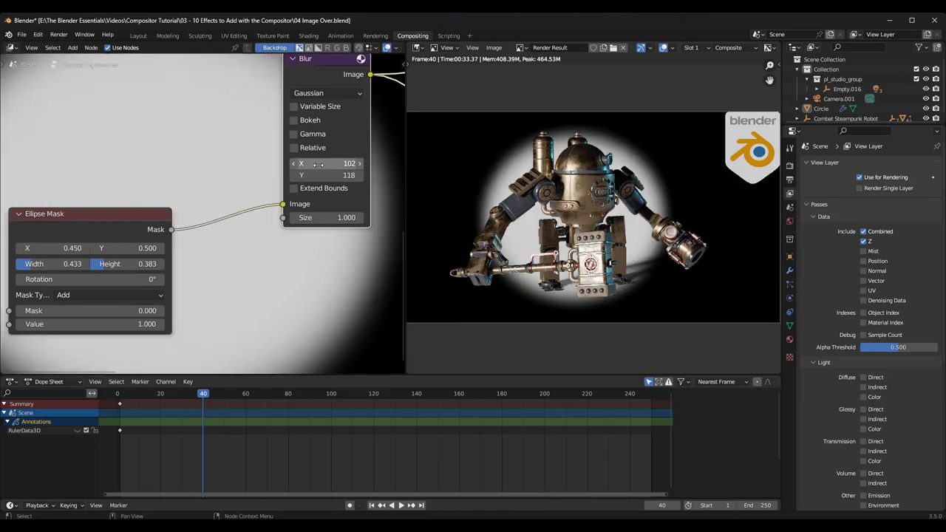
Step: Increase the Blur node's size to about 147 in X and 216 in Y, and switch its filter to Fast Gaussian
drag(325, 163, 369, 176)
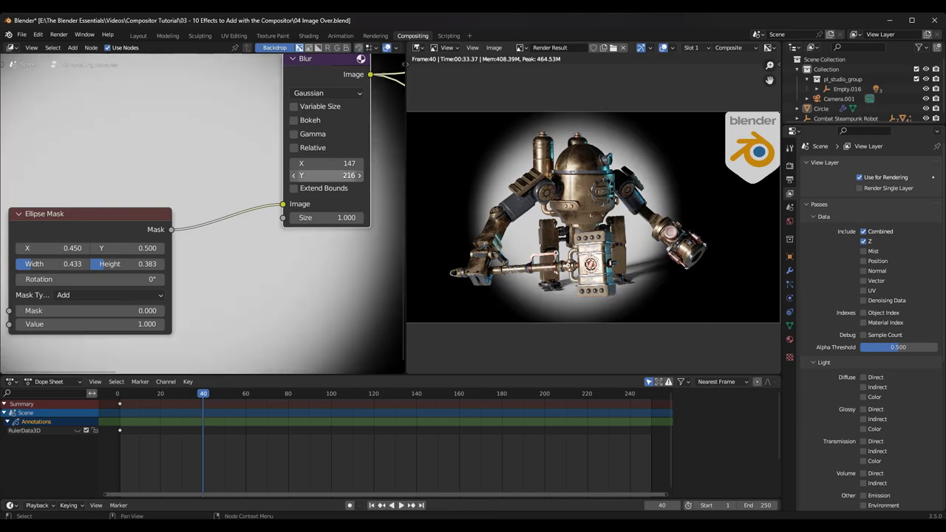
click(322, 95)
click(325, 177)
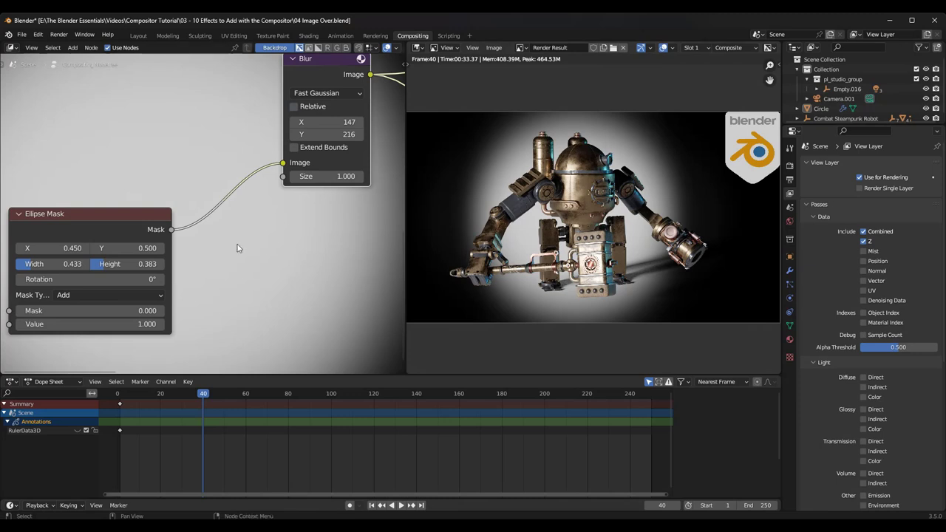
Step: Insert a second Mix node between the Blur and Mix nodes, with the Blur output feeding its second Image input
scroll(222, 237, down, 6)
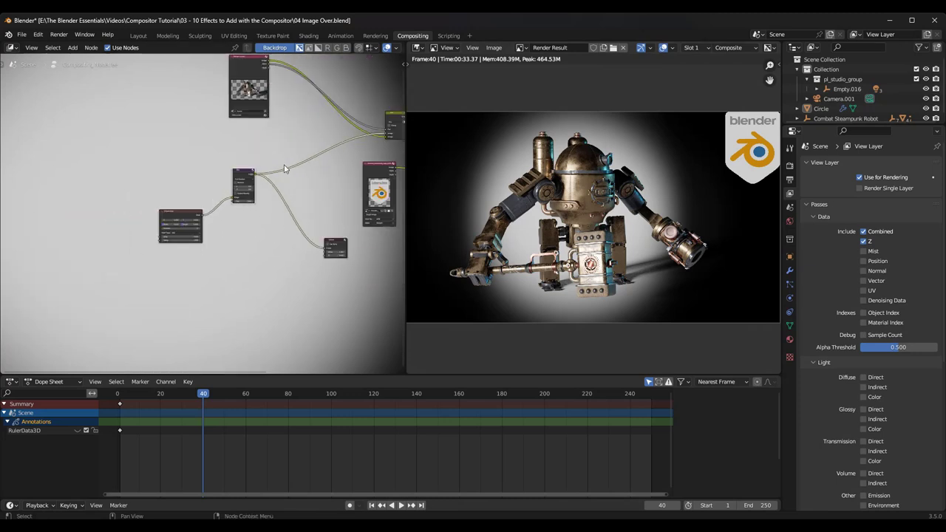
scroll(285, 169, up, 2)
middle_drag(244, 173, 195, 184)
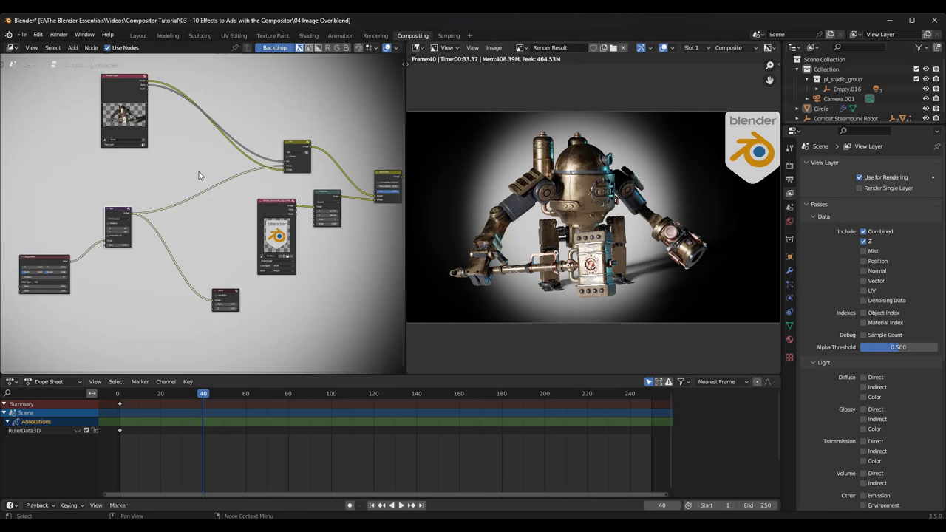
scroll(193, 178, up, 3)
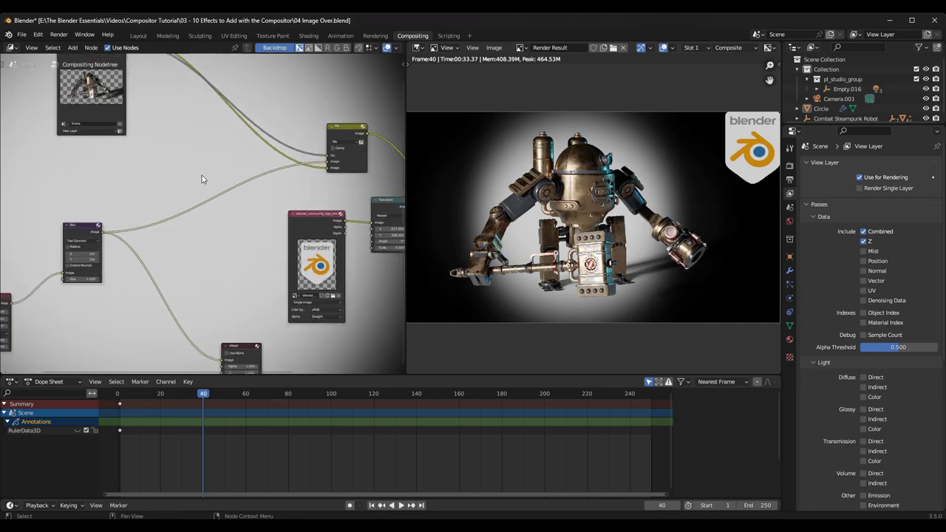
middle_drag(217, 174, 226, 174)
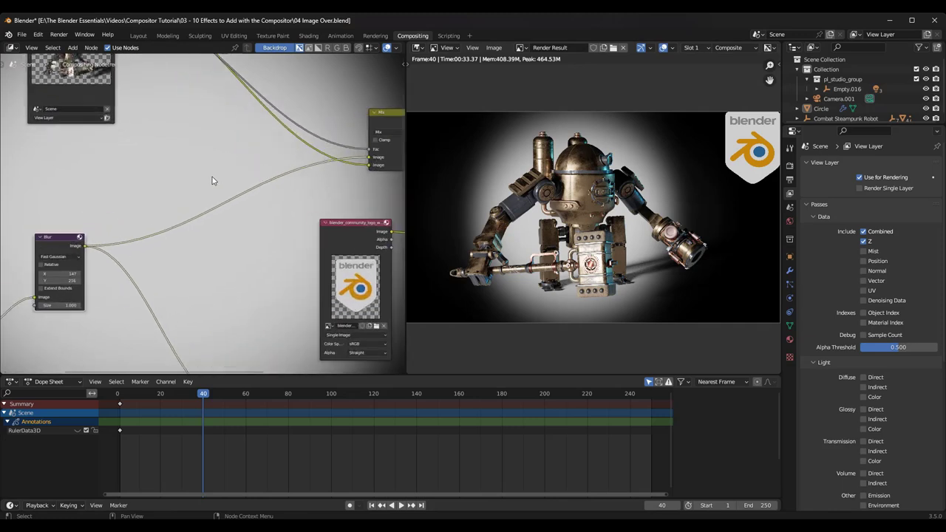
key(shift+a)
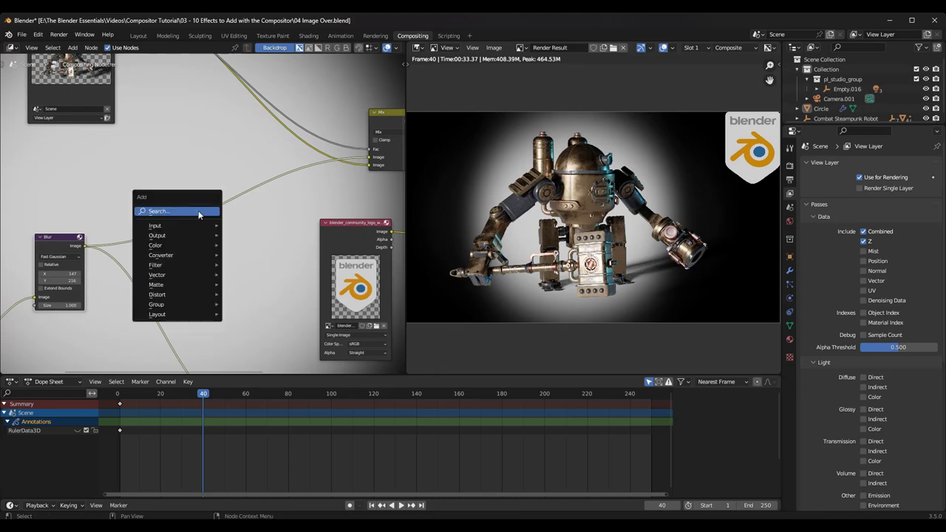
click(201, 213)
text(mix)
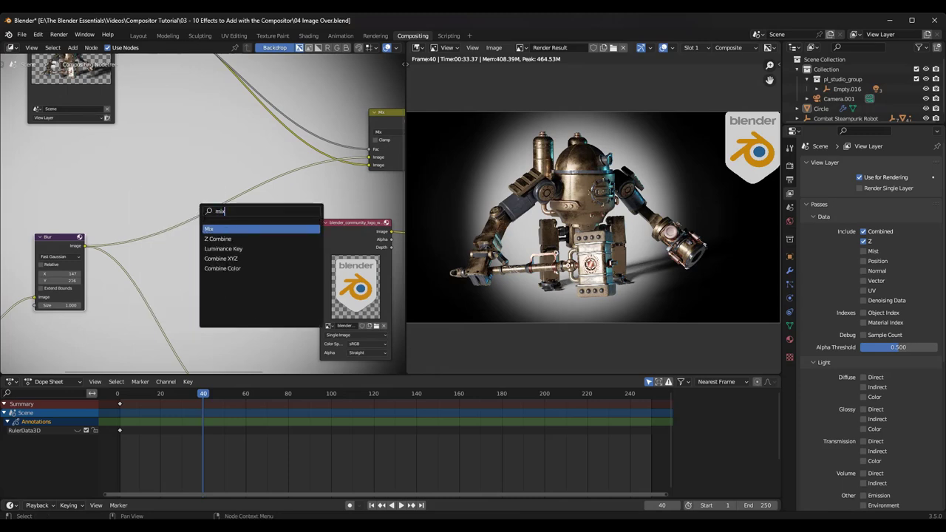
click(213, 228)
click(198, 211)
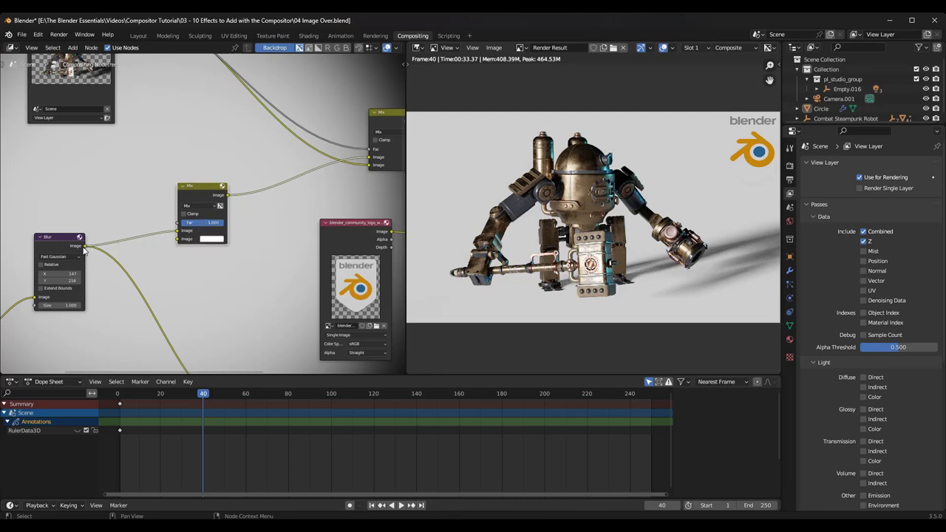
drag(84, 247, 143, 213)
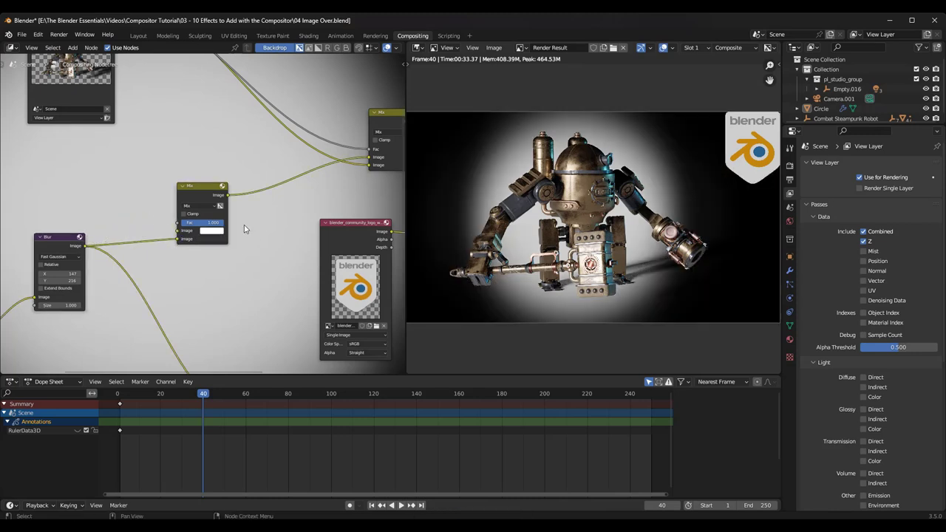
Step: Set the new Mix node's blend mode to Add and its Image color to blue with Hue about 0.662 and Saturation about 0.967
scroll(214, 198, up, 4)
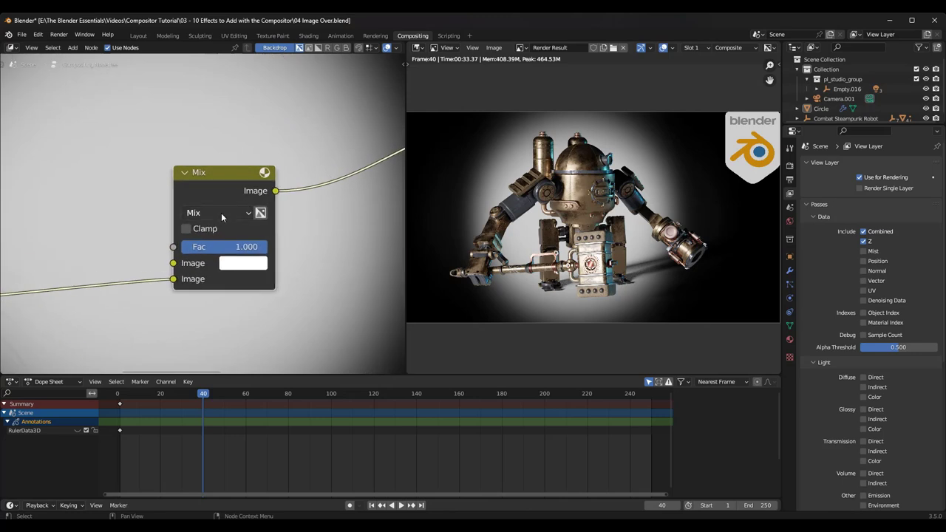
click(219, 213)
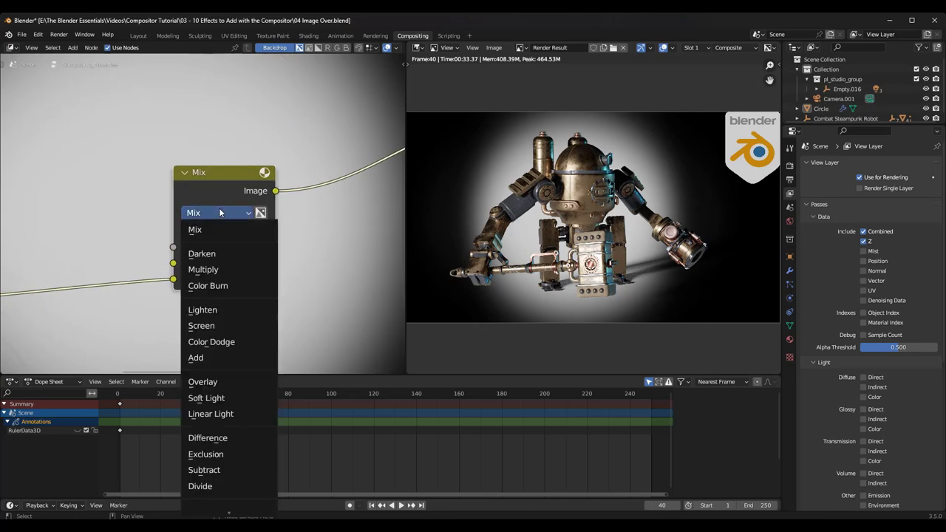
click(212, 357)
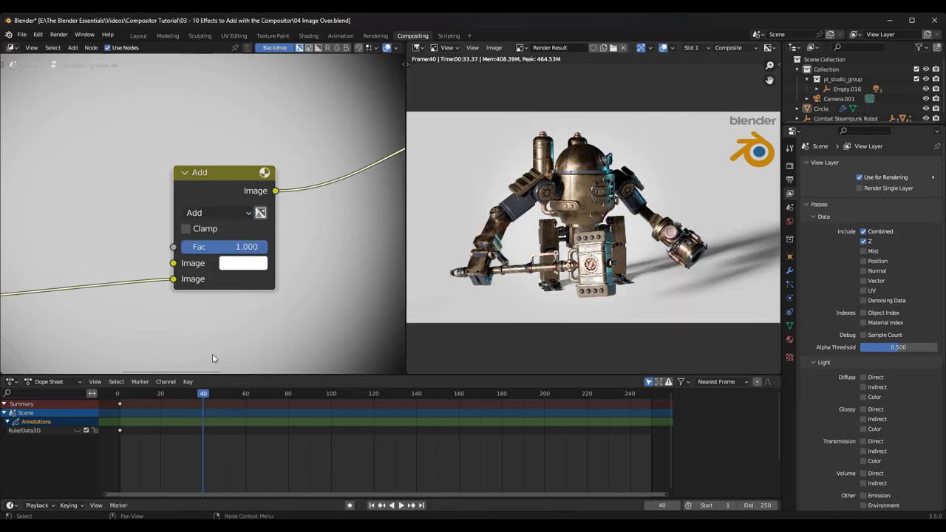
click(244, 263)
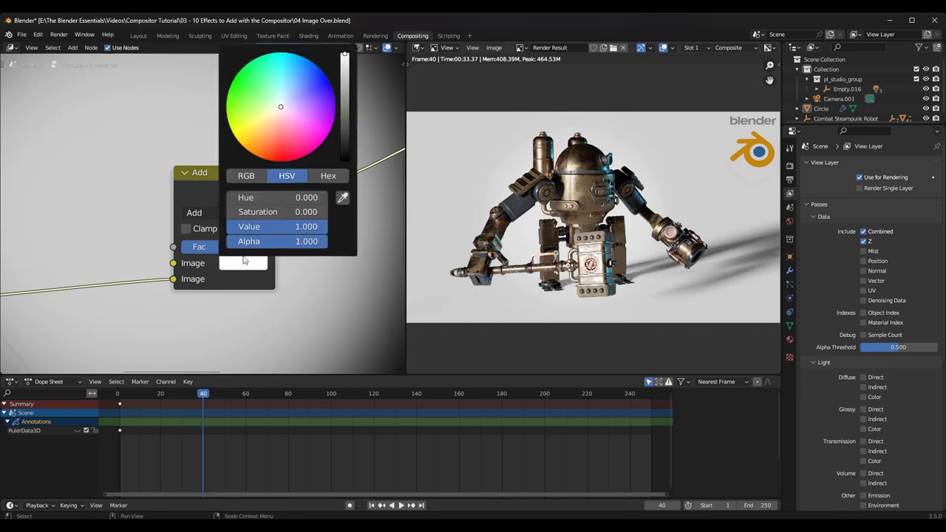
drag(286, 112, 316, 81)
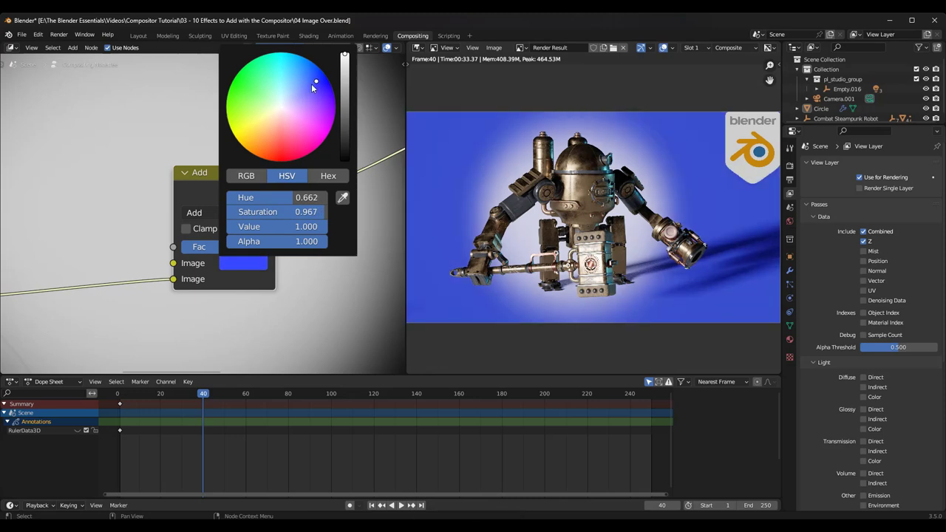
Step: Enlarge the Ellipse Mask to a Width of about 0.717 and a Height of about 0.600
scroll(230, 252, down, 2)
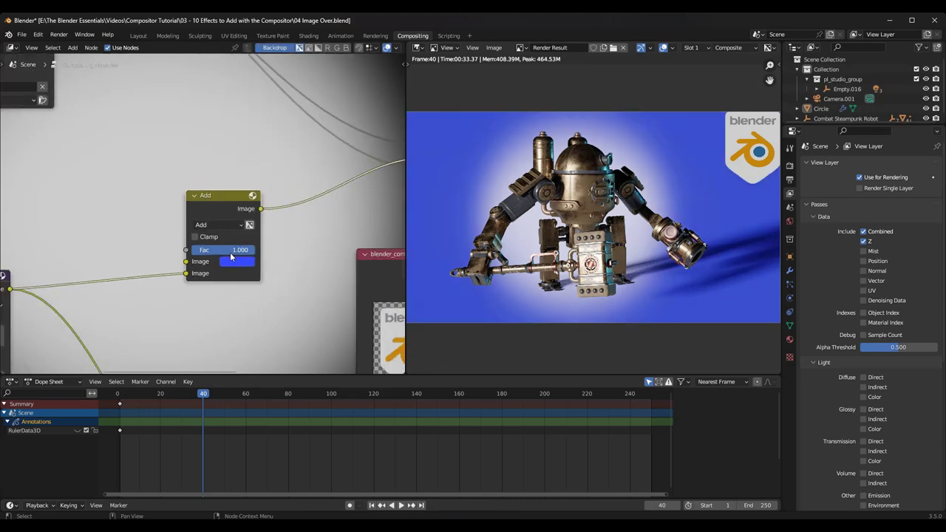
scroll(251, 231, down, 3)
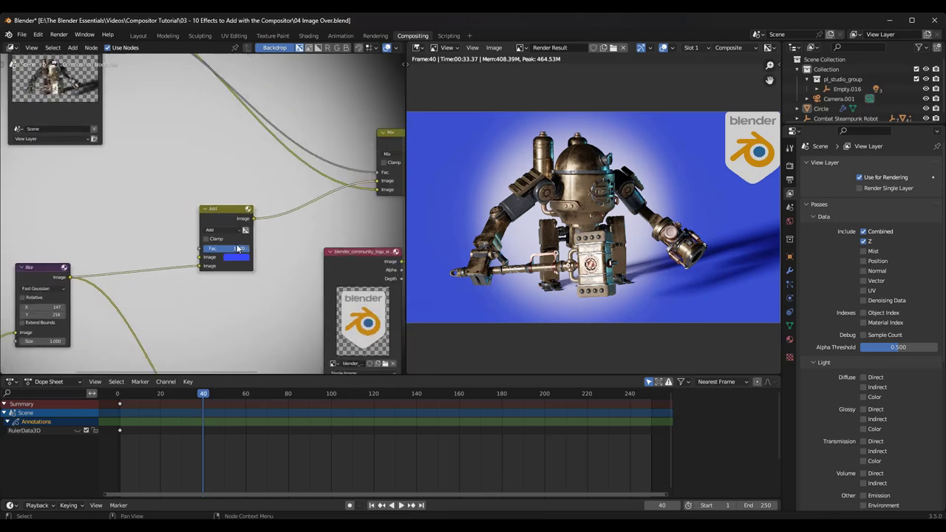
scroll(282, 207, down, 1)
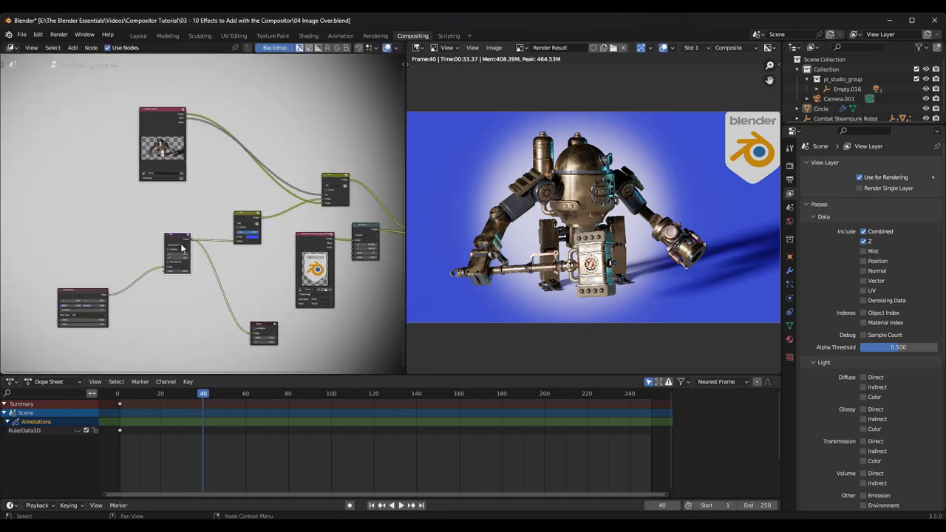
scroll(195, 249, up, 3)
scroll(198, 249, down, 3)
scroll(133, 290, up, 5)
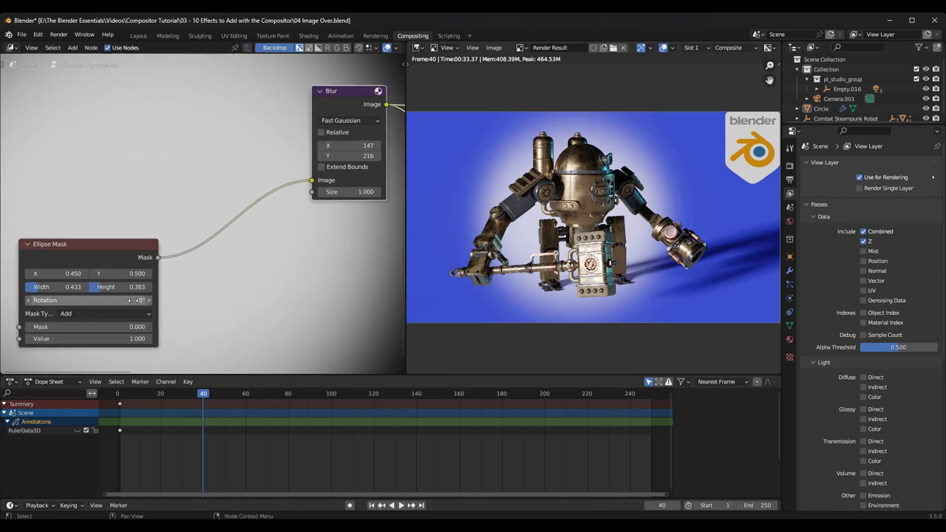
middle_drag(115, 299, 188, 278)
scroll(188, 278, up, 2)
drag(74, 257, 226, 252)
Step: Cut the link between the Blur and Viewer nodes and turn off the backdrop in the node editor
scroll(184, 205, down, 4)
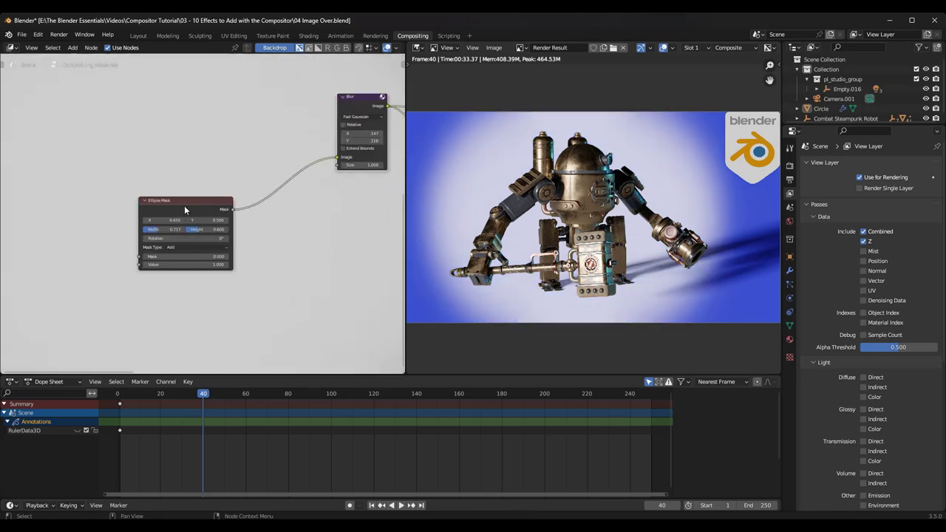
middle_drag(280, 193, 234, 208)
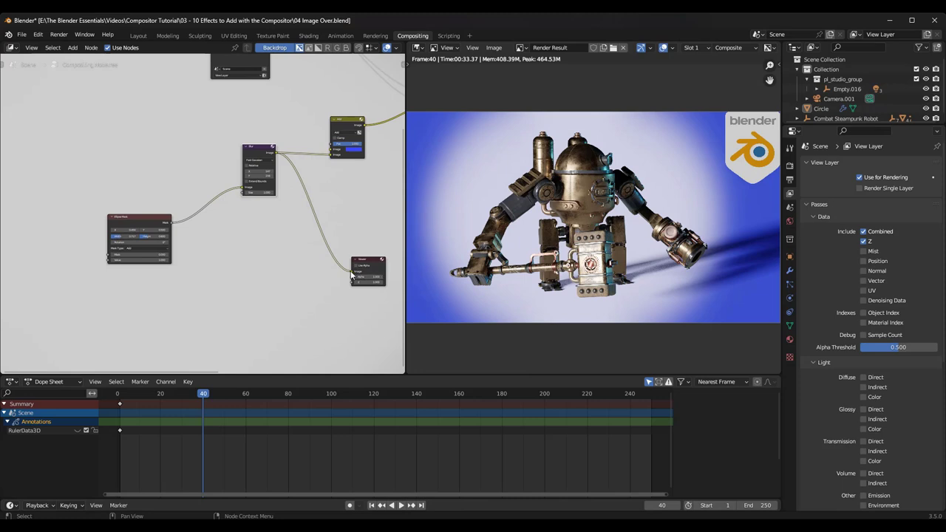
ctrl+right_drag(299, 222, 323, 226)
click(273, 48)
Step: Move the Ellipse Mask node aside and insert an Invert node on the link between it and the Blur node
scroll(176, 210, up, 4)
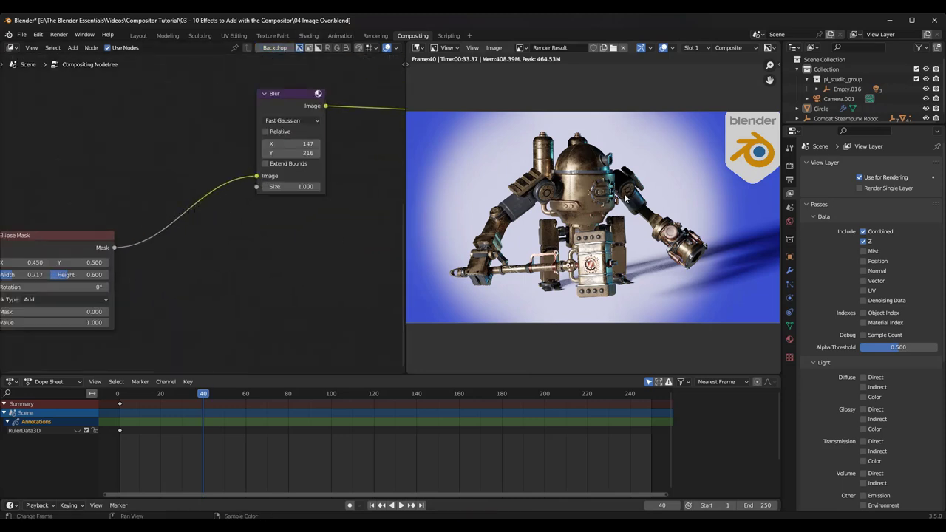
scroll(80, 241, up, 2)
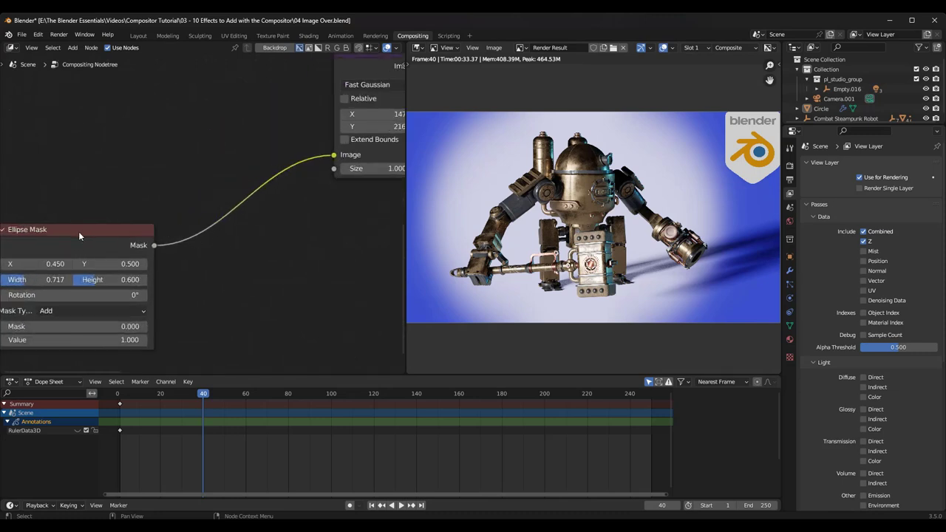
drag(78, 235, 28, 224)
key(shift+a)
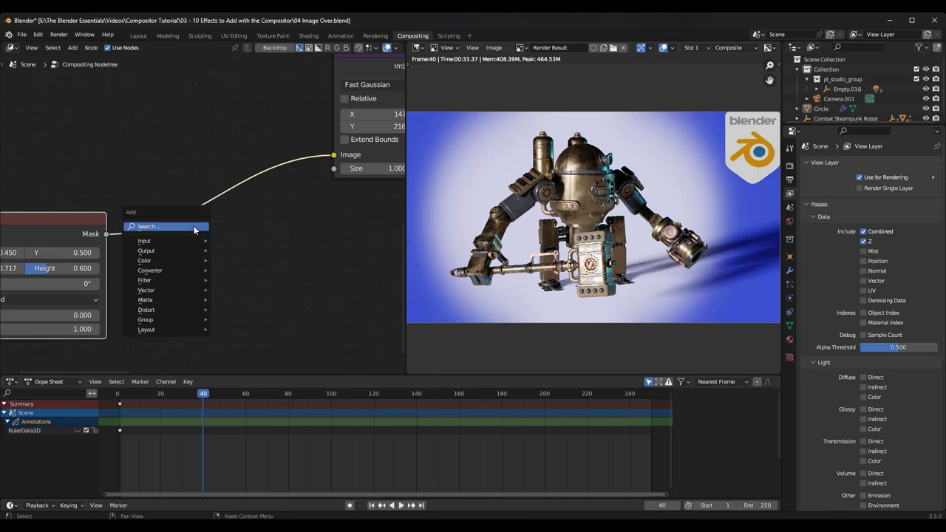
text(inver)
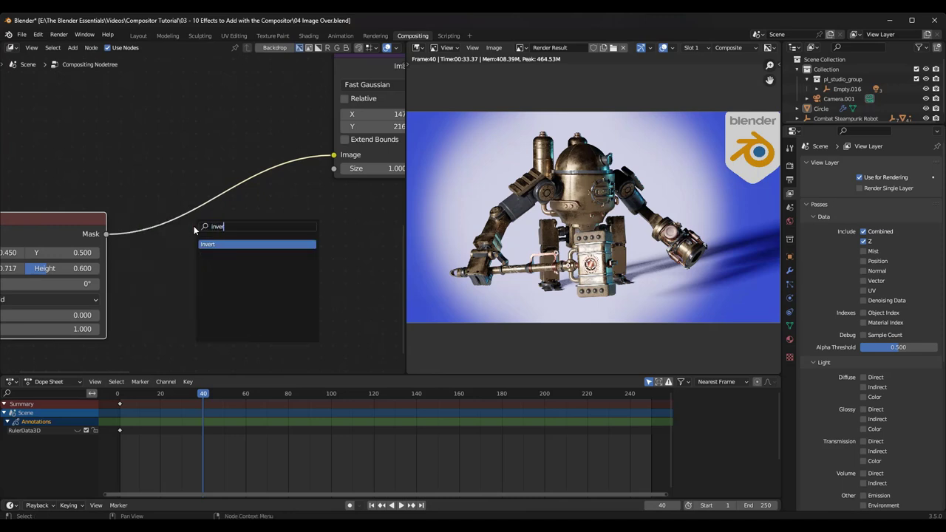
key(Return)
click(197, 190)
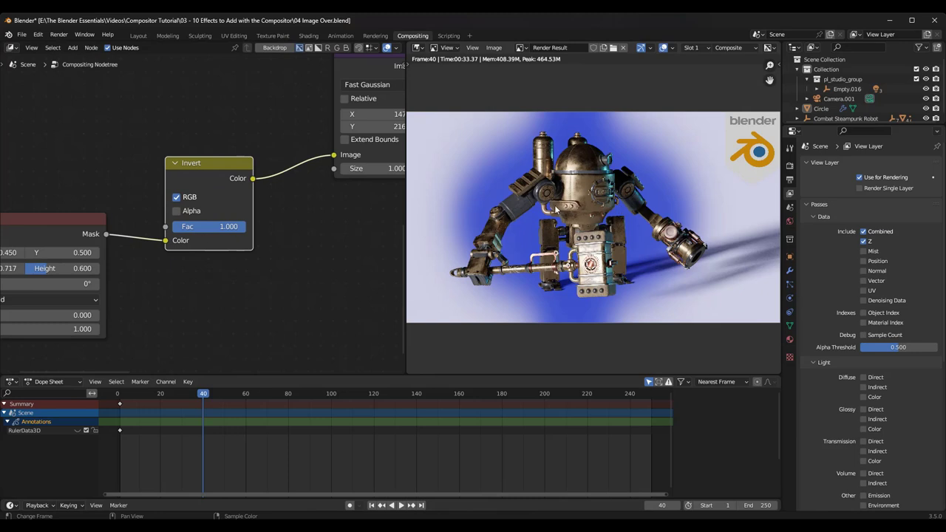
Step: Change the Add node's blue Image color to black to create a dark vignette around the robot
scroll(175, 244, down, 3)
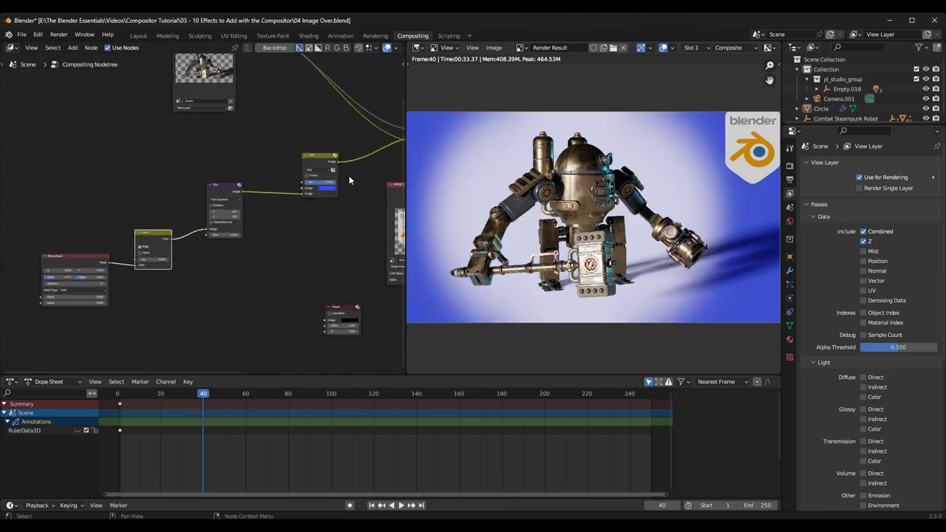
middle_drag(349, 175, 331, 218)
scroll(244, 224, down, 2)
key(Home)
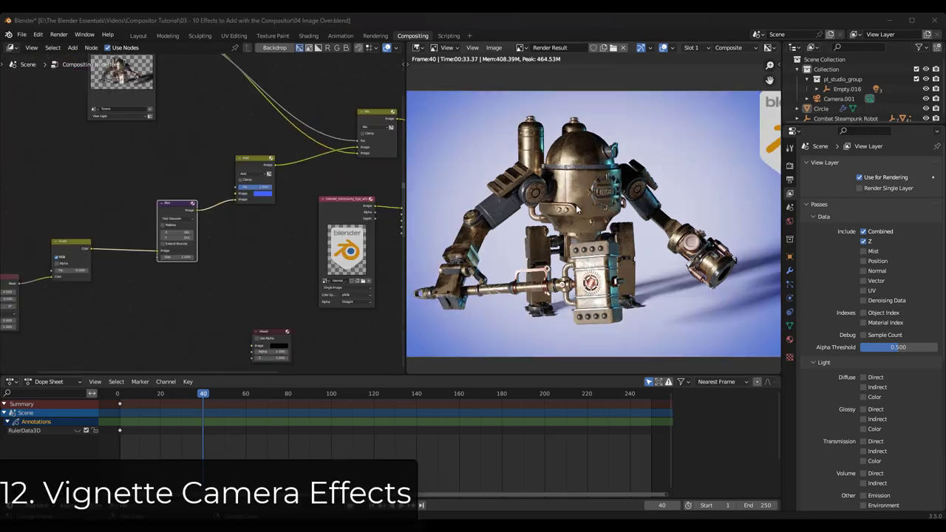
scroll(577, 210, down, 2)
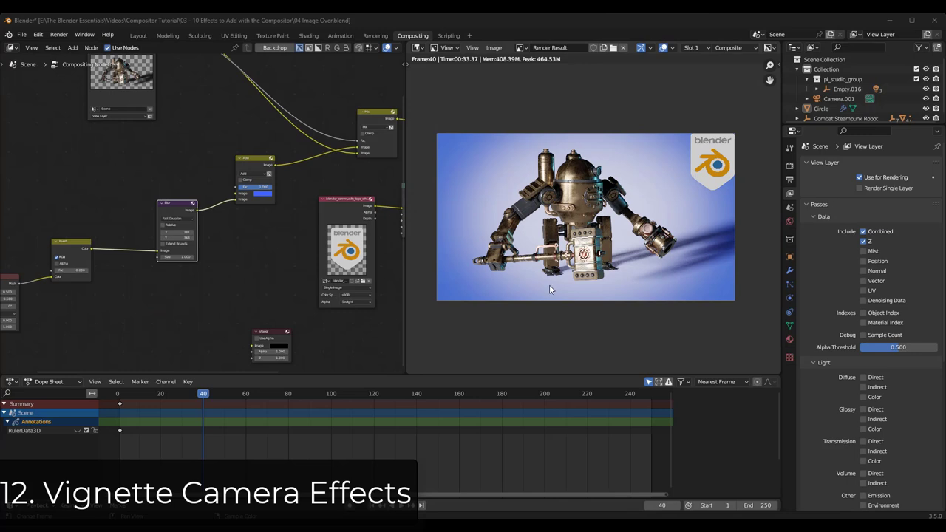
click(263, 195)
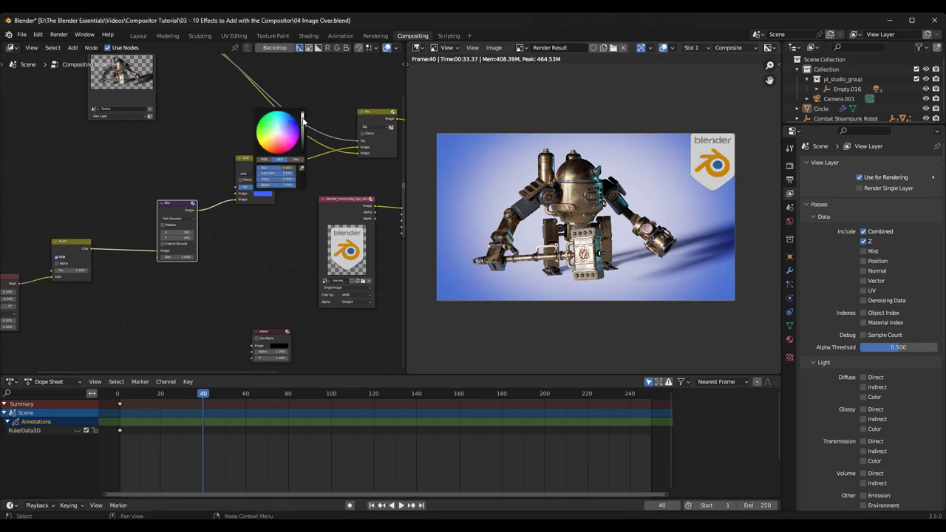
drag(302, 120, 304, 158)
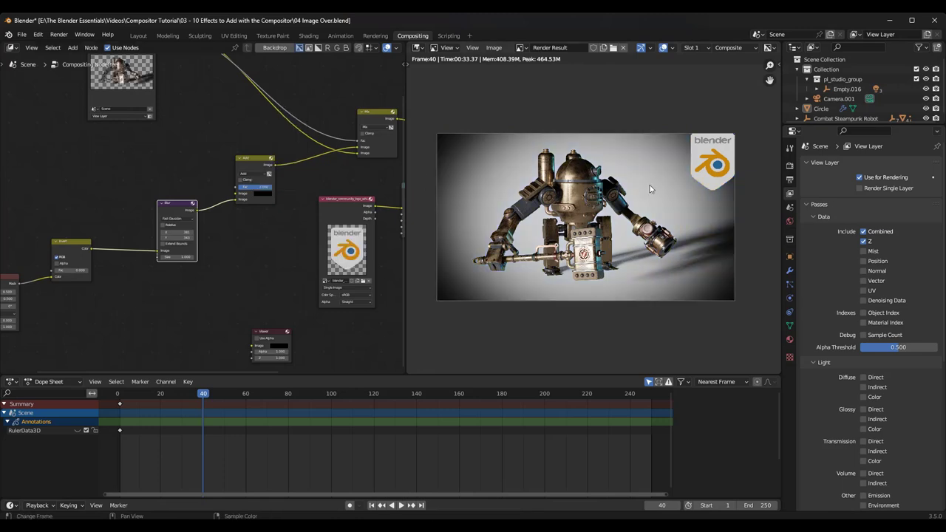
Step: Examine the dark vignette edges around the robot in the render result
scroll(461, 166, up, 1)
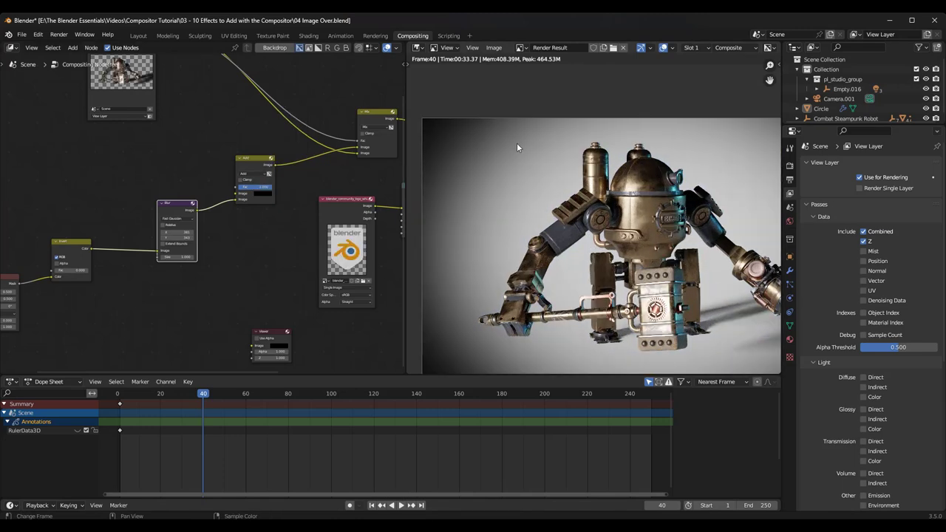
scroll(395, 148, down, 1)
scroll(481, 149, down, 1)
scroll(507, 161, up, 1)
scroll(590, 200, down, 1)
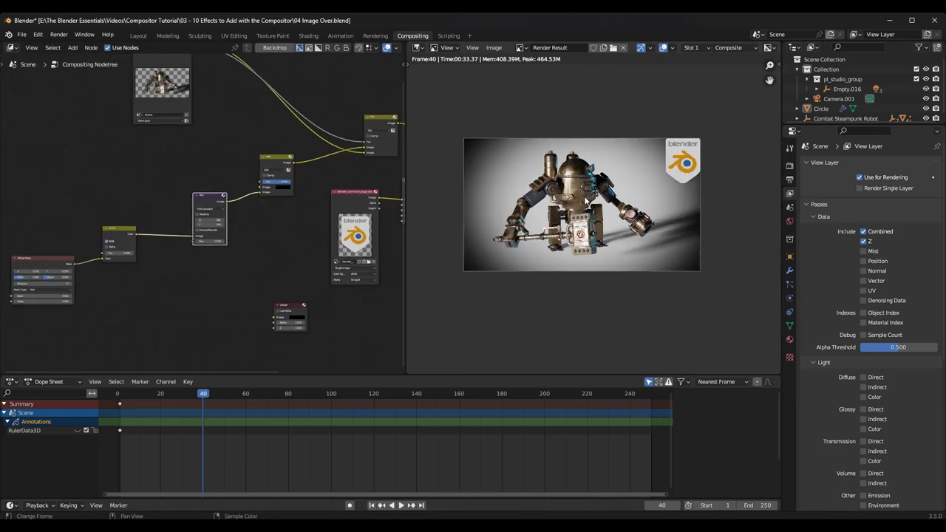
scroll(581, 191, up, 1)
scroll(635, 191, down, 1)
scroll(243, 230, up, 2)
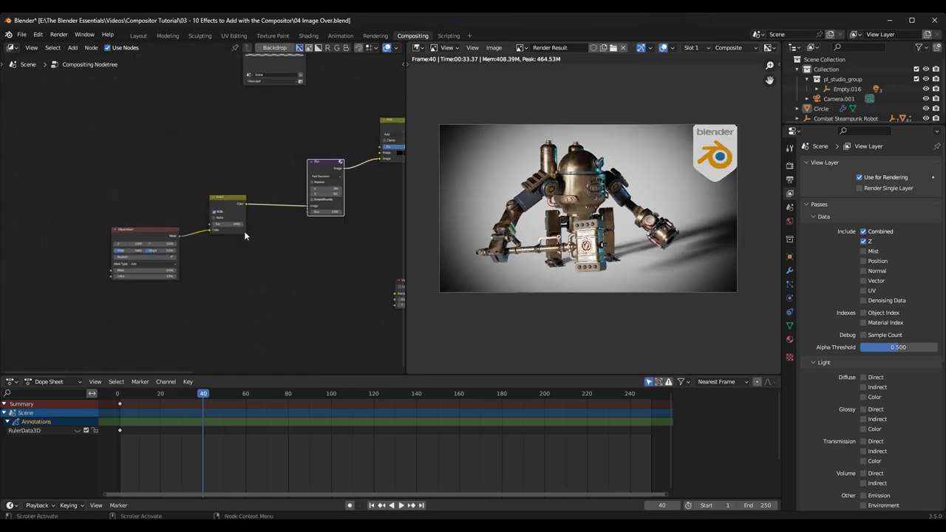
Step: Reduce the Ellipse Mask's Height to about 0.133 and its Width to about 0.600 to tighten the vignette
scroll(214, 244, up, 2)
scroll(192, 247, up, 1)
scroll(191, 247, up, 1)
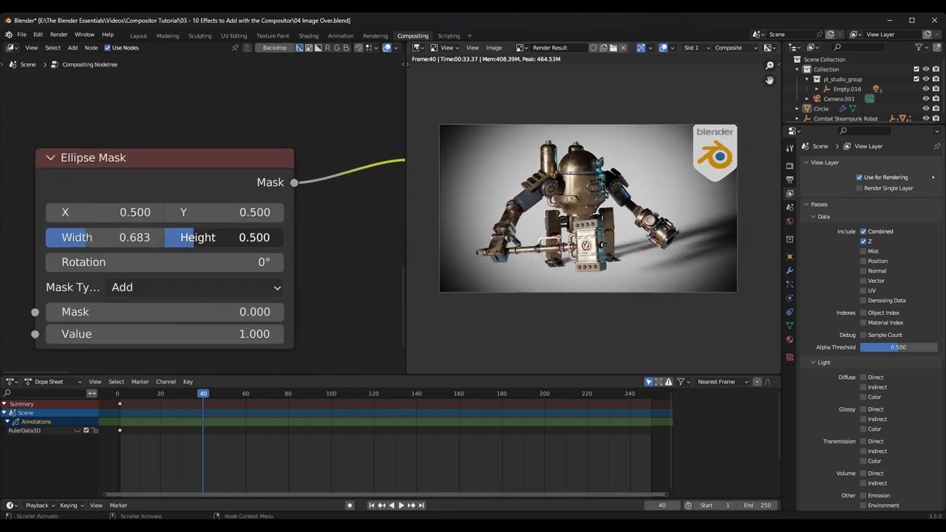
drag(191, 237, 172, 237)
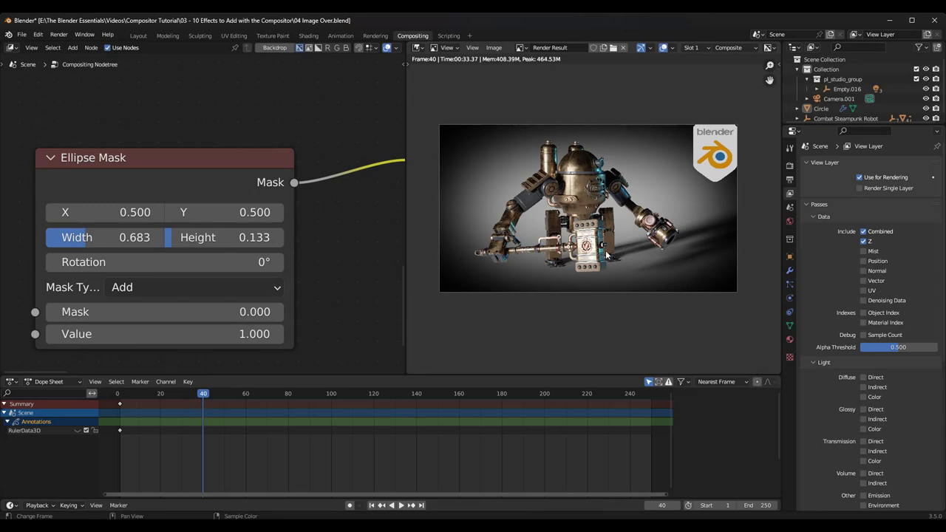
drag(118, 238, 115, 238)
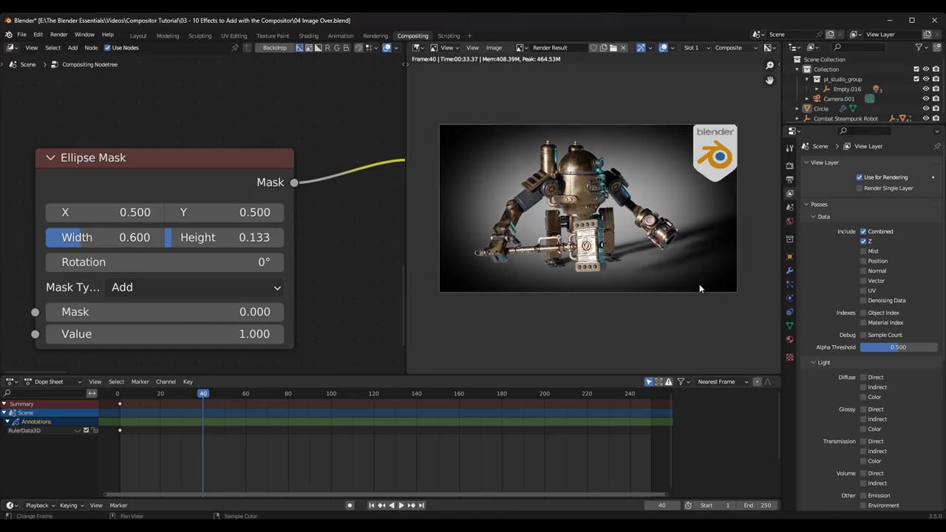